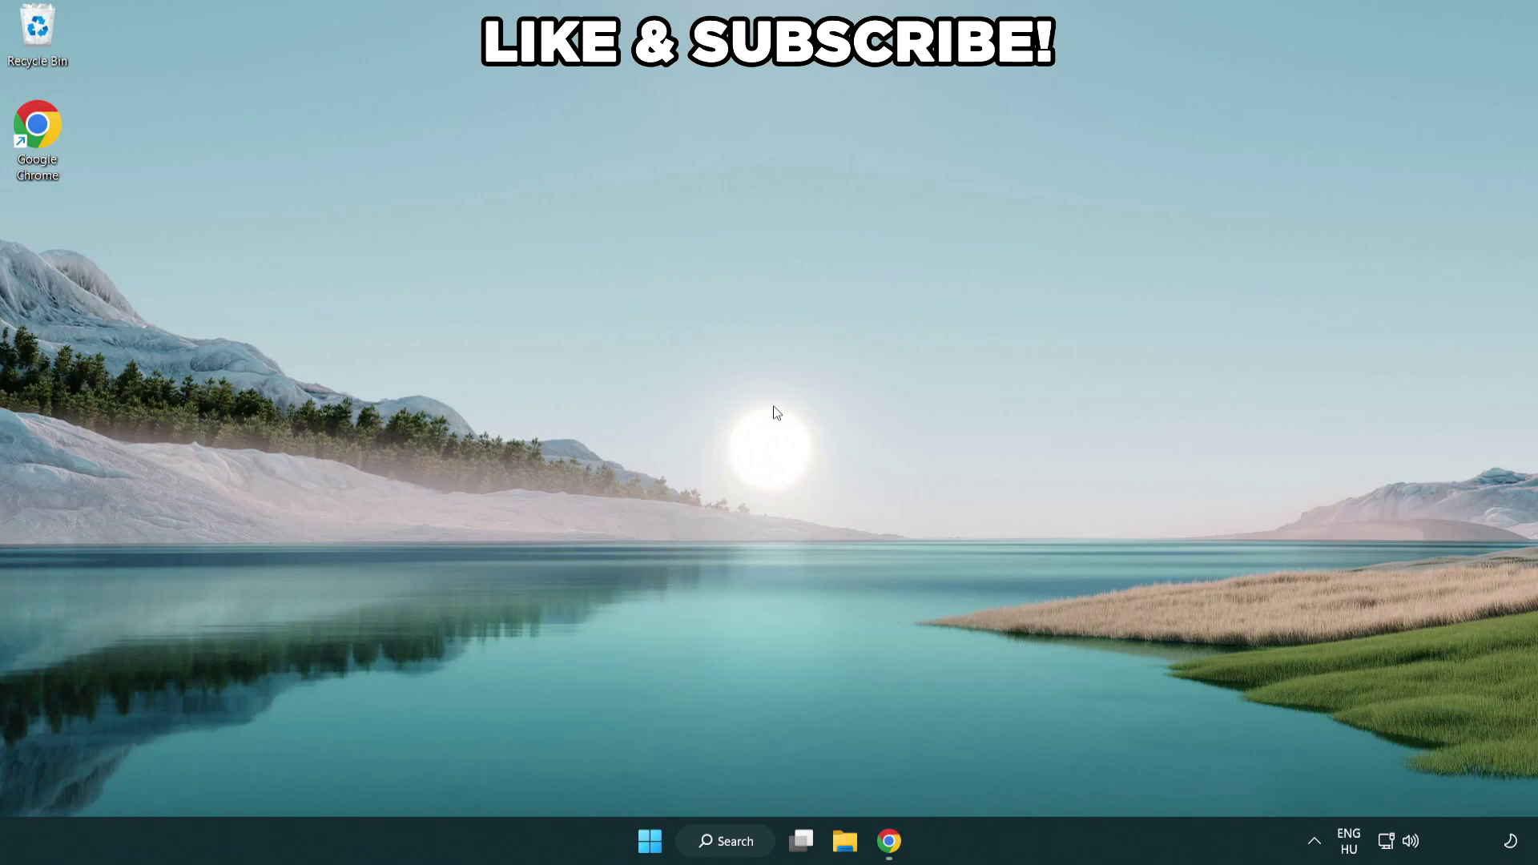
Search Windows for 'edit power plan'.
left_click(746, 839)
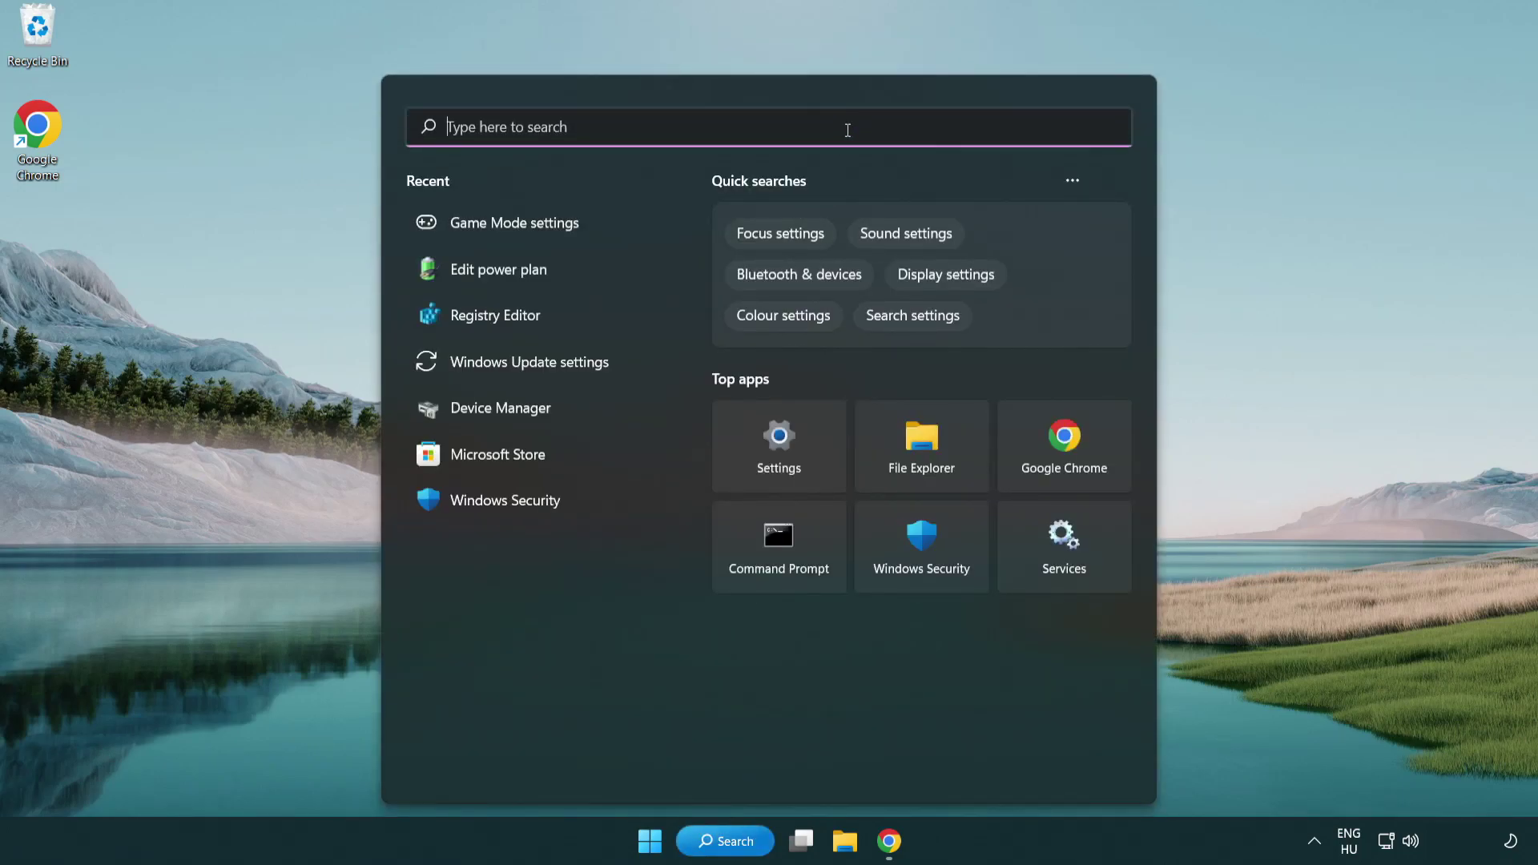
type("edit power ")
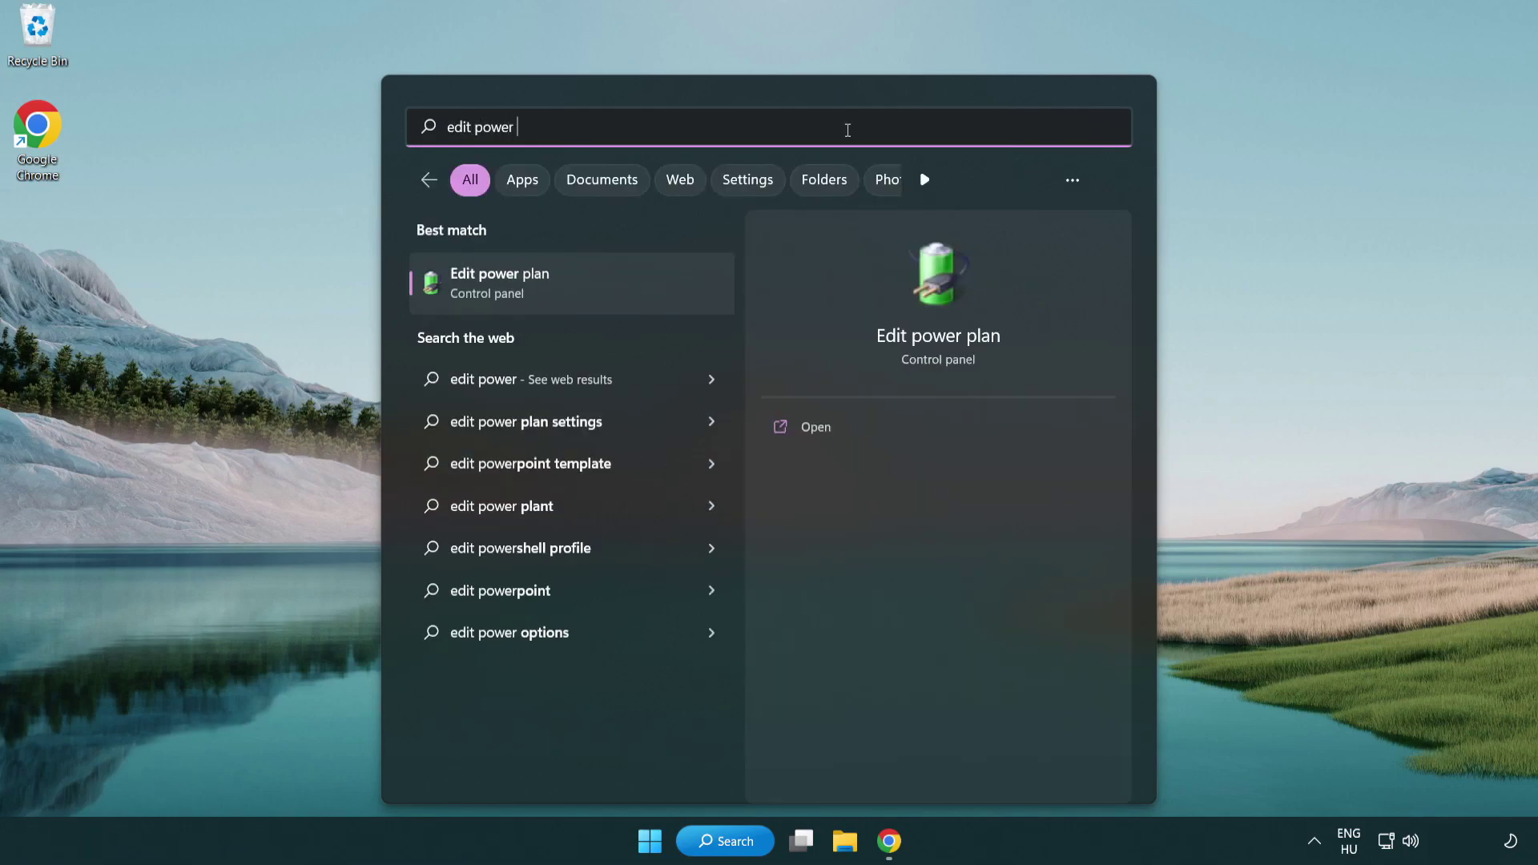
type("plan")
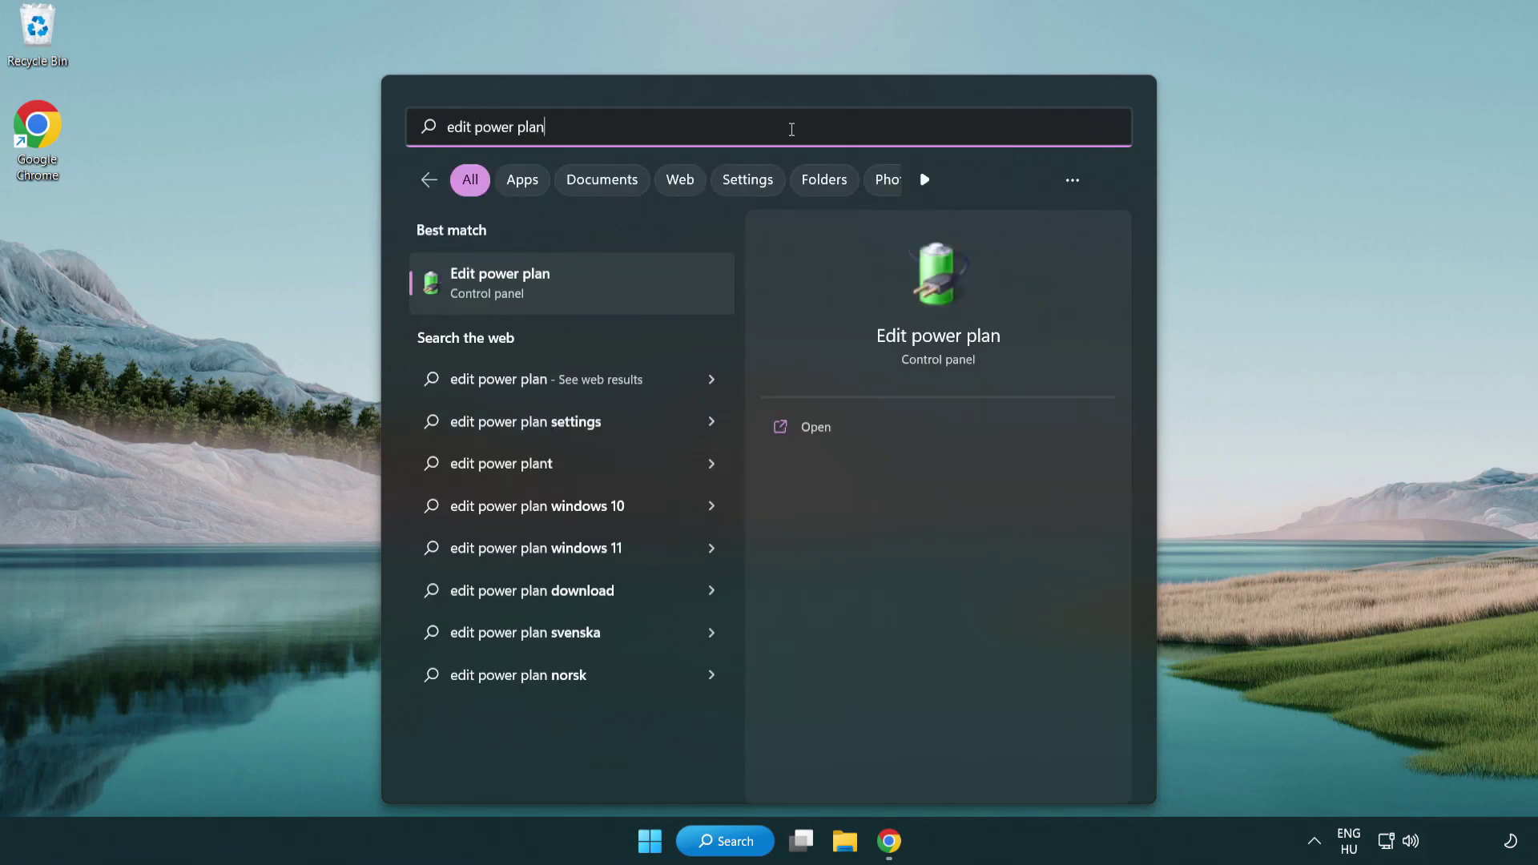
Switch the active power plan from Balanced to High performance and close Power Options.
left_click(579, 291)
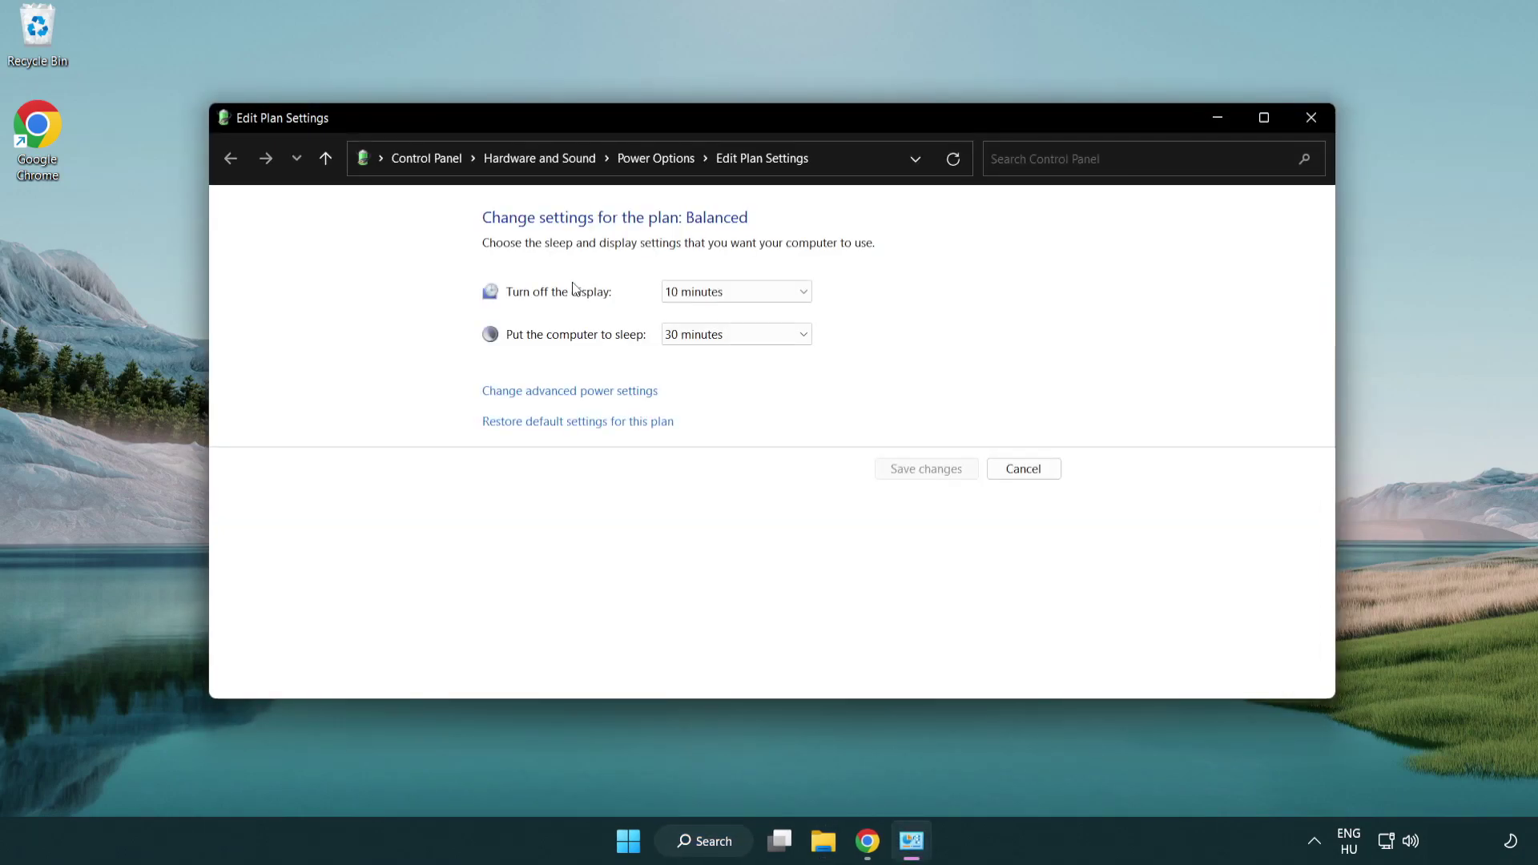
left_click(664, 159)
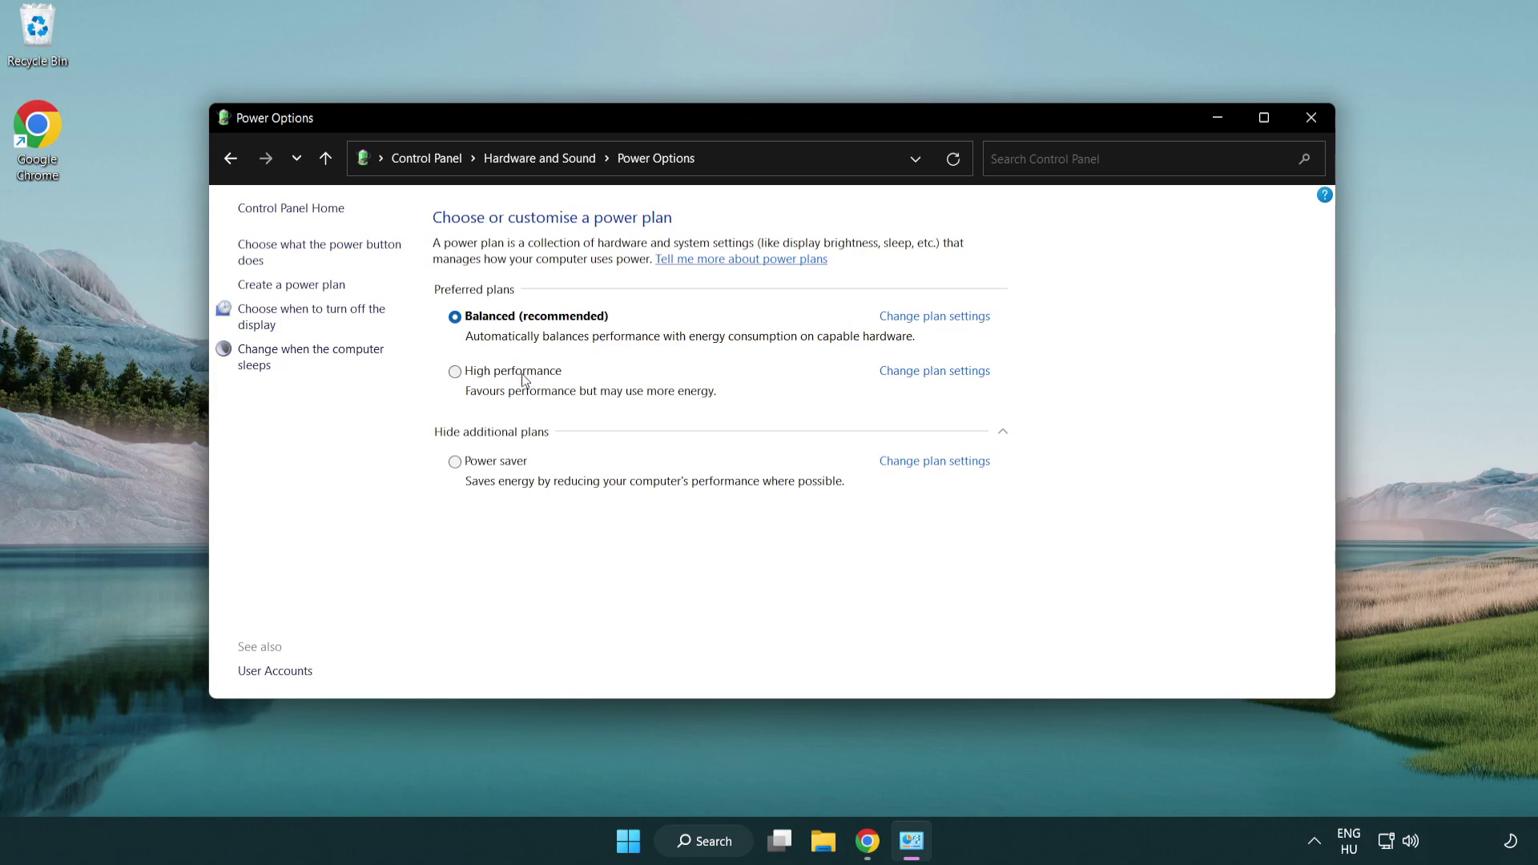
left_click(455, 372)
left_click(1309, 120)
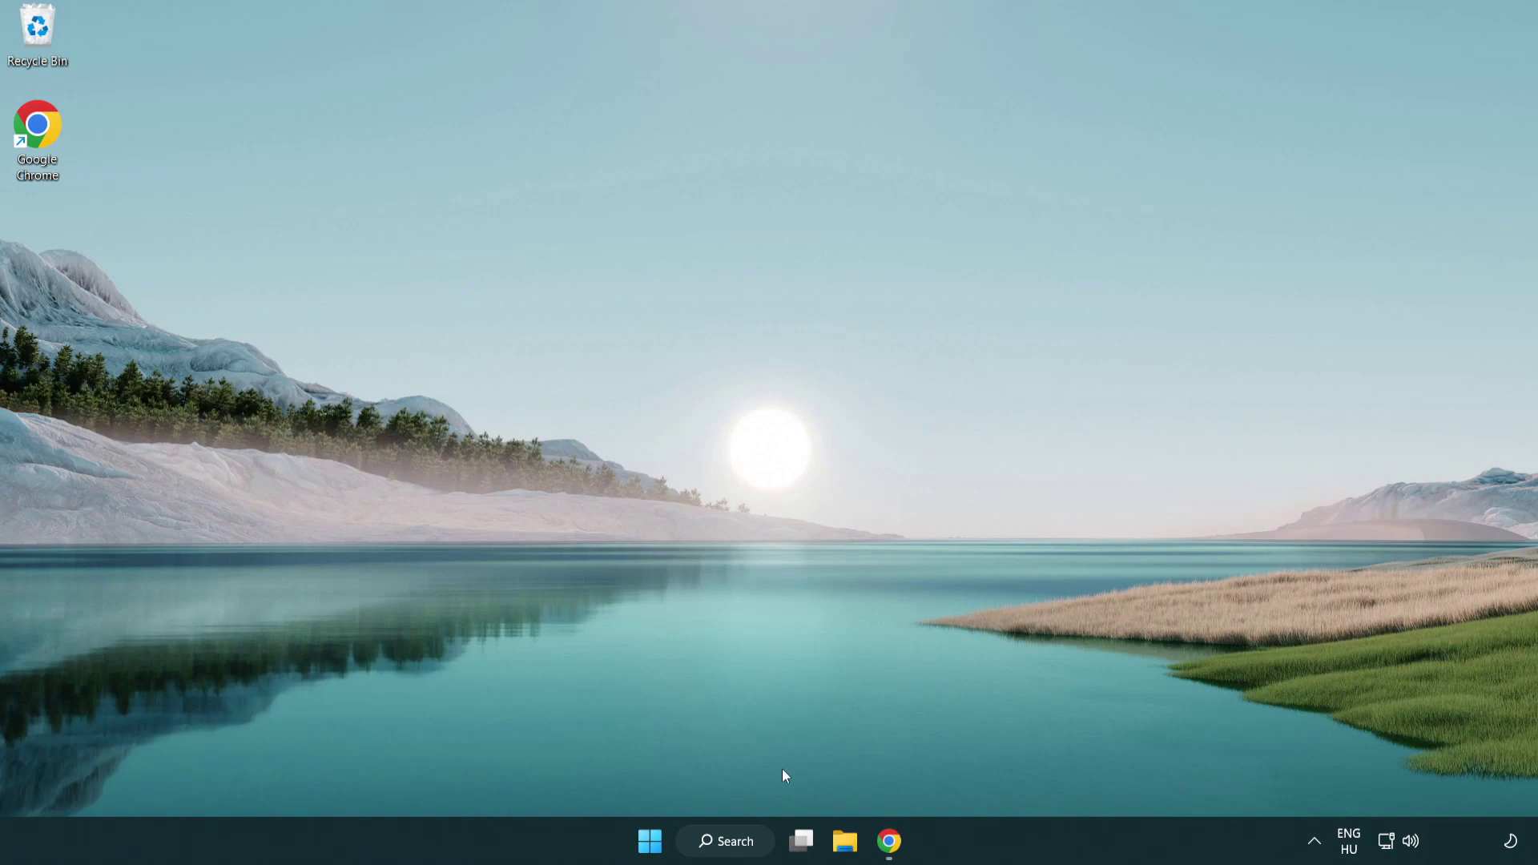
Search Windows for 'device manager'.
left_click(745, 841)
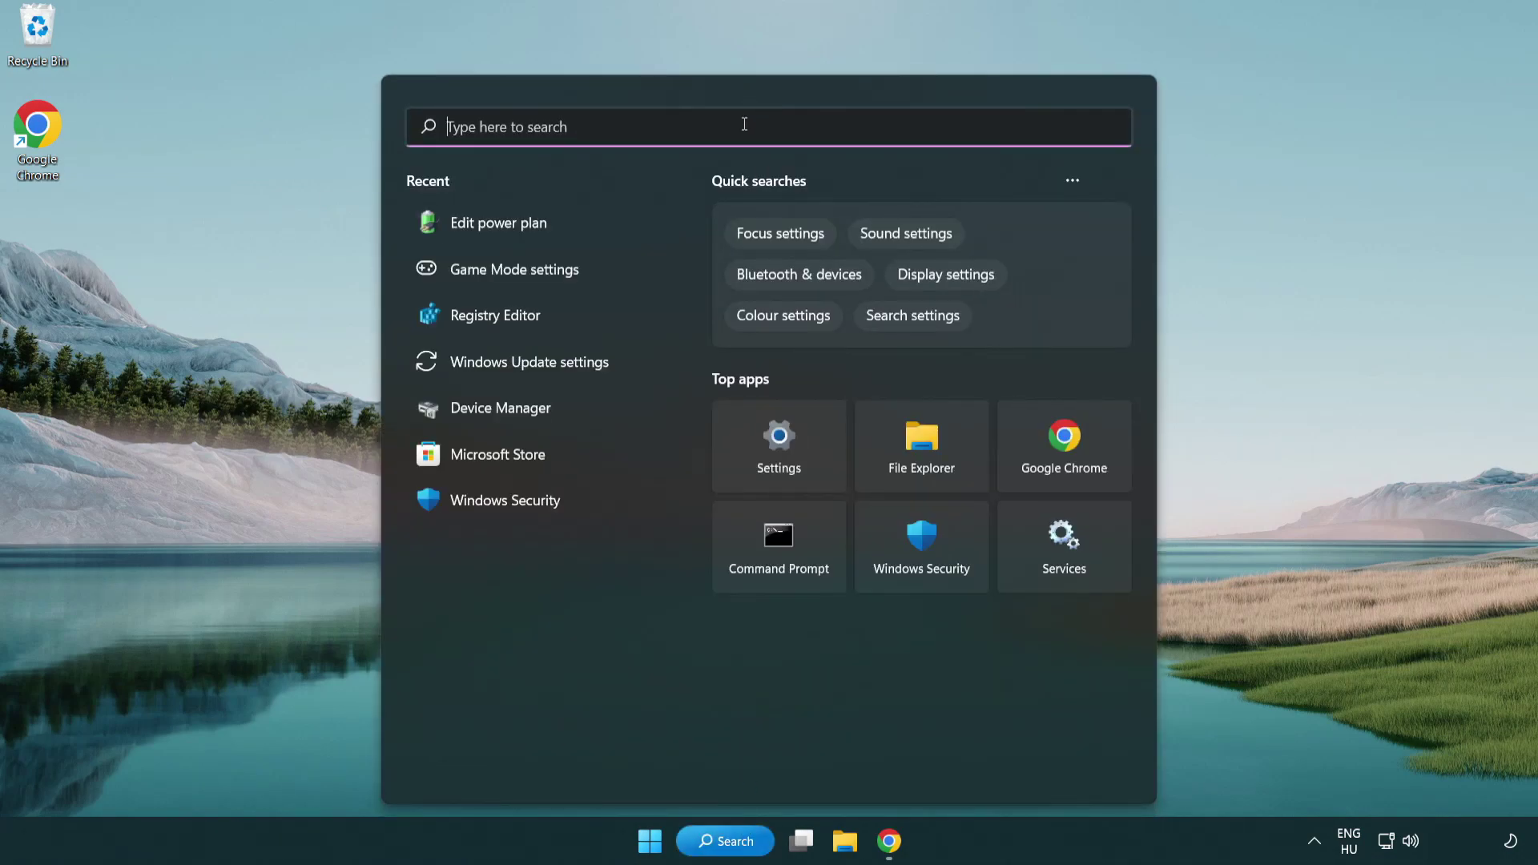
type("device manager")
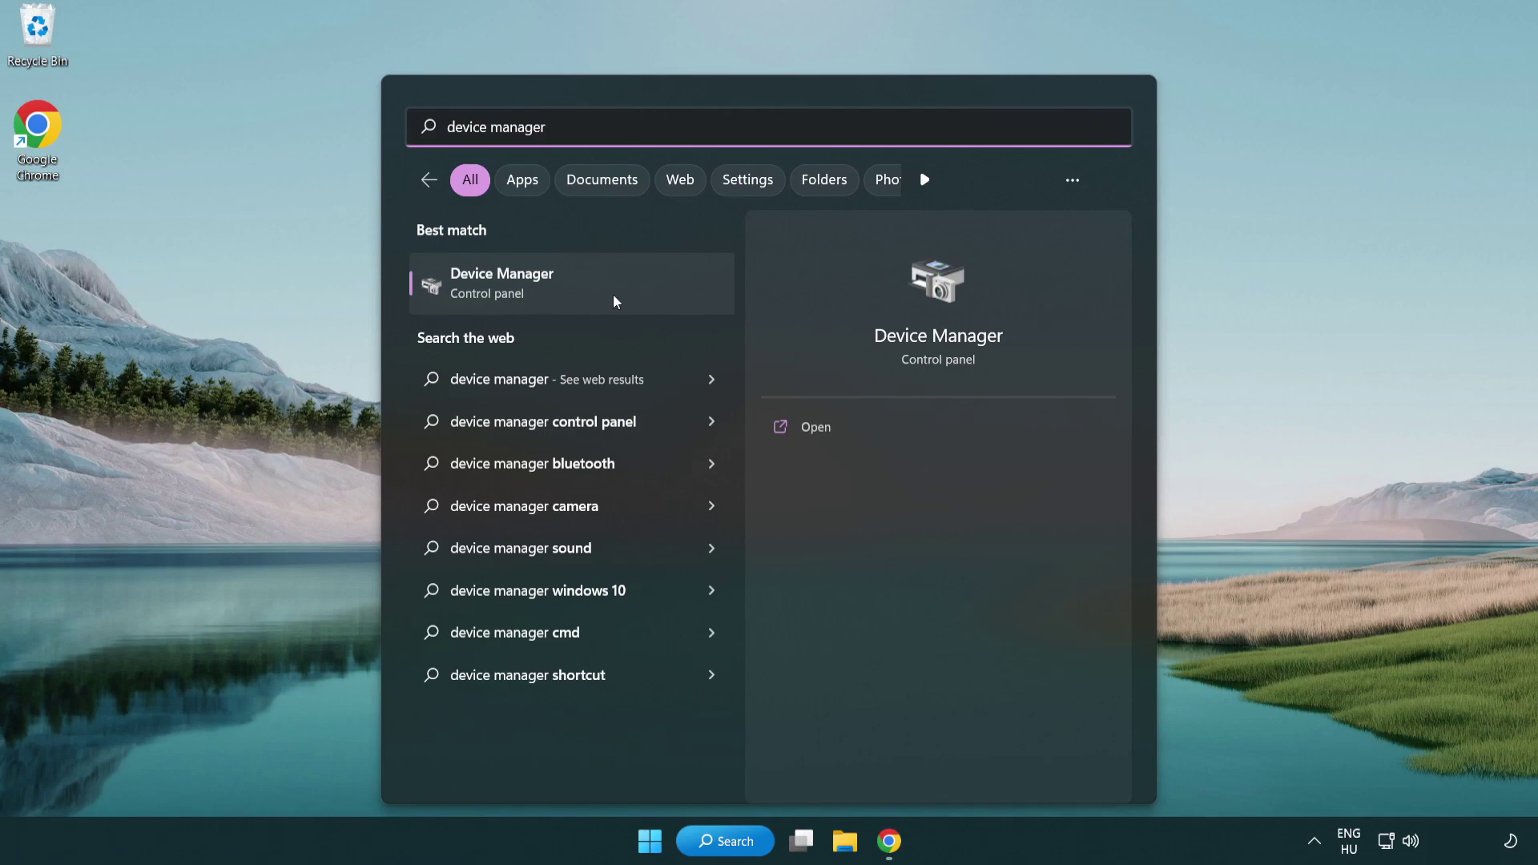
Launch Device Manager, expand Display adapters and bring up VMware SVGA 3D's context menu.
left_click(588, 286)
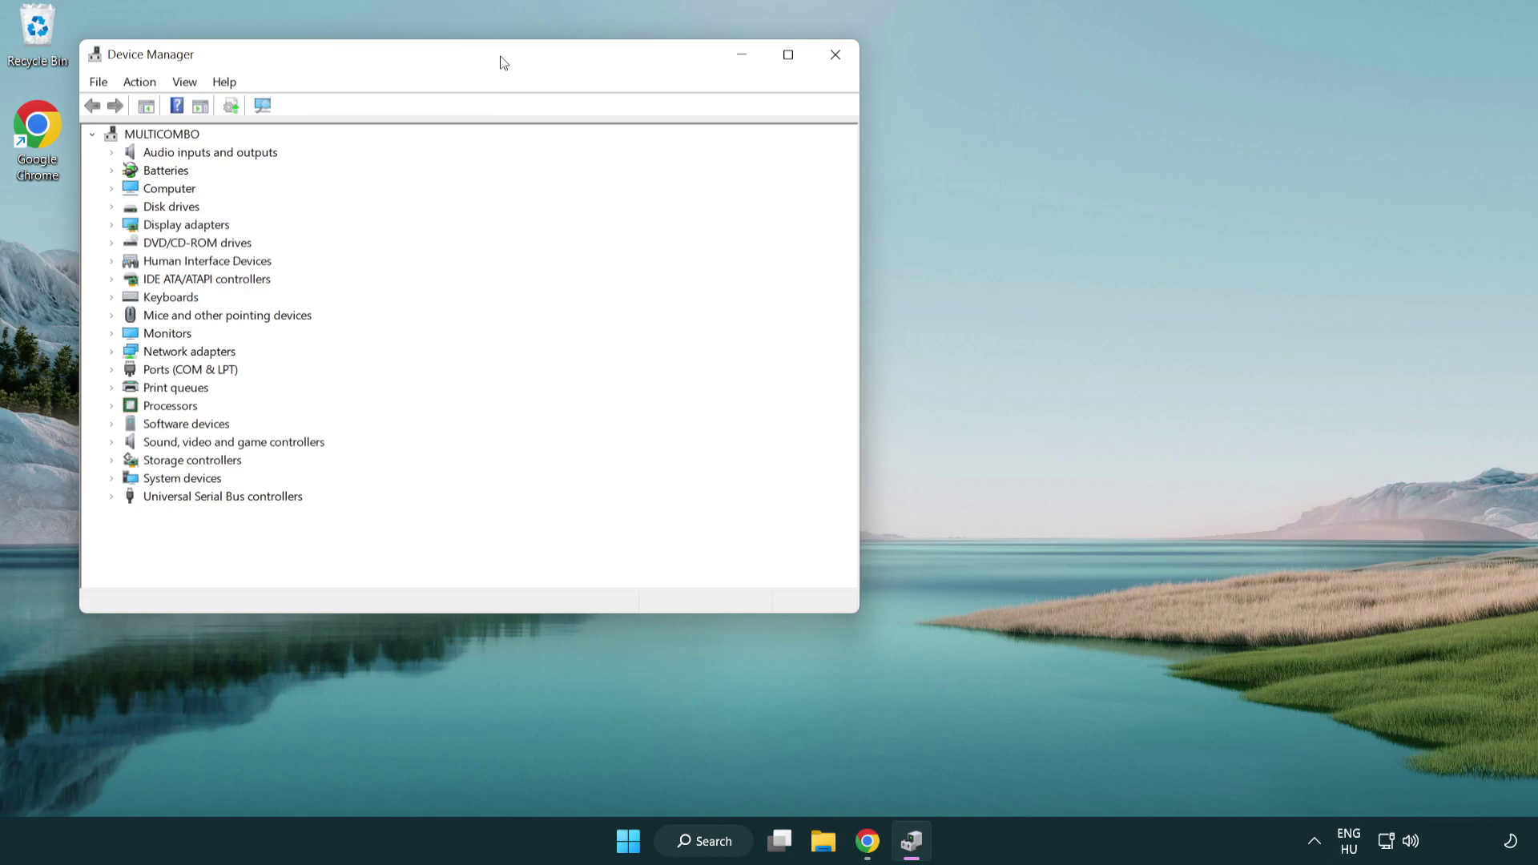
mouse_move(504, 62)
left_mouse_down()
mouse_move(709, 144)
mouse_move(789, 144)
left_mouse_up()
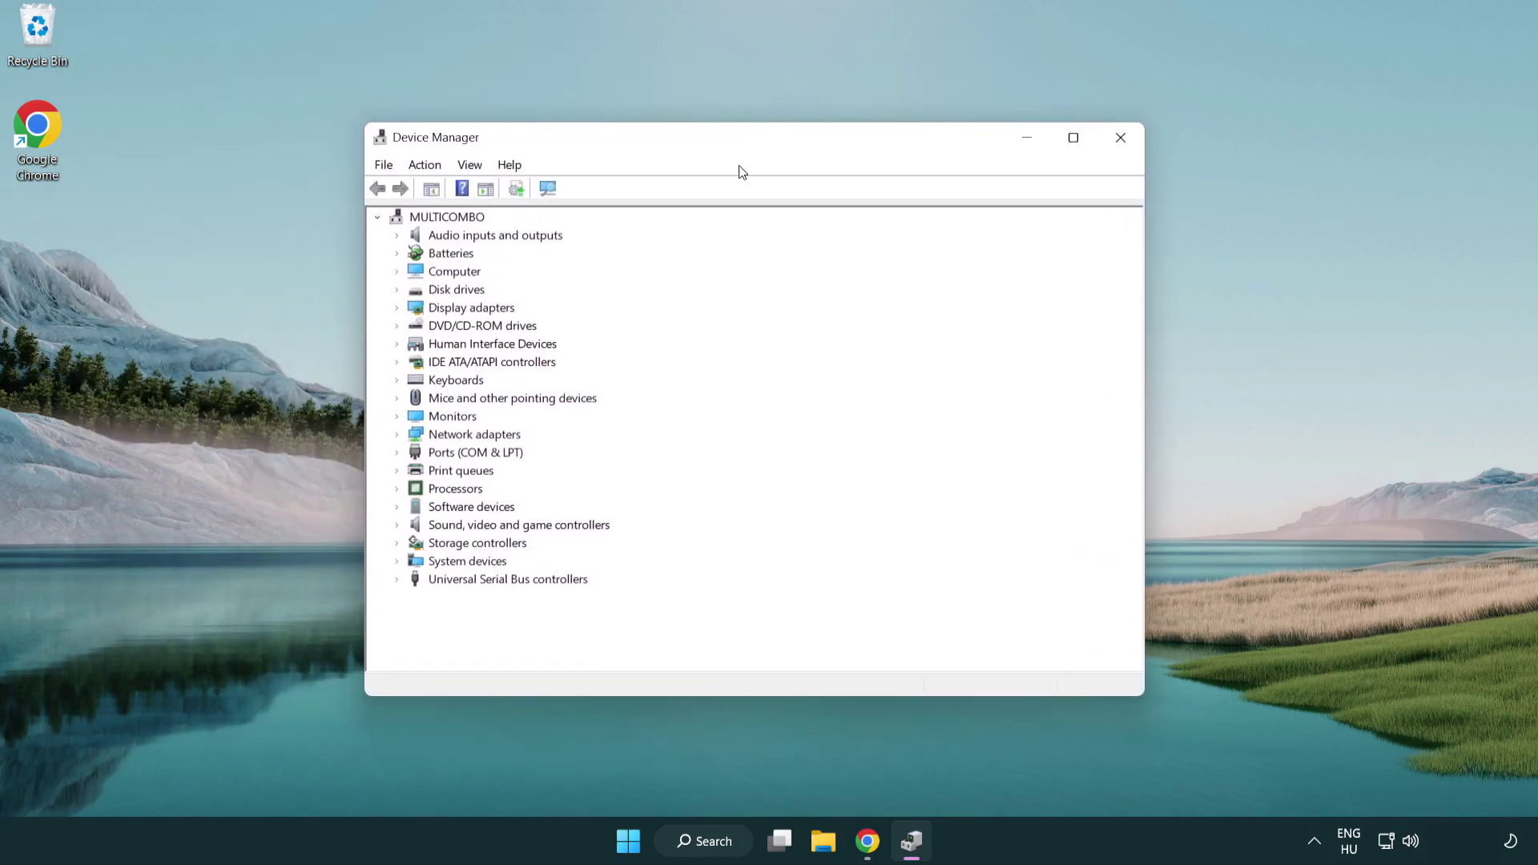
left_click(416, 308)
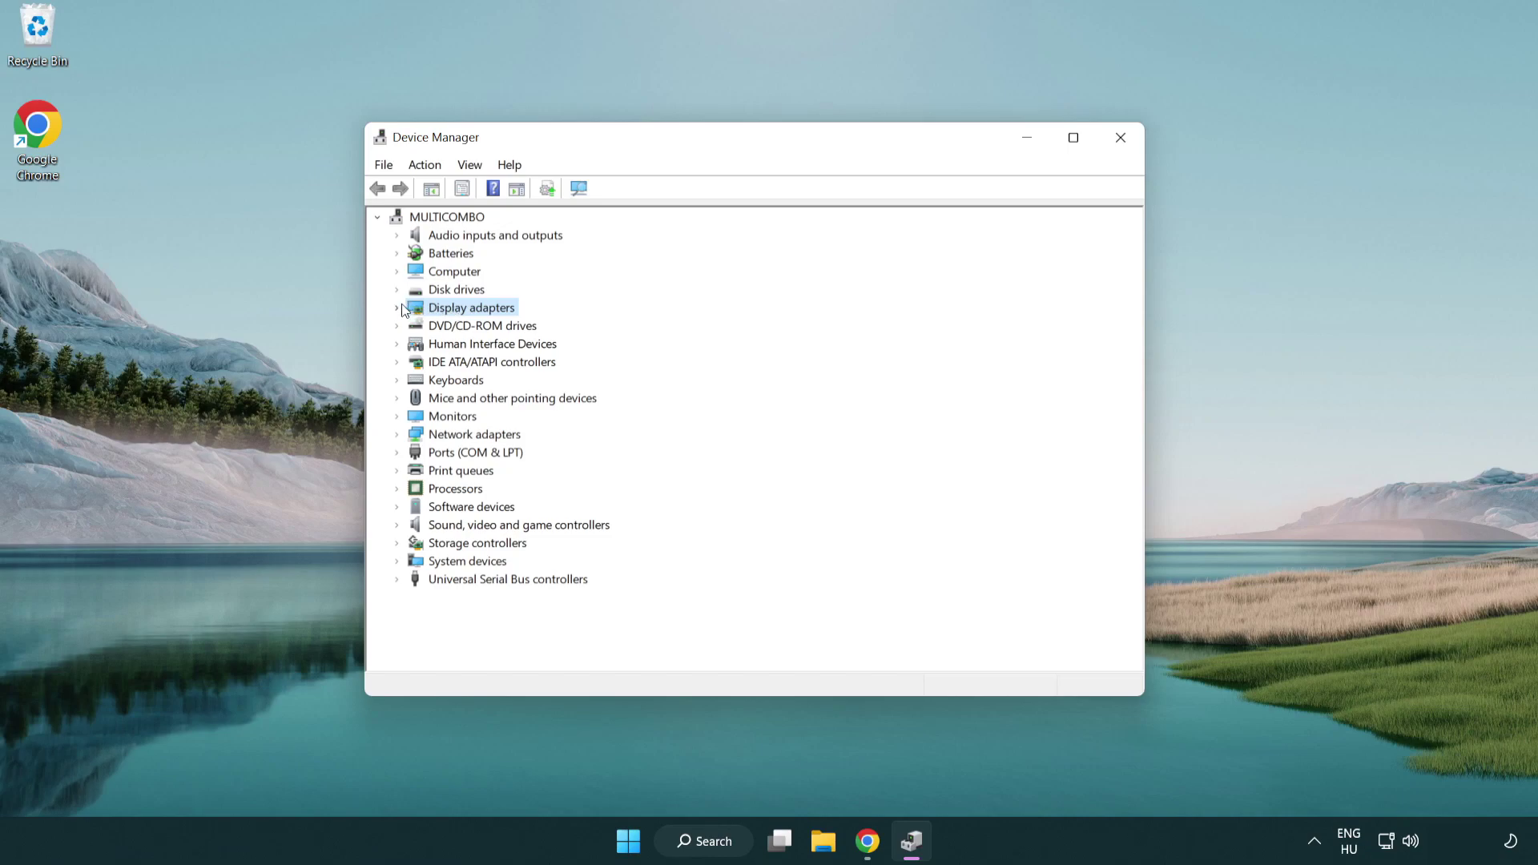
left_click(397, 307)
left_click(433, 325)
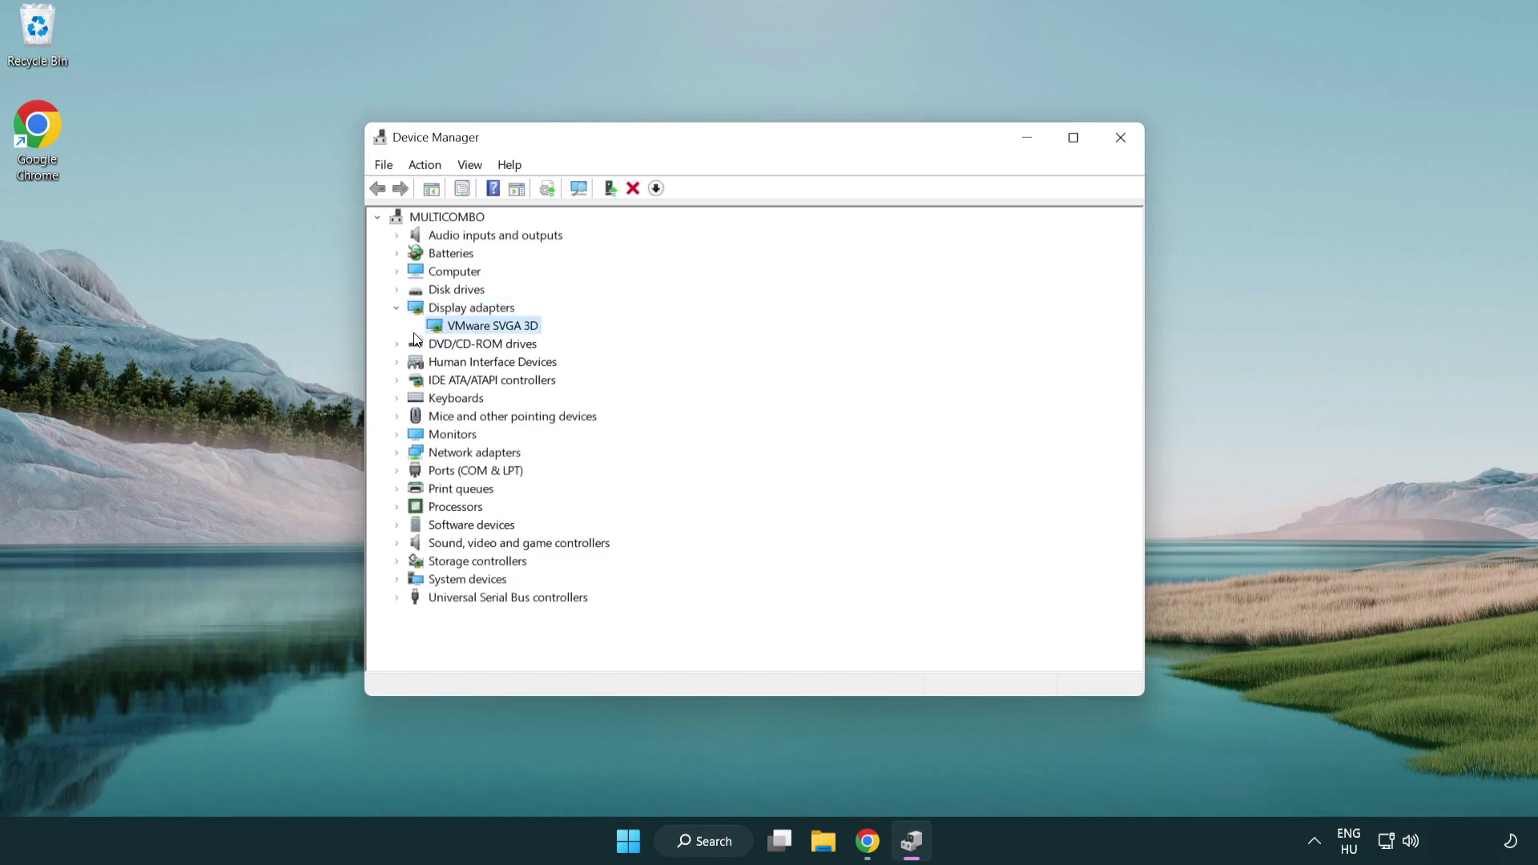
right_click(483, 331)
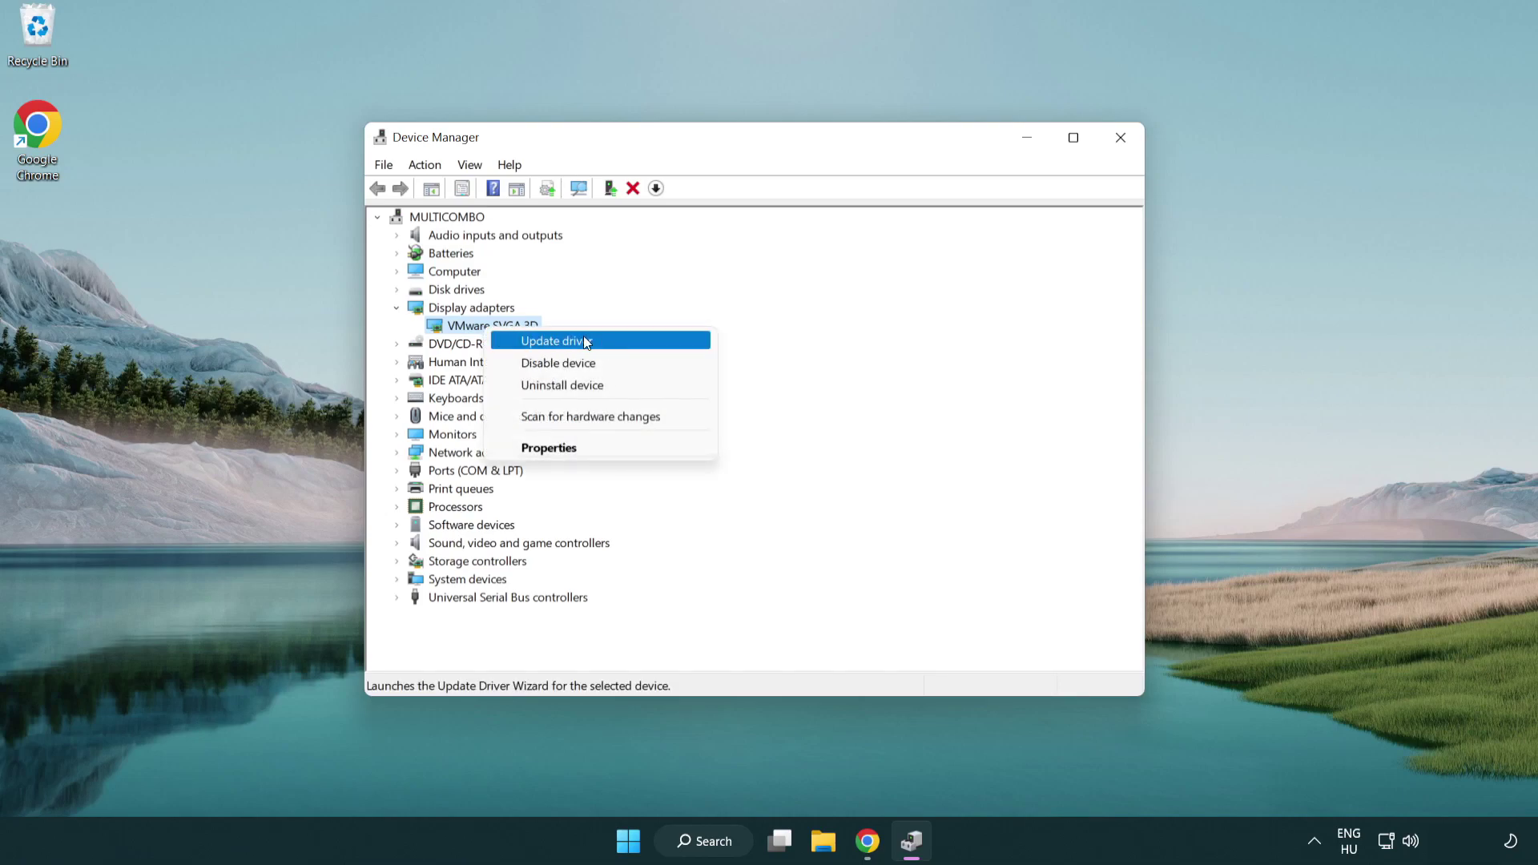
Search automatically for a newer VMware SVGA 3D driver, then close Device Manager.
left_click(613, 341)
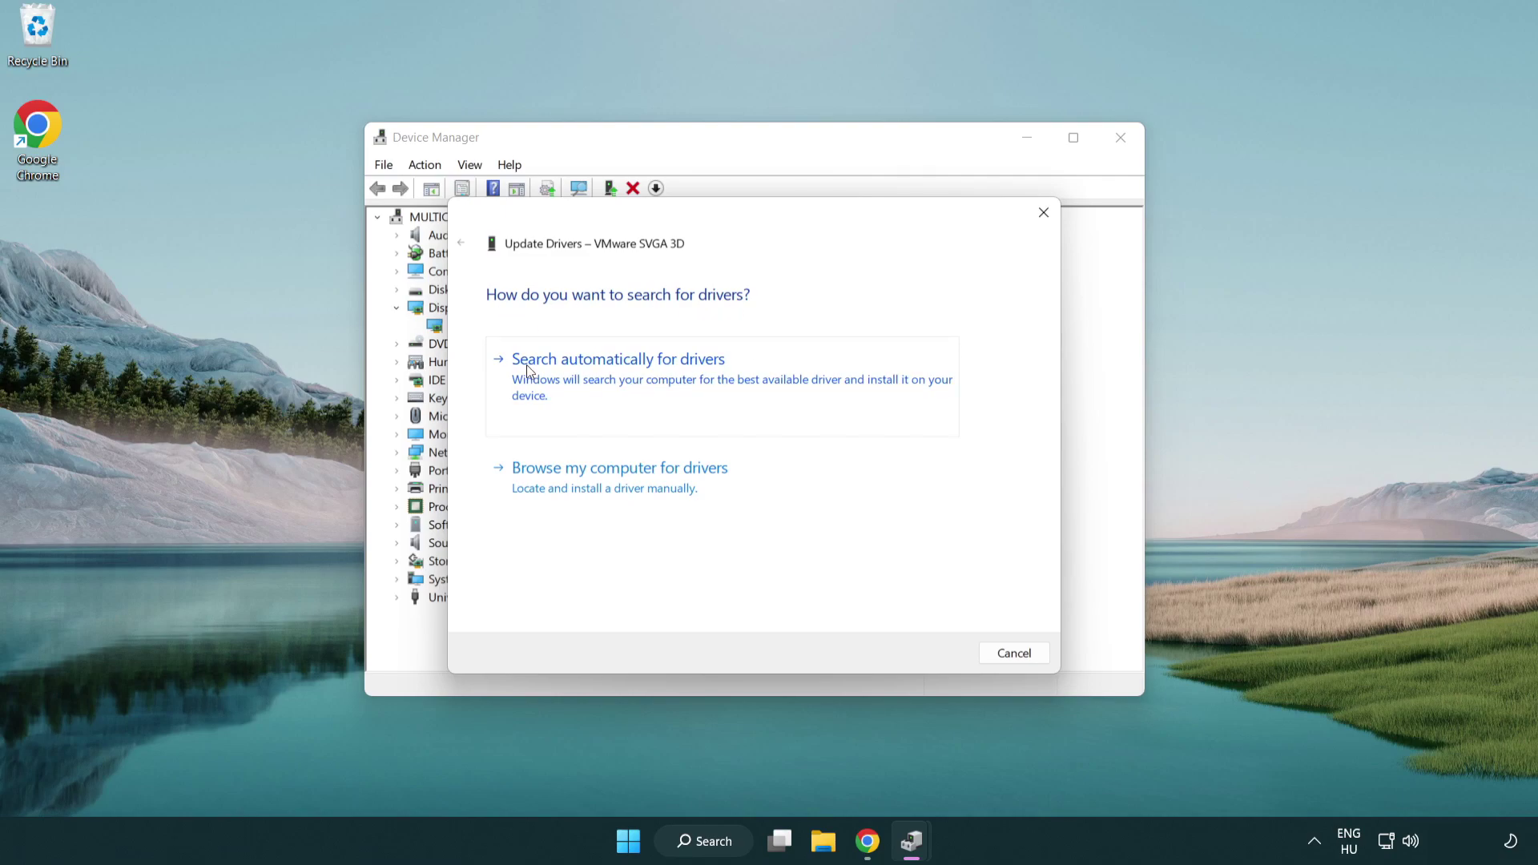
left_click(632, 376)
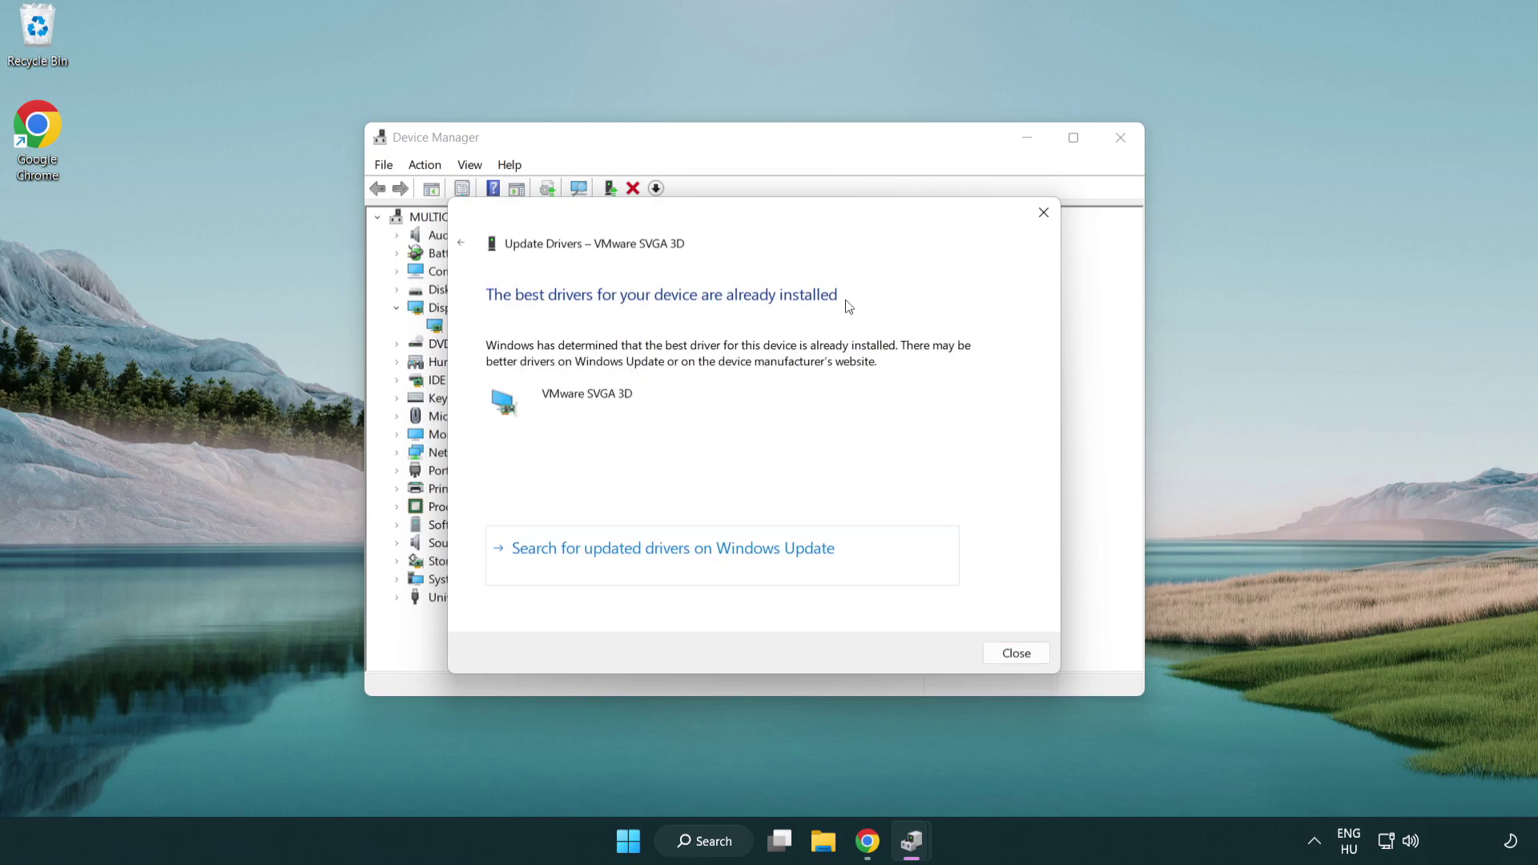
left_click(1010, 653)
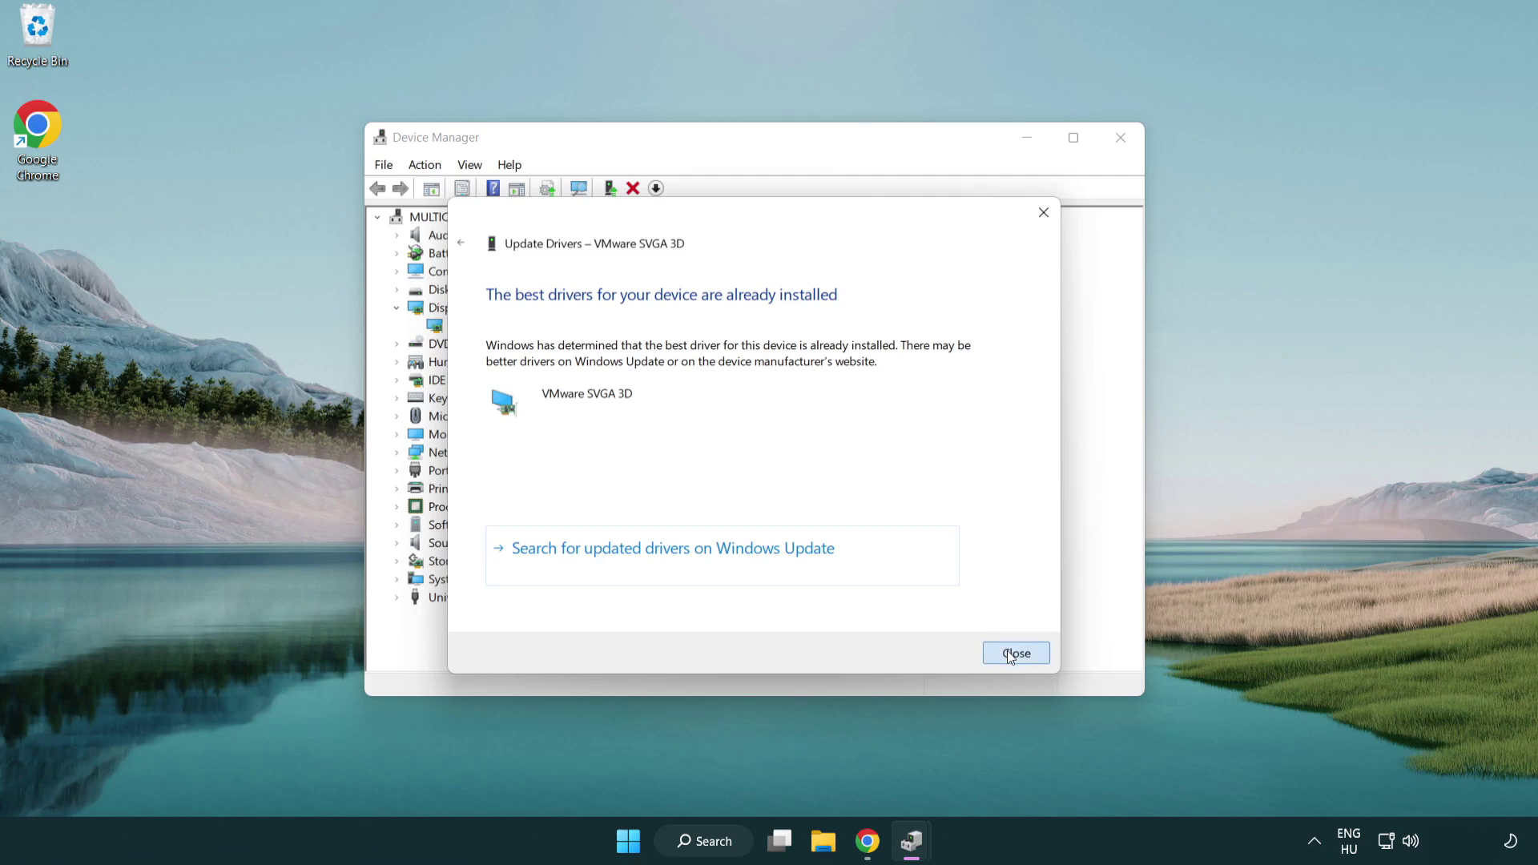
left_click(1119, 141)
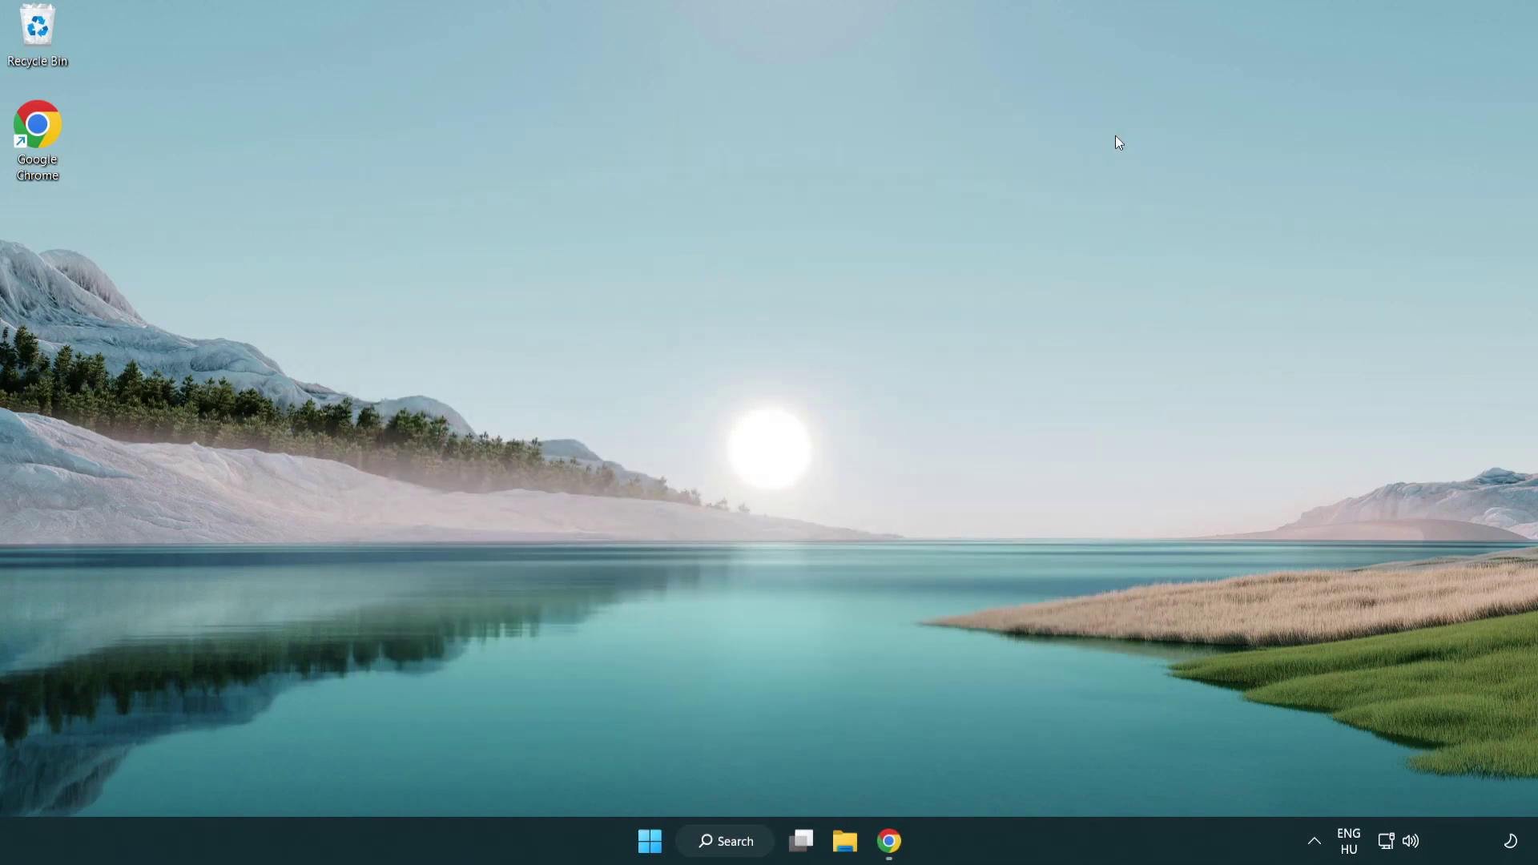
Search for 'game mode' and open the Game Mode settings.
left_click(735, 847)
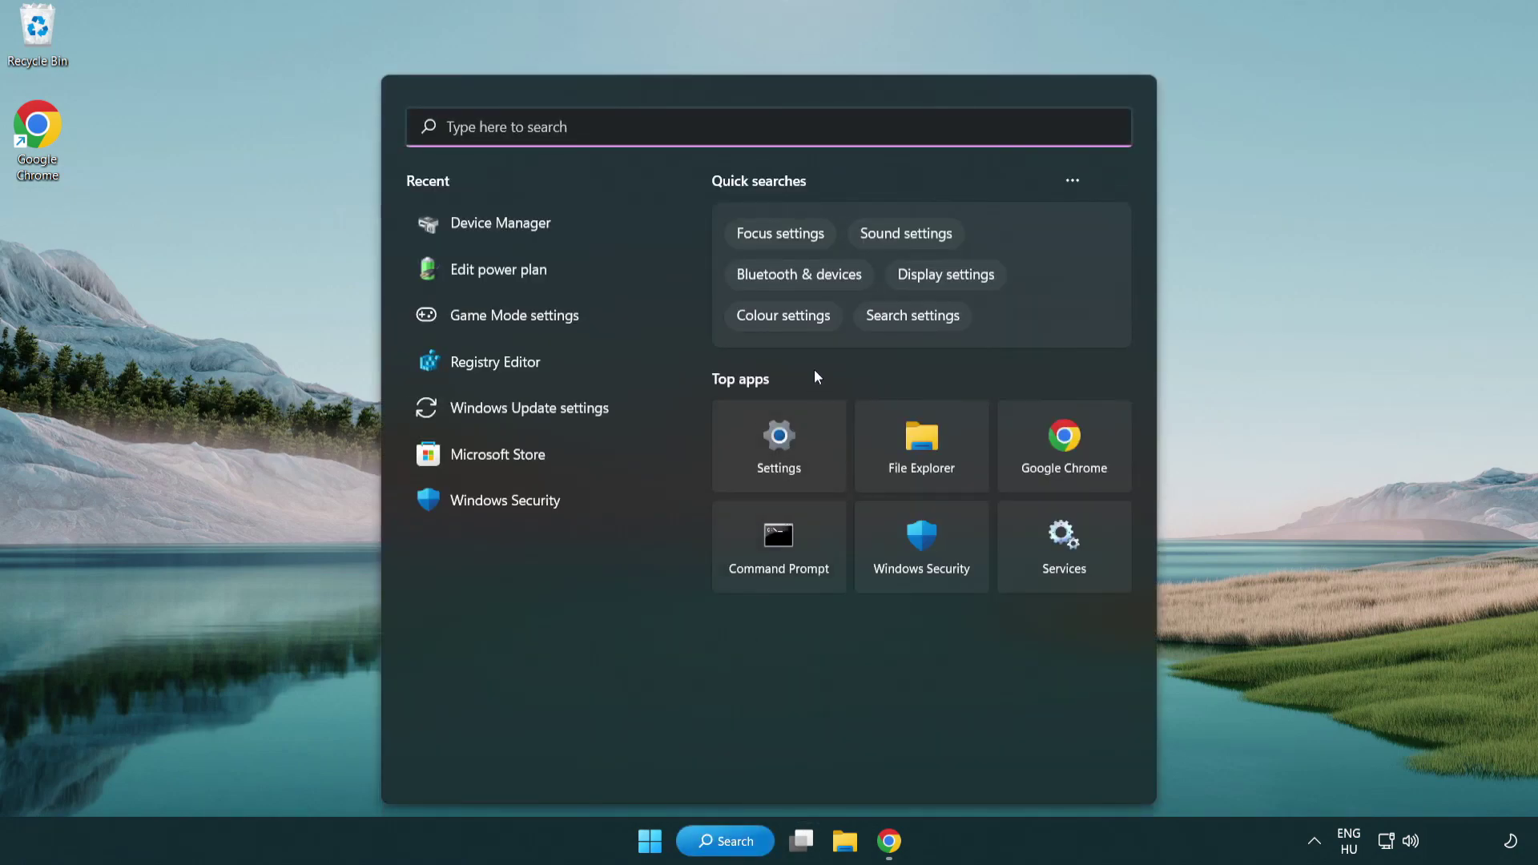
type("gam")
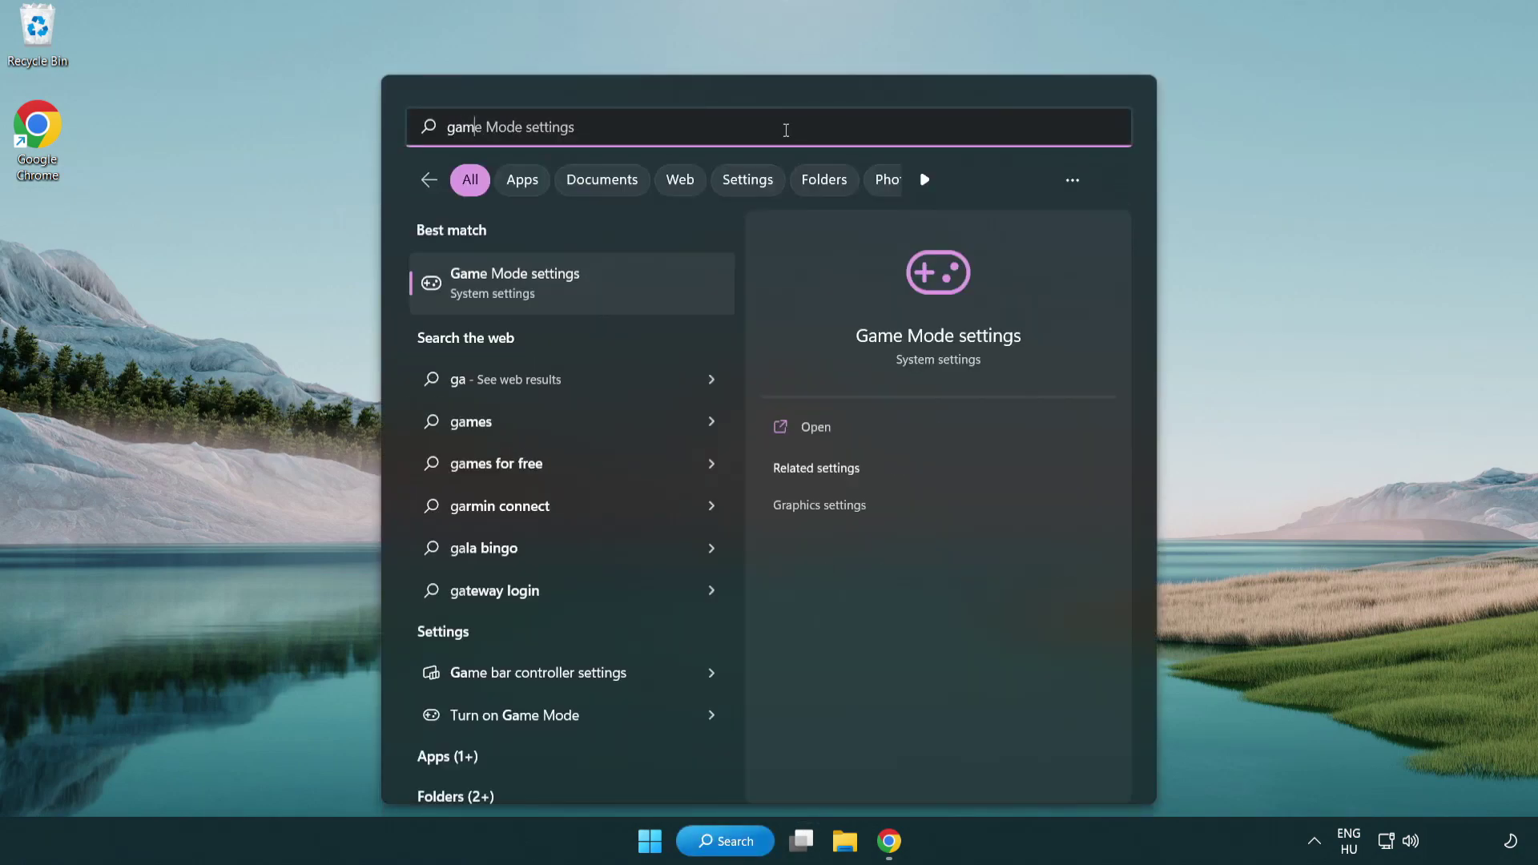
type("e mode")
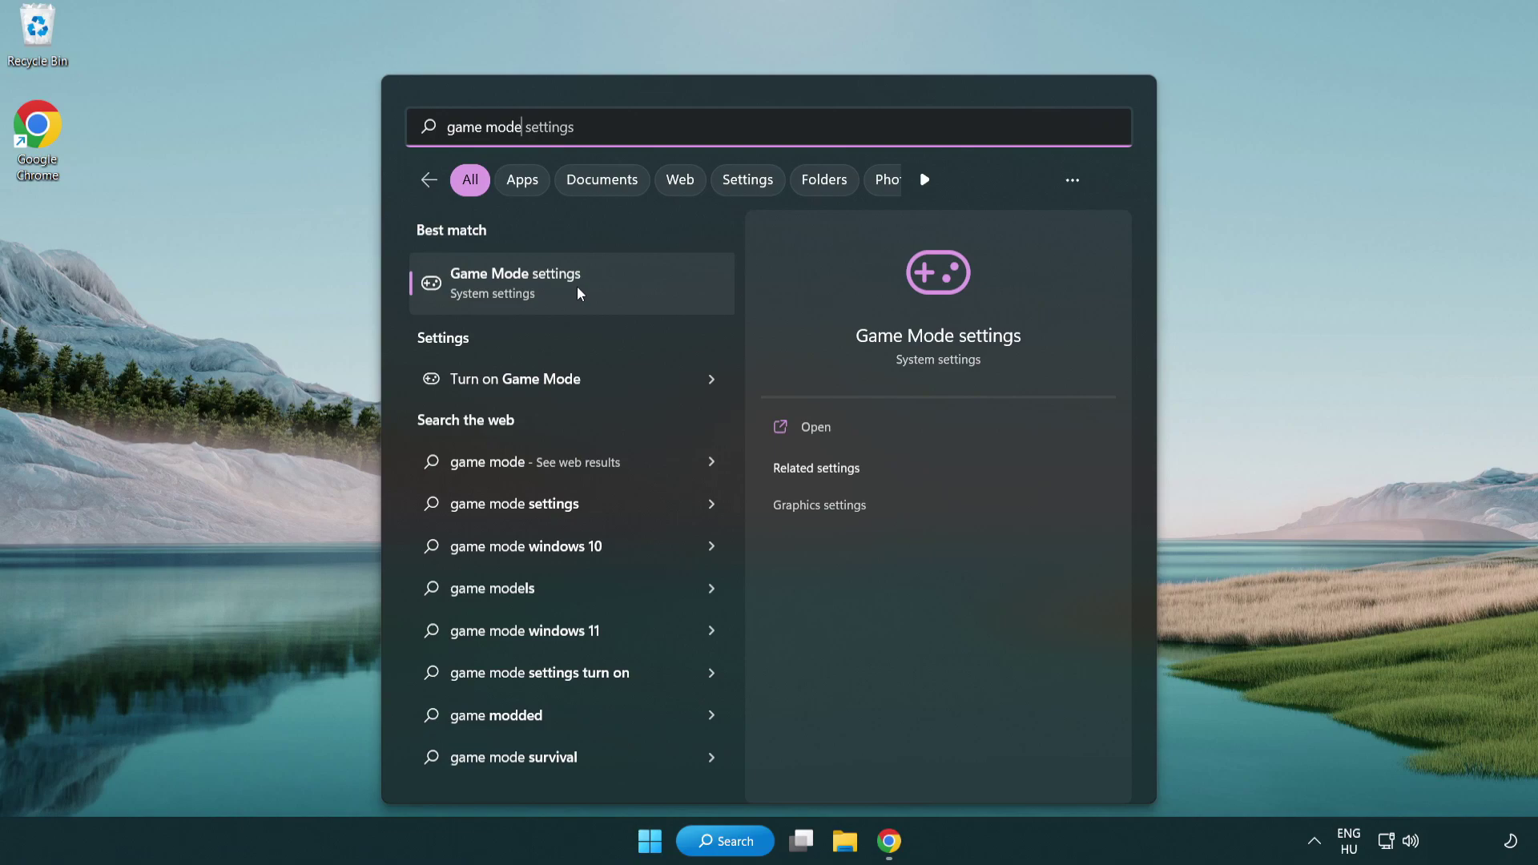
left_click(579, 290)
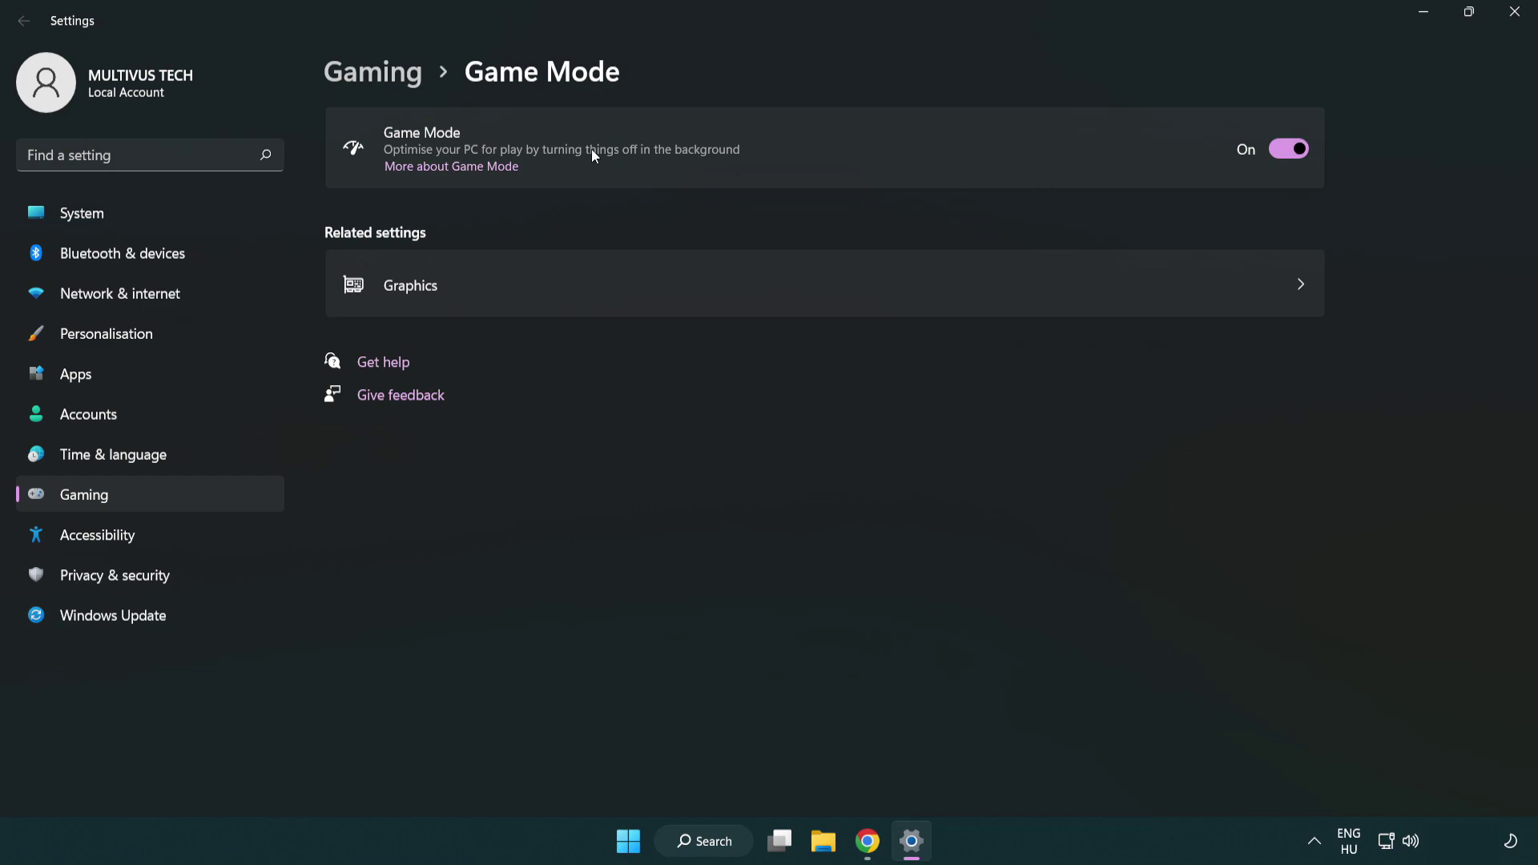
Check the Xbox Game Bar controller option under Gaming, then close Settings.
left_click(400, 85)
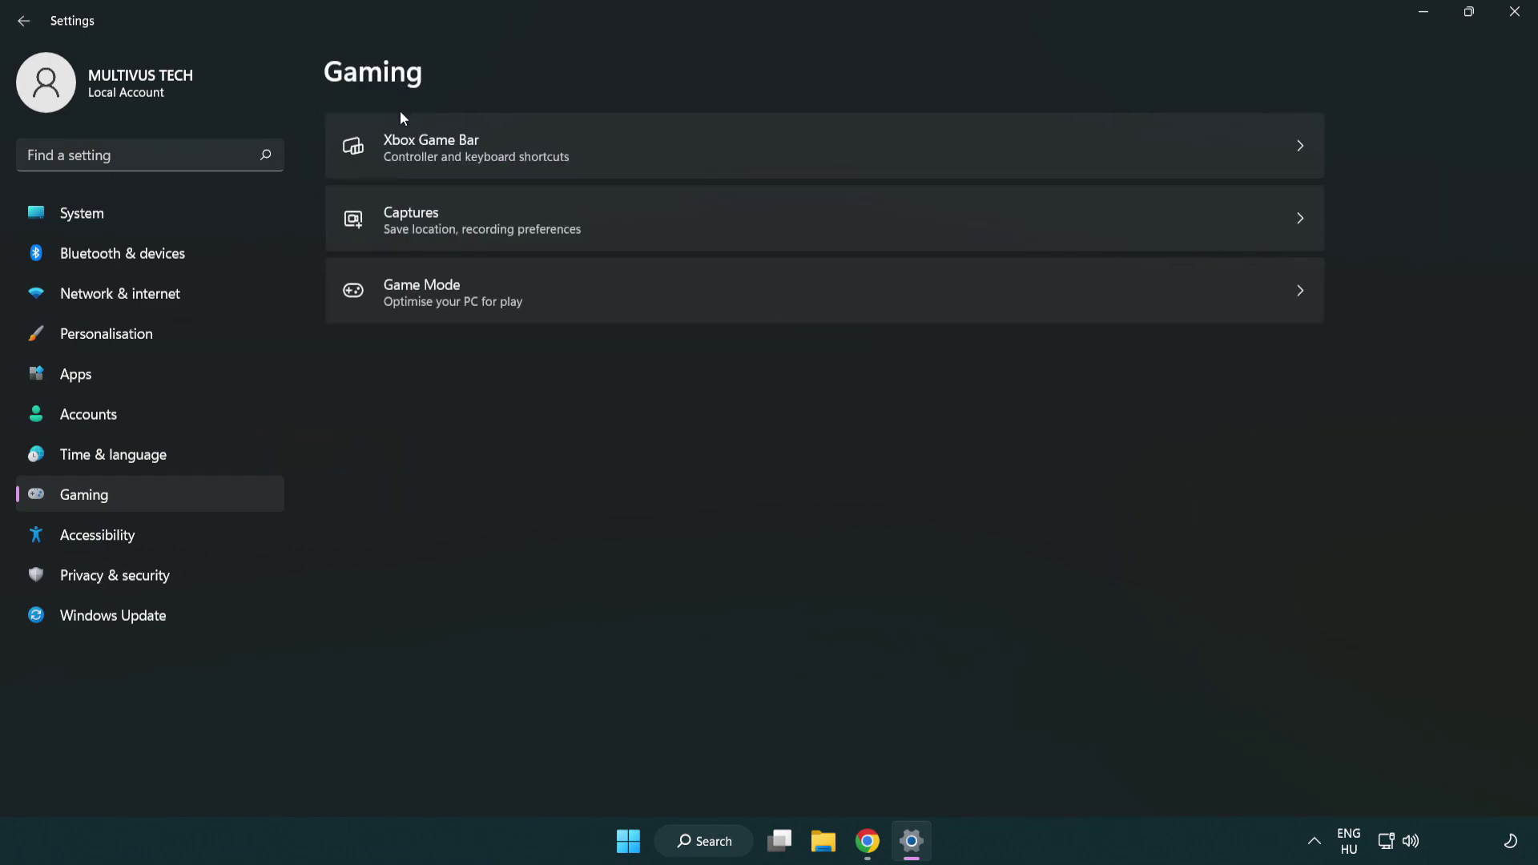
left_click(681, 149)
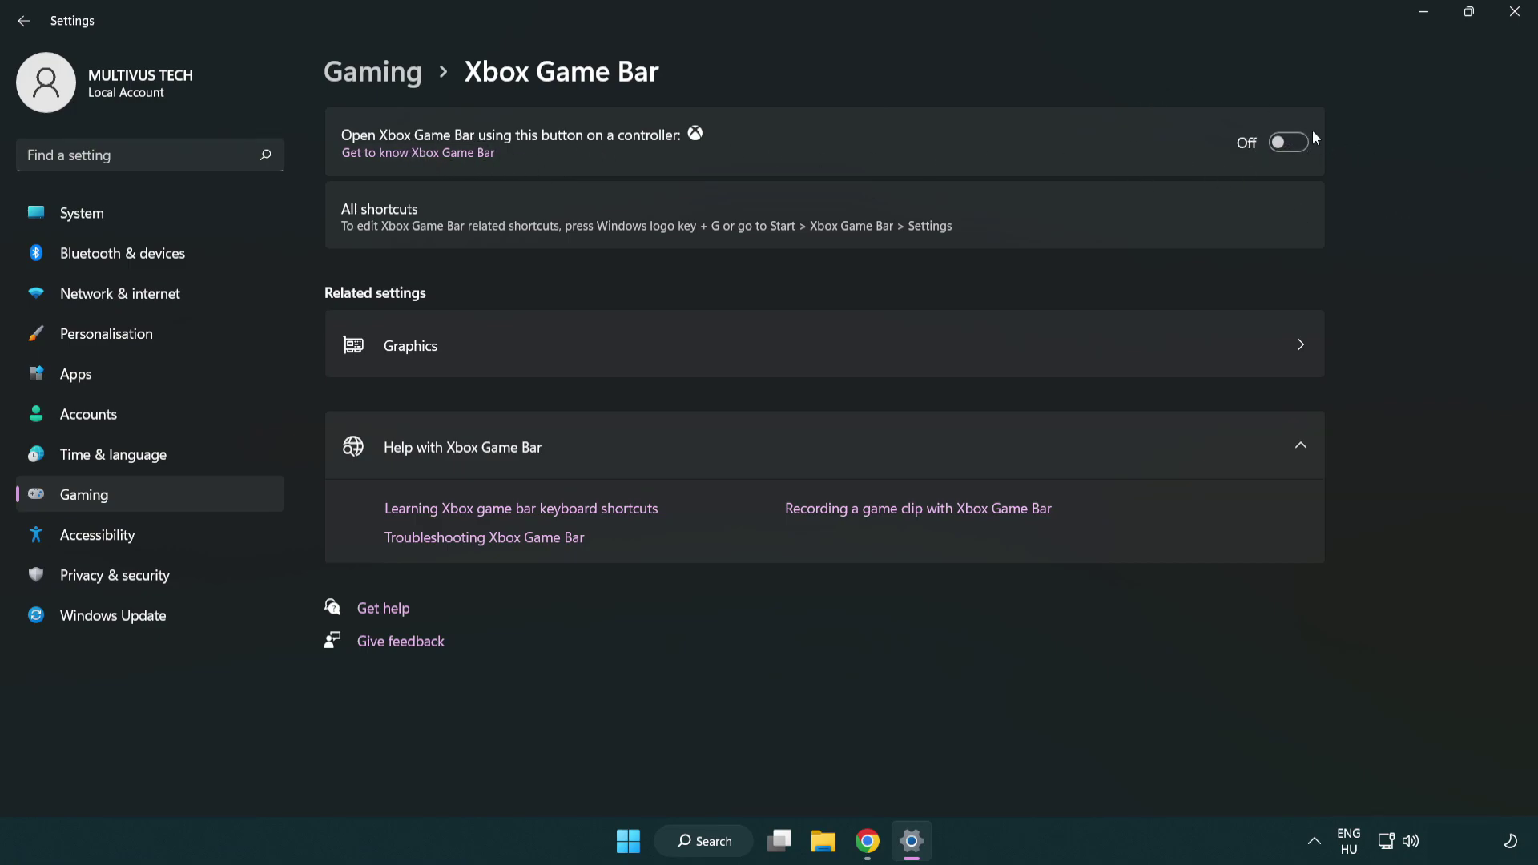
left_click(1514, 22)
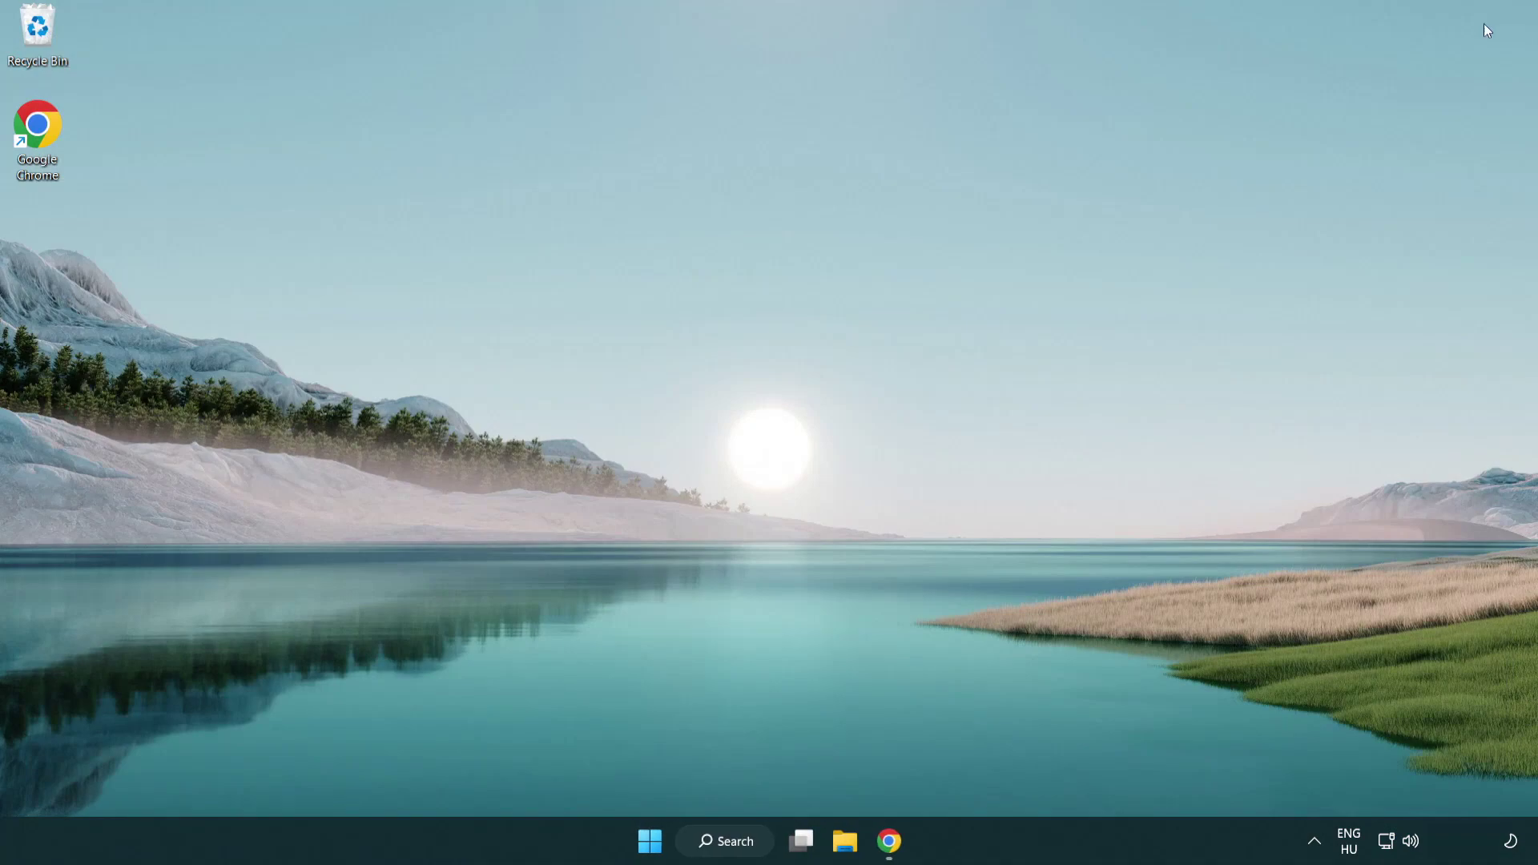
Open Task Manager from the Start menu's quick list and end Google Chrome.
right_click(651, 843)
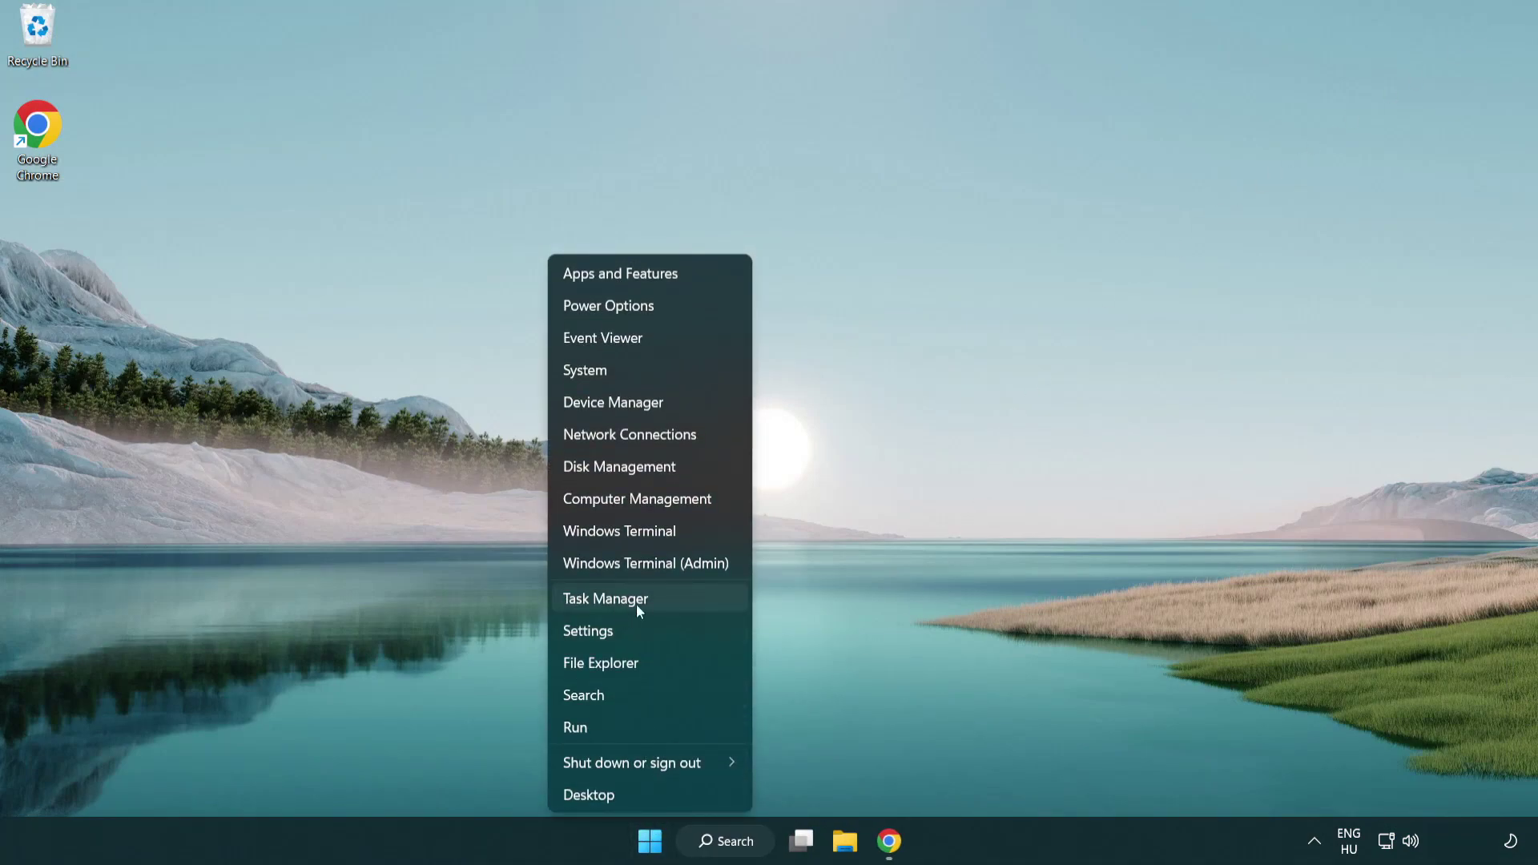
left_click(674, 599)
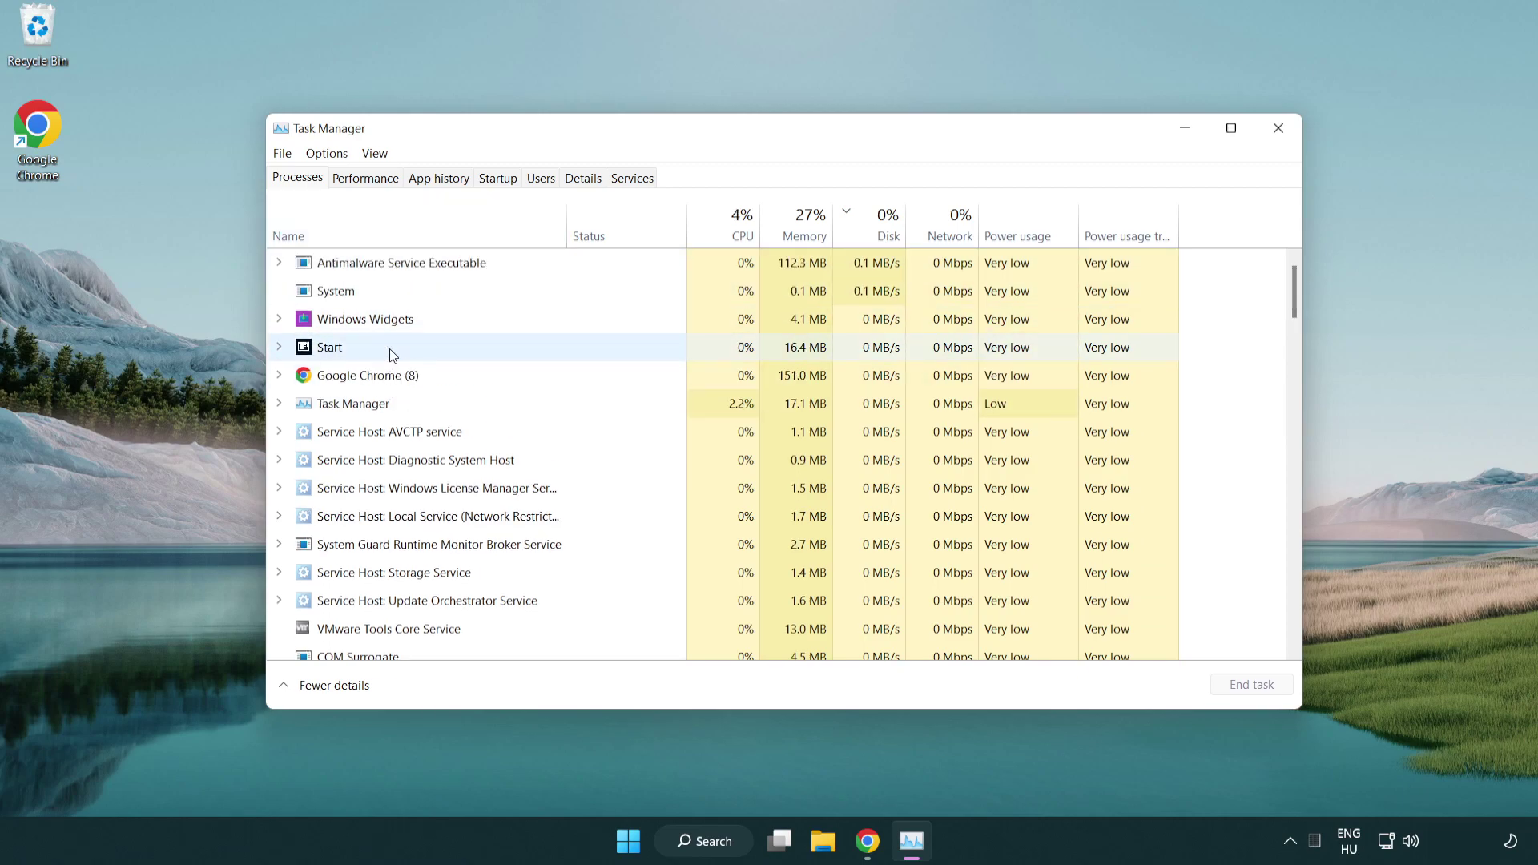
left_click(394, 376)
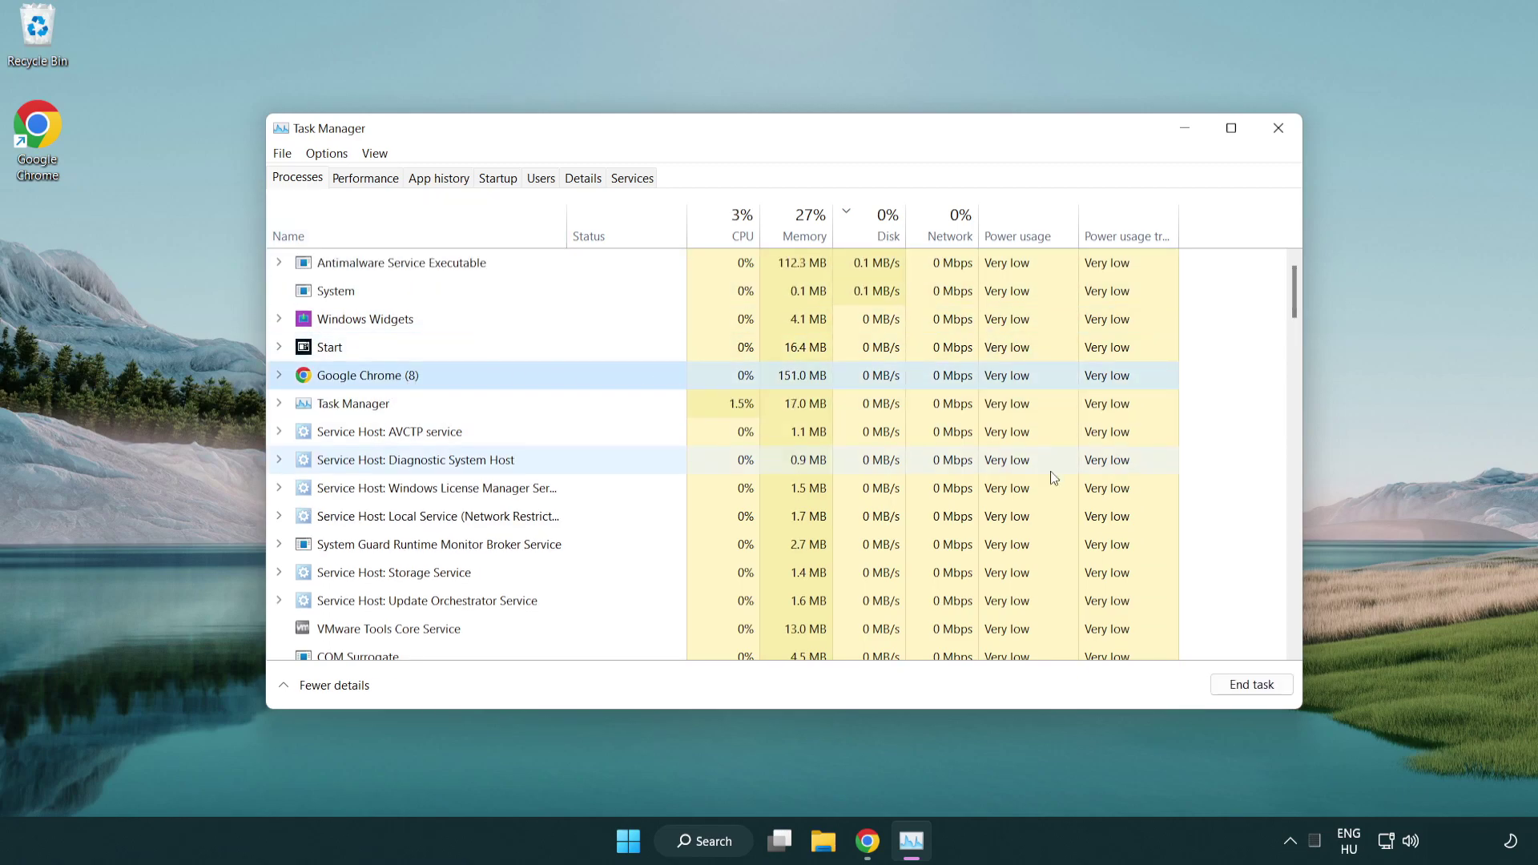
left_click(1260, 694)
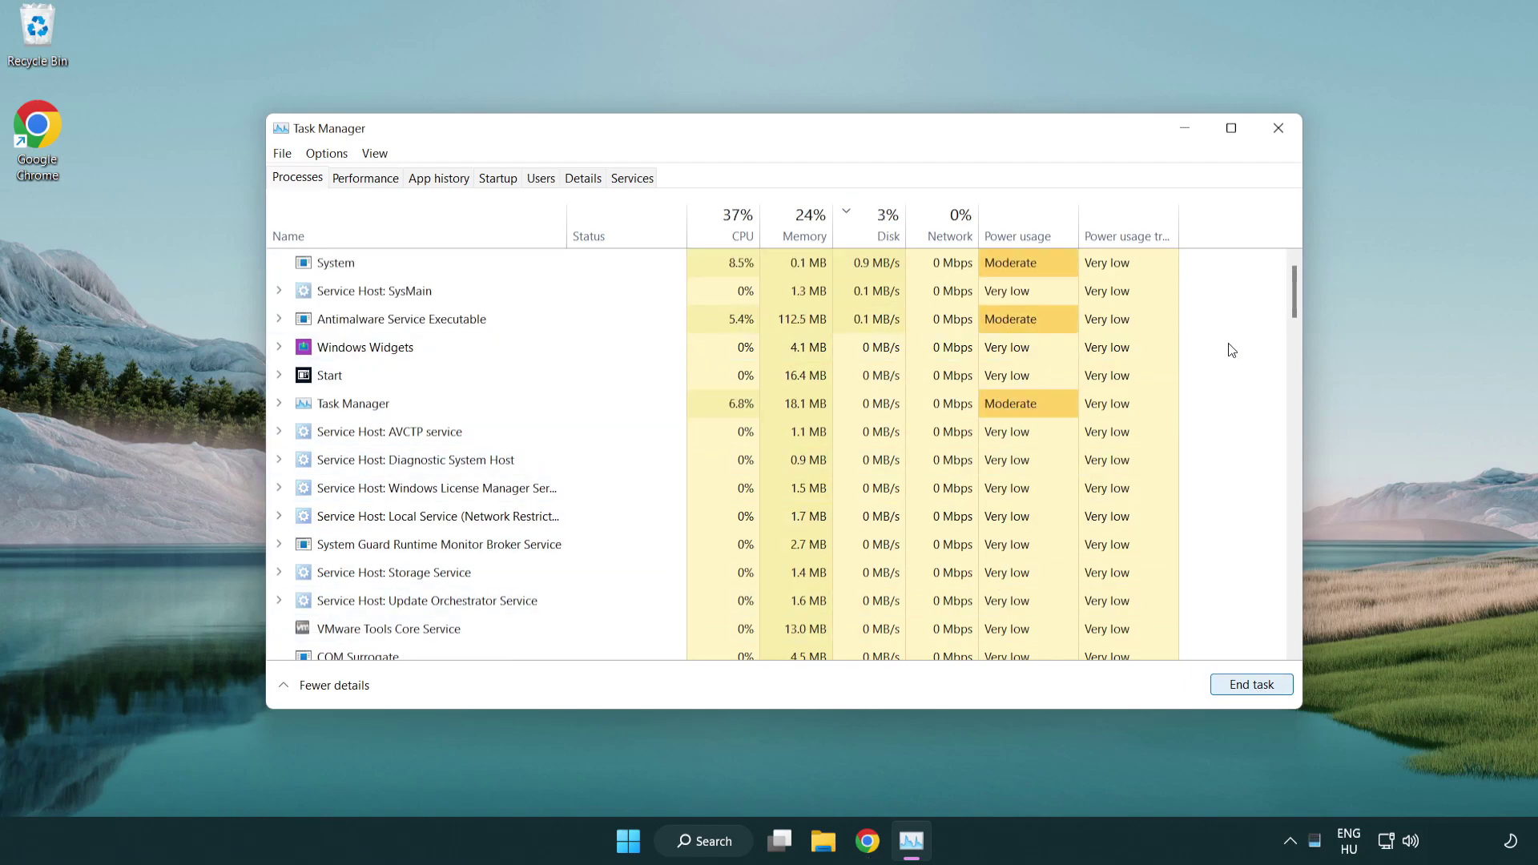
mouse_move(1294, 309)
left_mouse_down()
mouse_move(1294, 597)
mouse_move(1286, 275)
left_mouse_up()
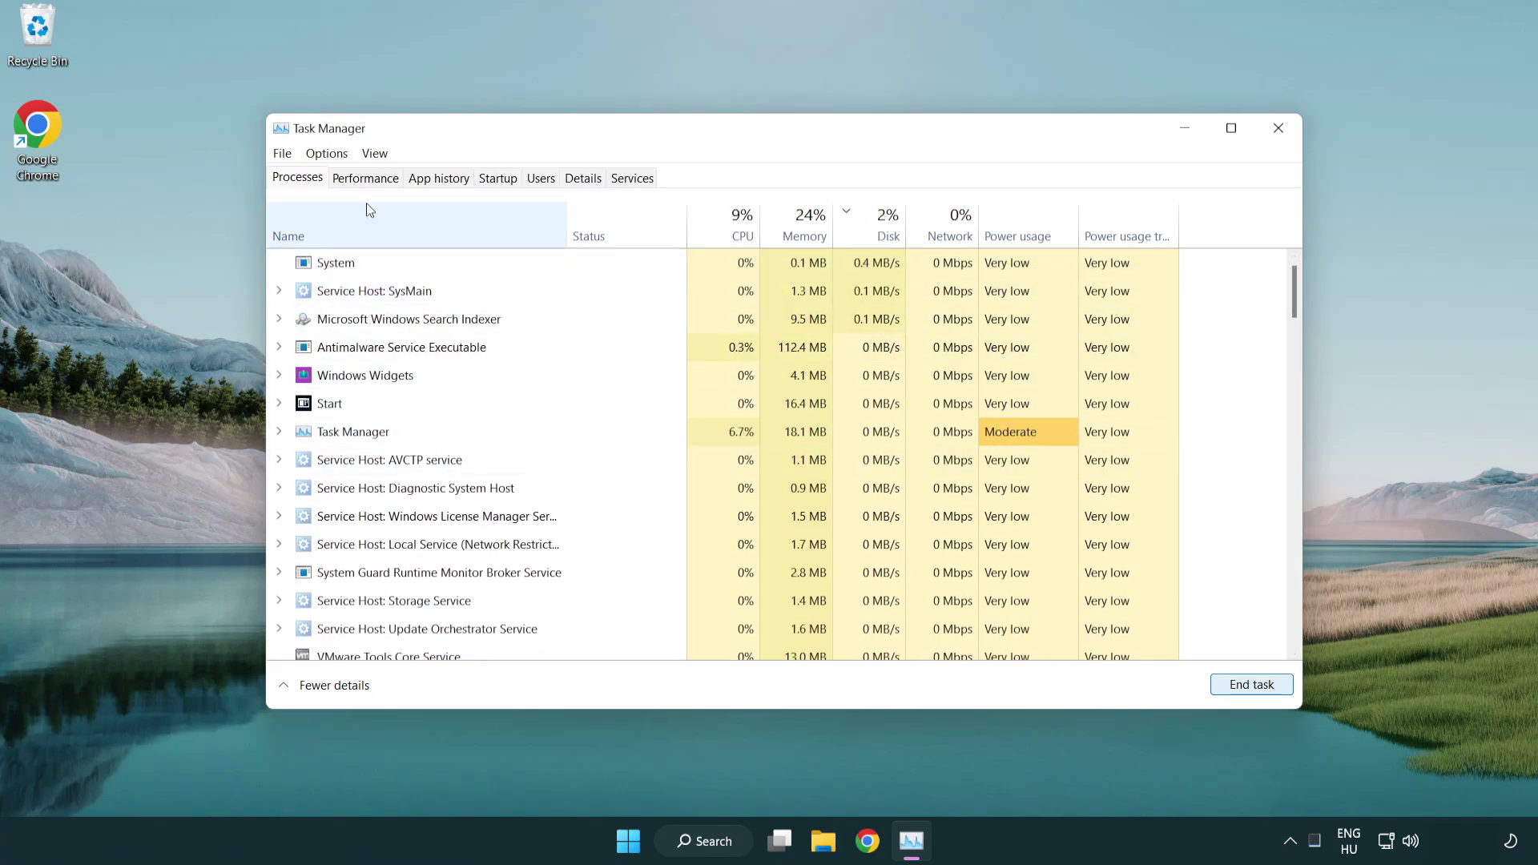
On the Startup tab, disable Cortana, Phone Link and Terminal, then close Task Manager.
left_click(509, 183)
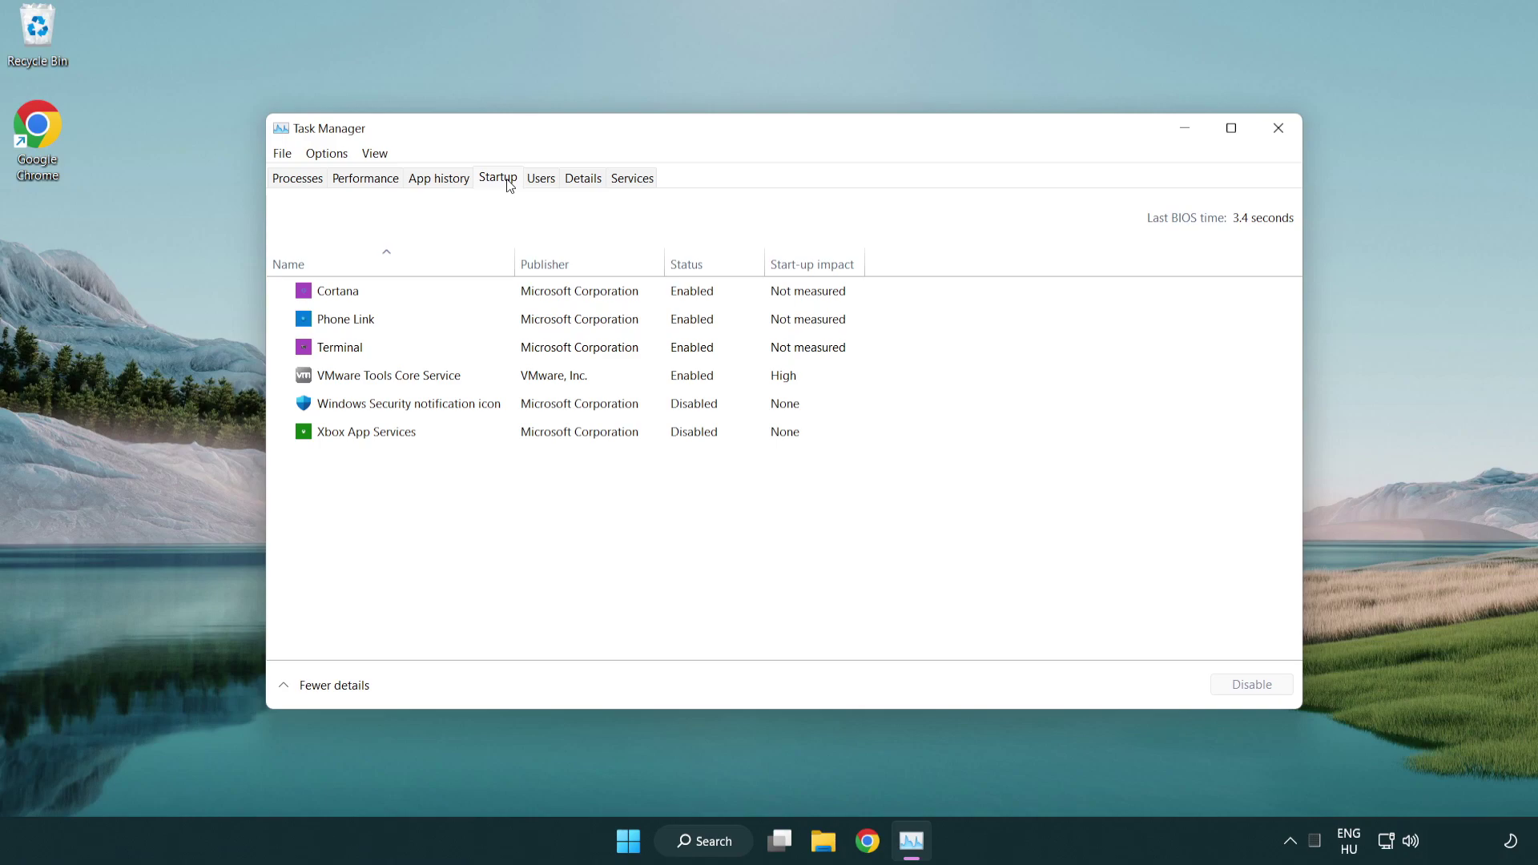
left_click(550, 297)
left_click(1253, 684)
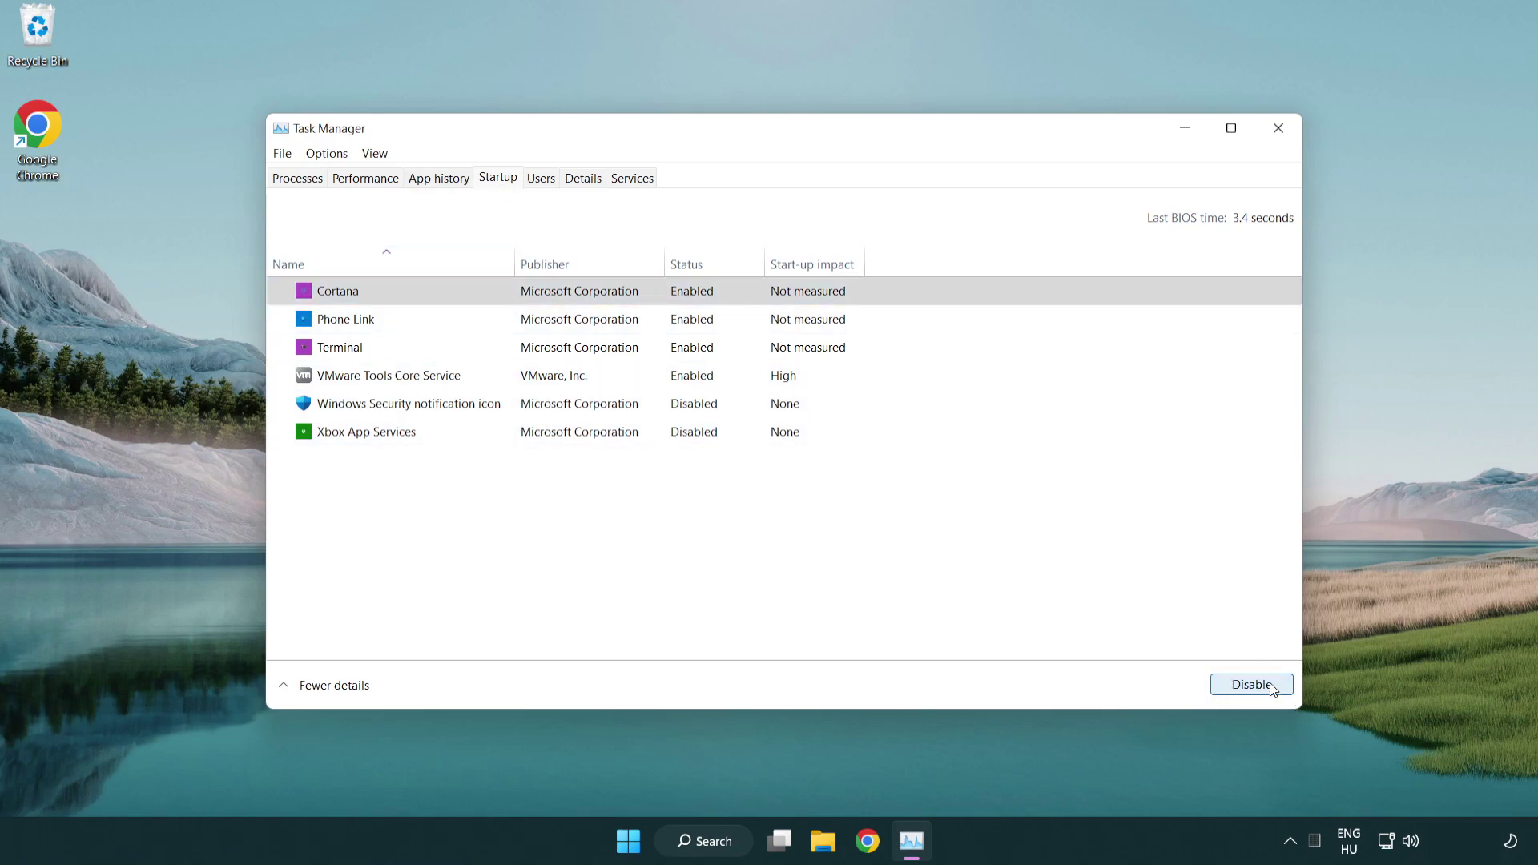
left_click(611, 321)
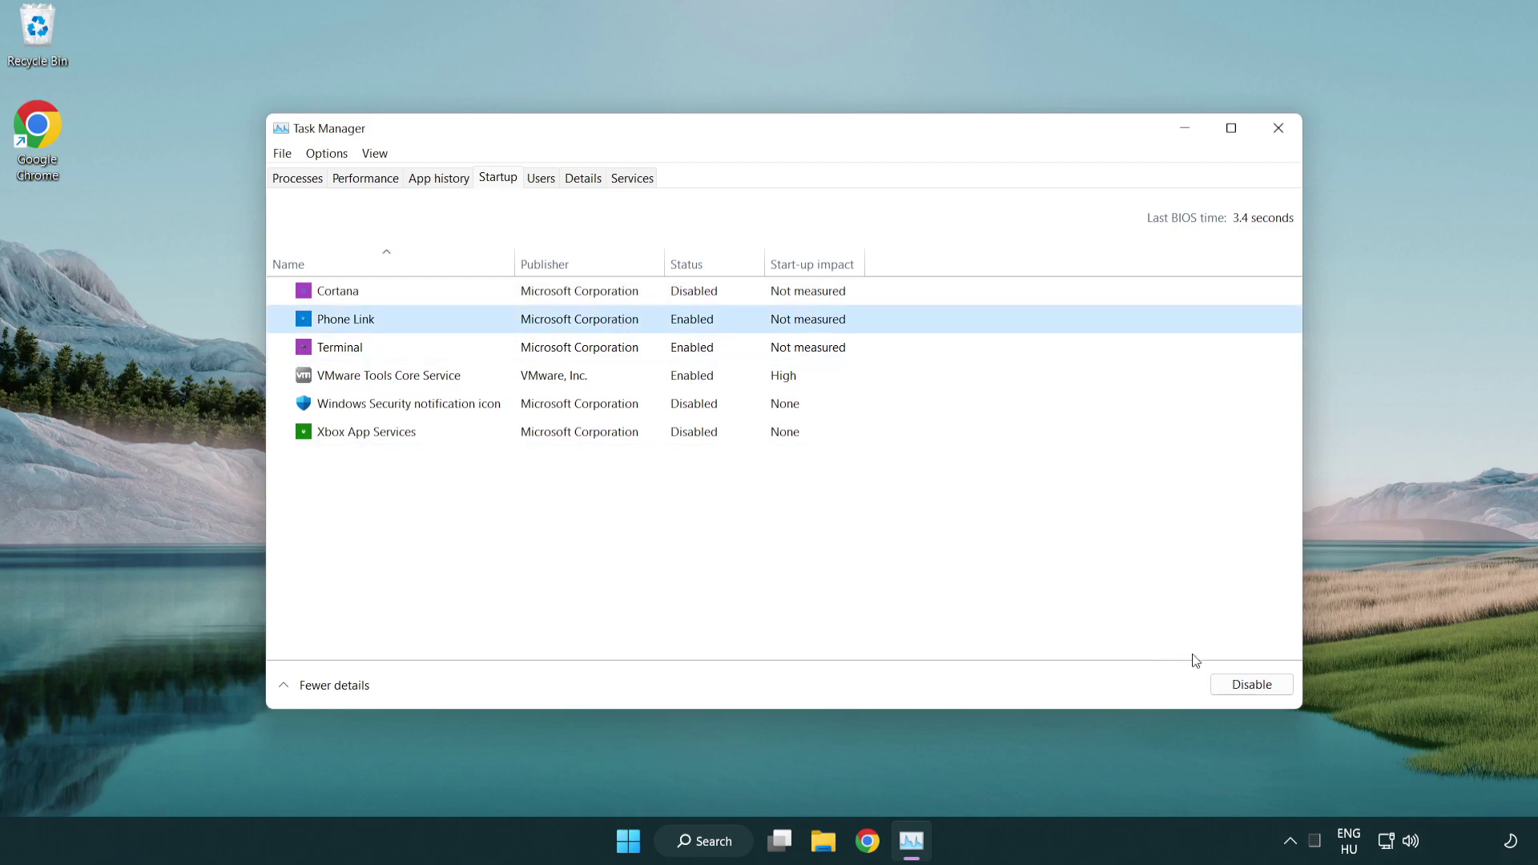
left_click(1249, 686)
left_click(524, 353)
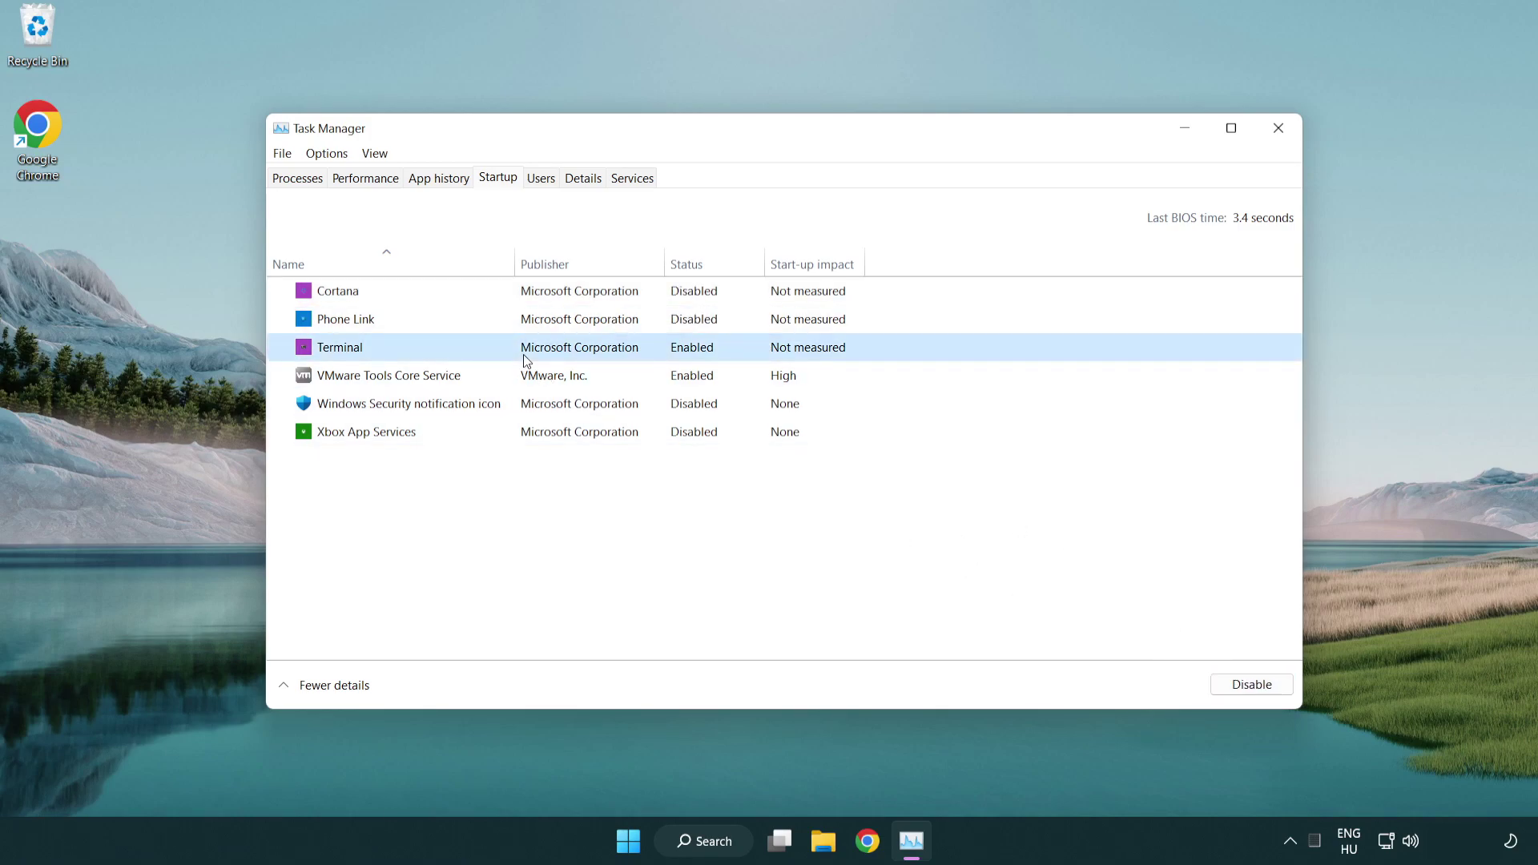
left_click(1280, 690)
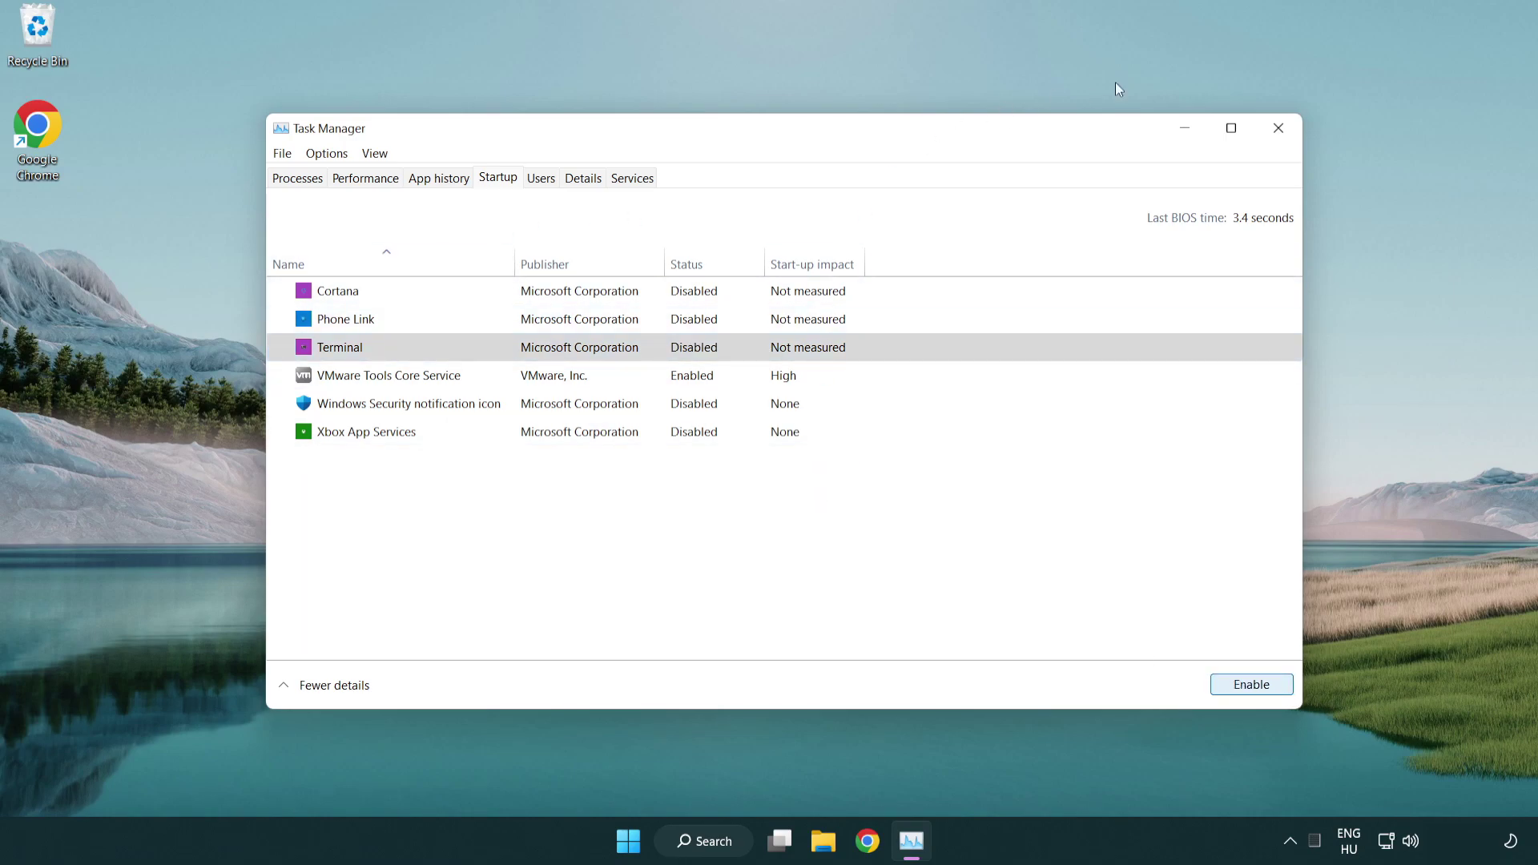
left_click(1278, 129)
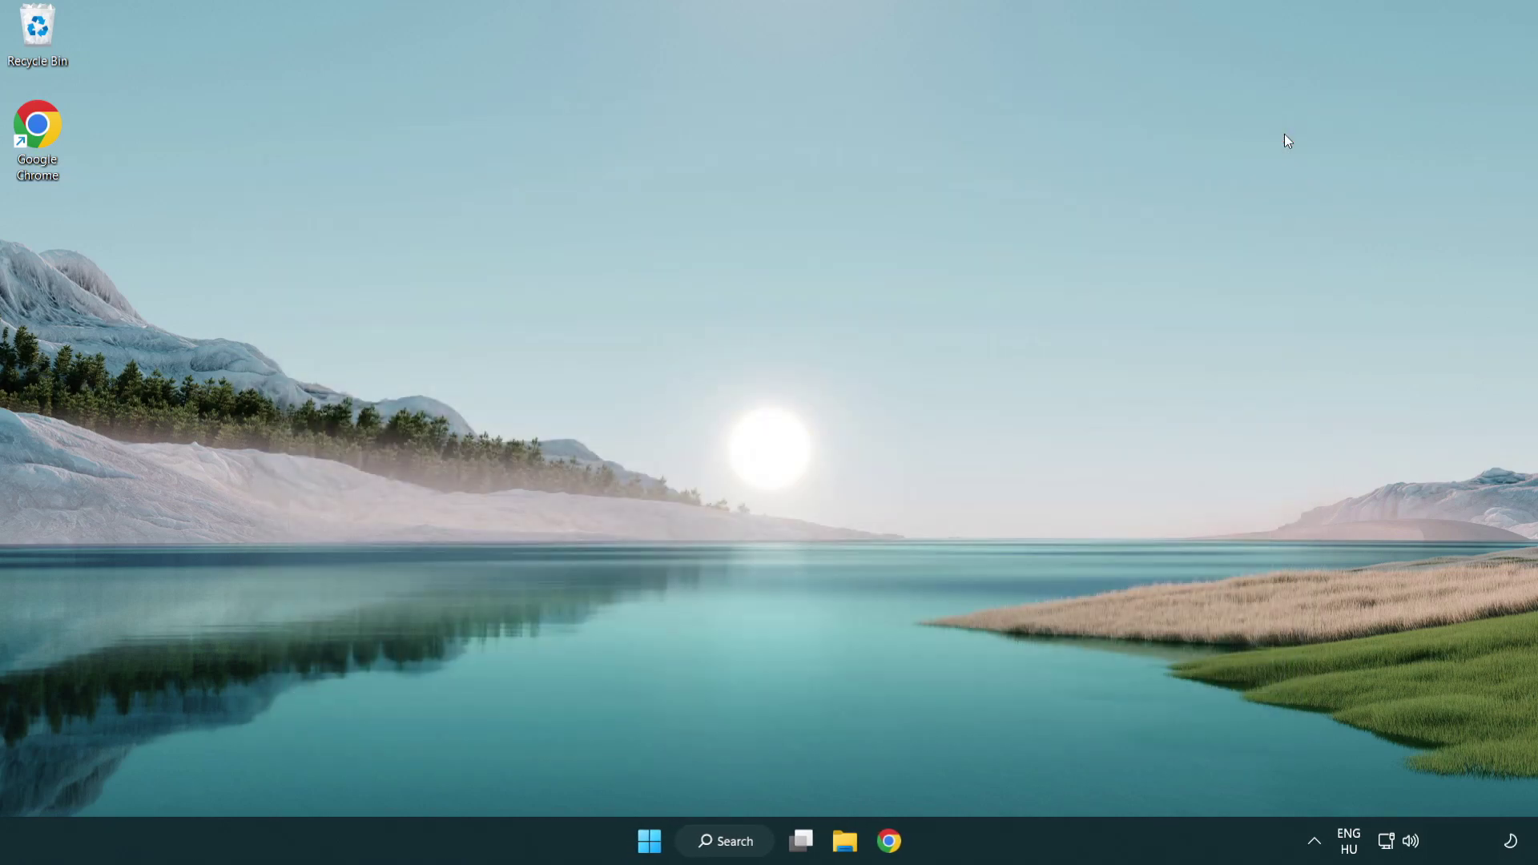
Search Windows for 'update'.
left_click(725, 839)
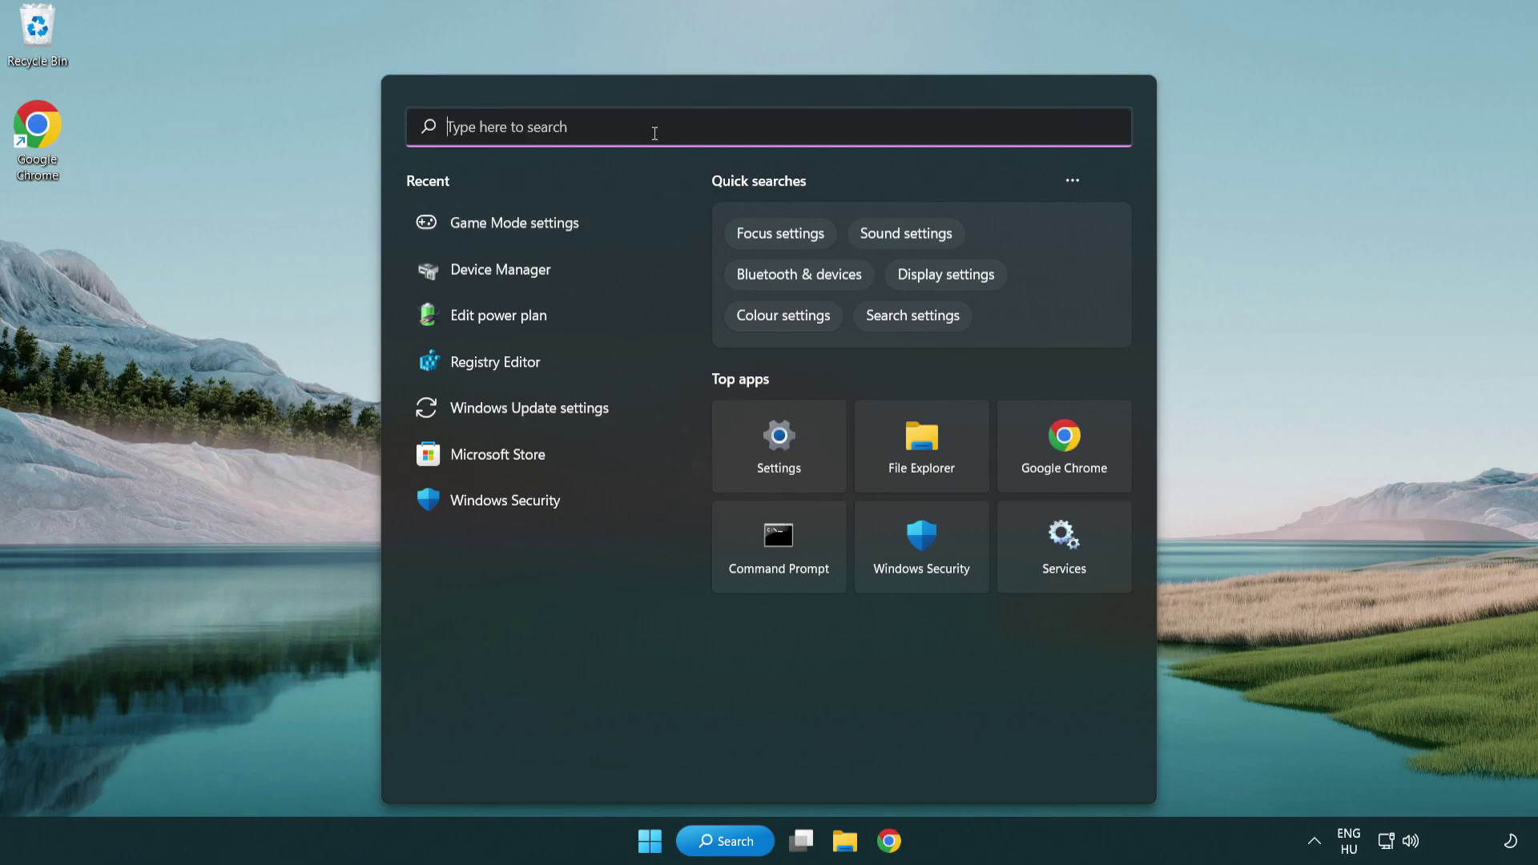
type("update")
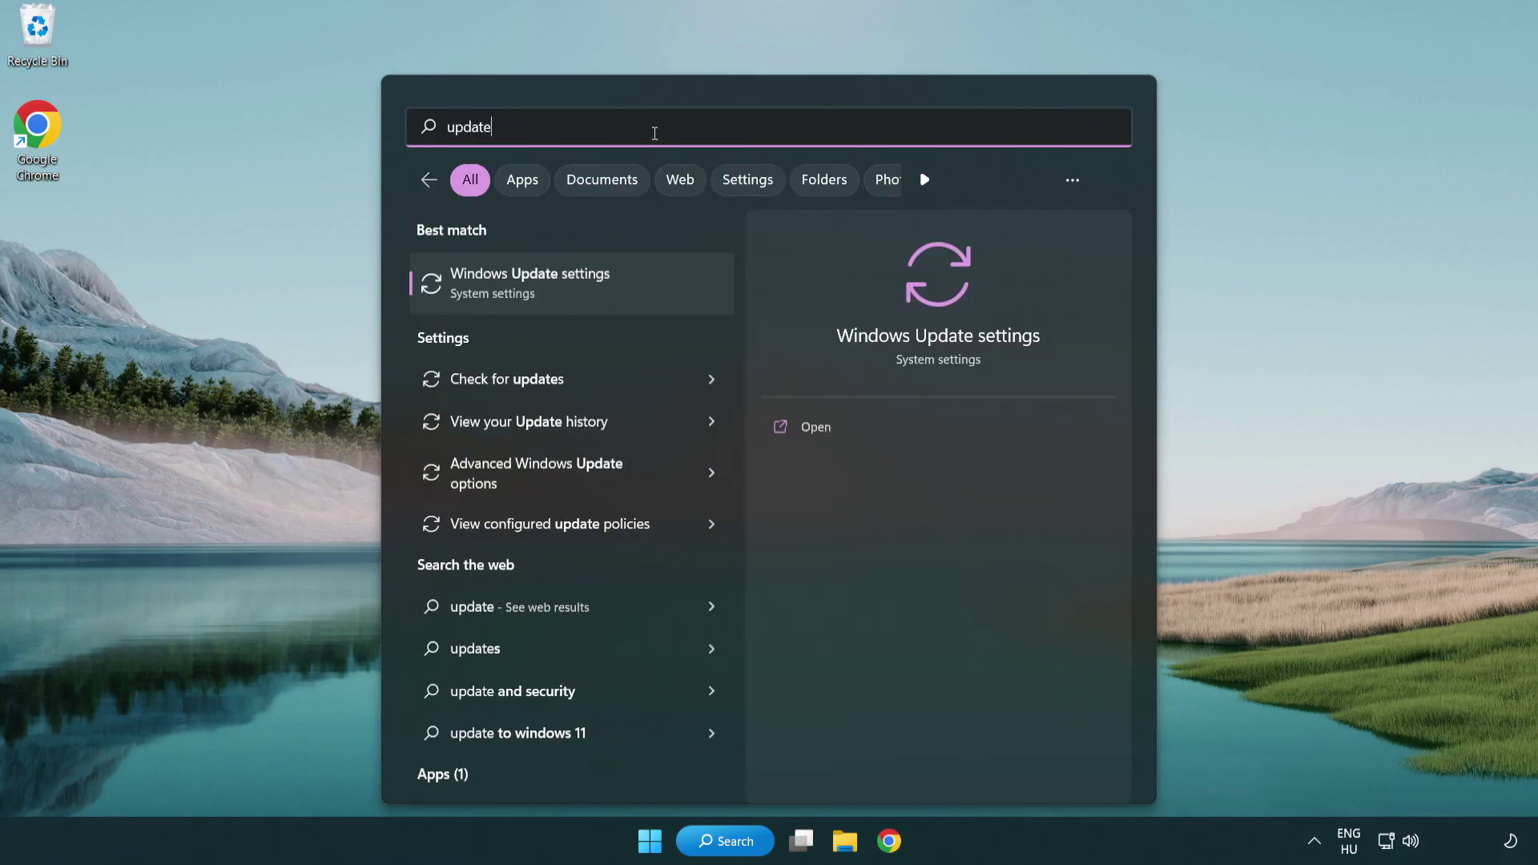
Run a fresh Windows Update check, confirm the PC is up to date, then close Settings.
left_click(595, 293)
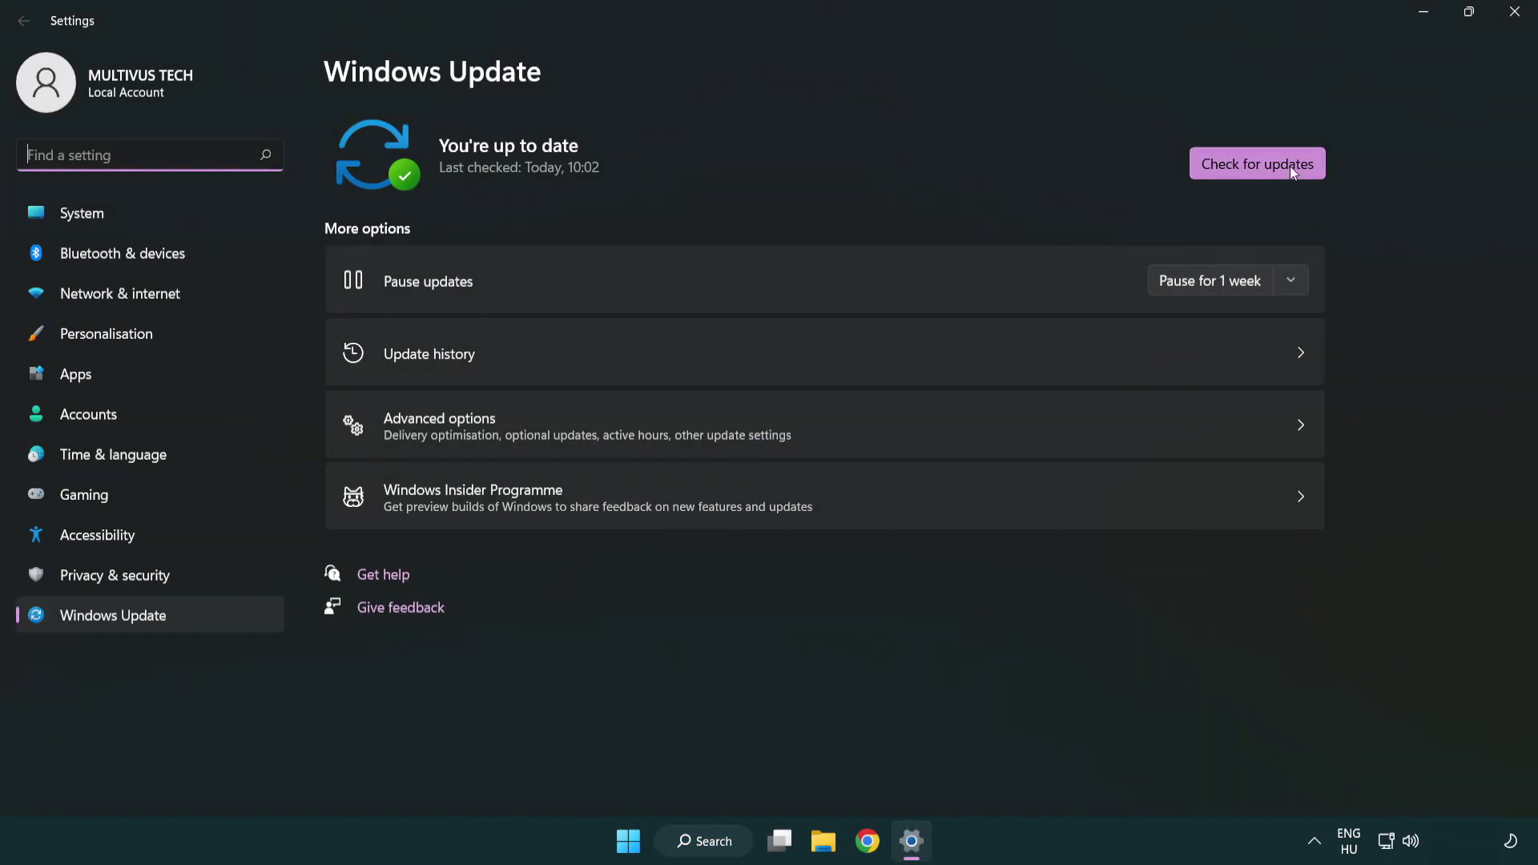
left_click(1267, 165)
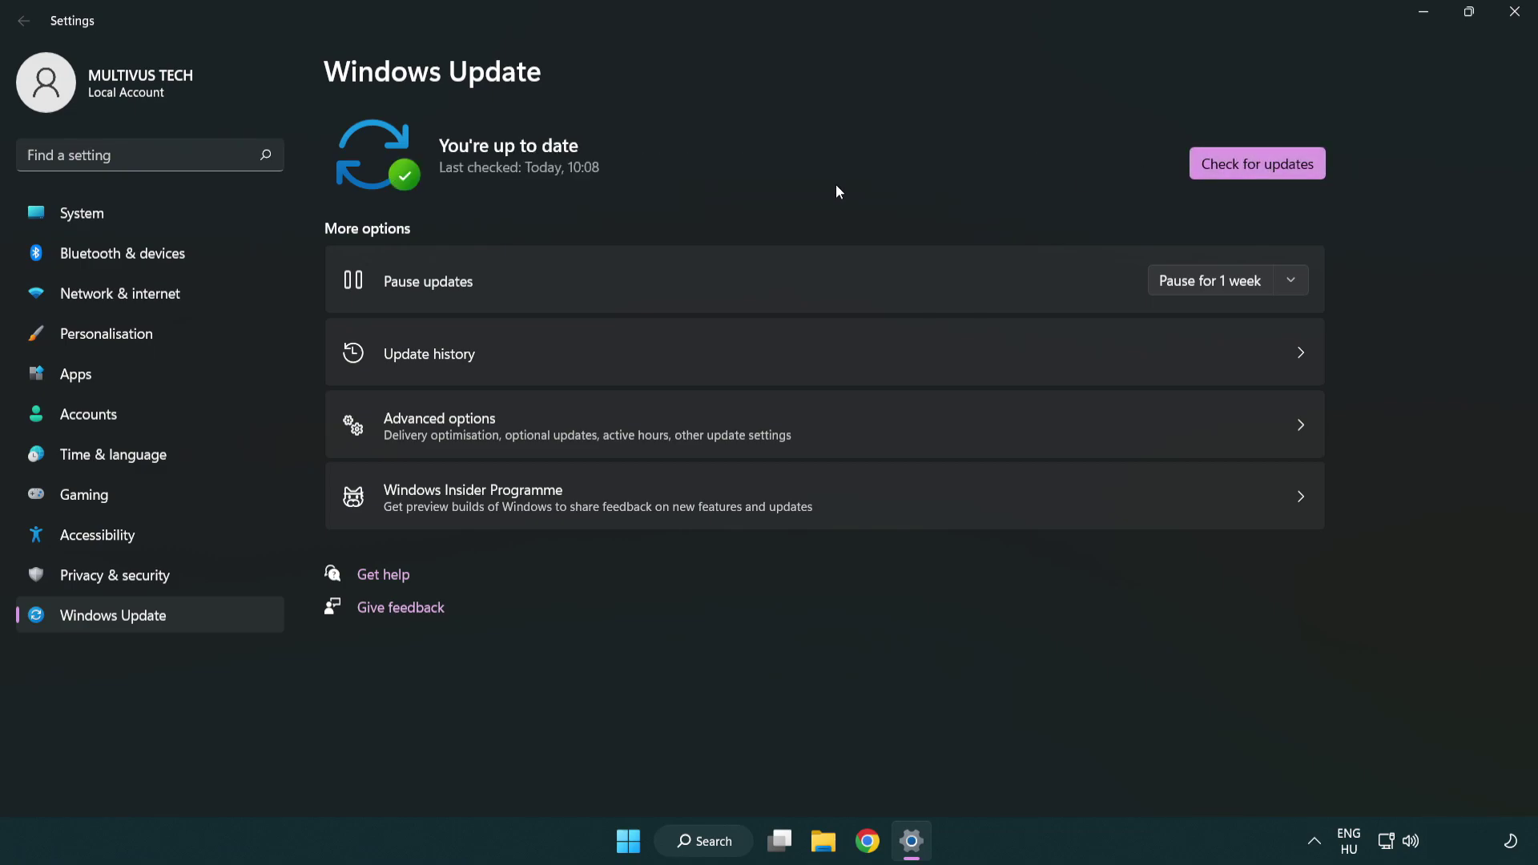
left_click(1516, 13)
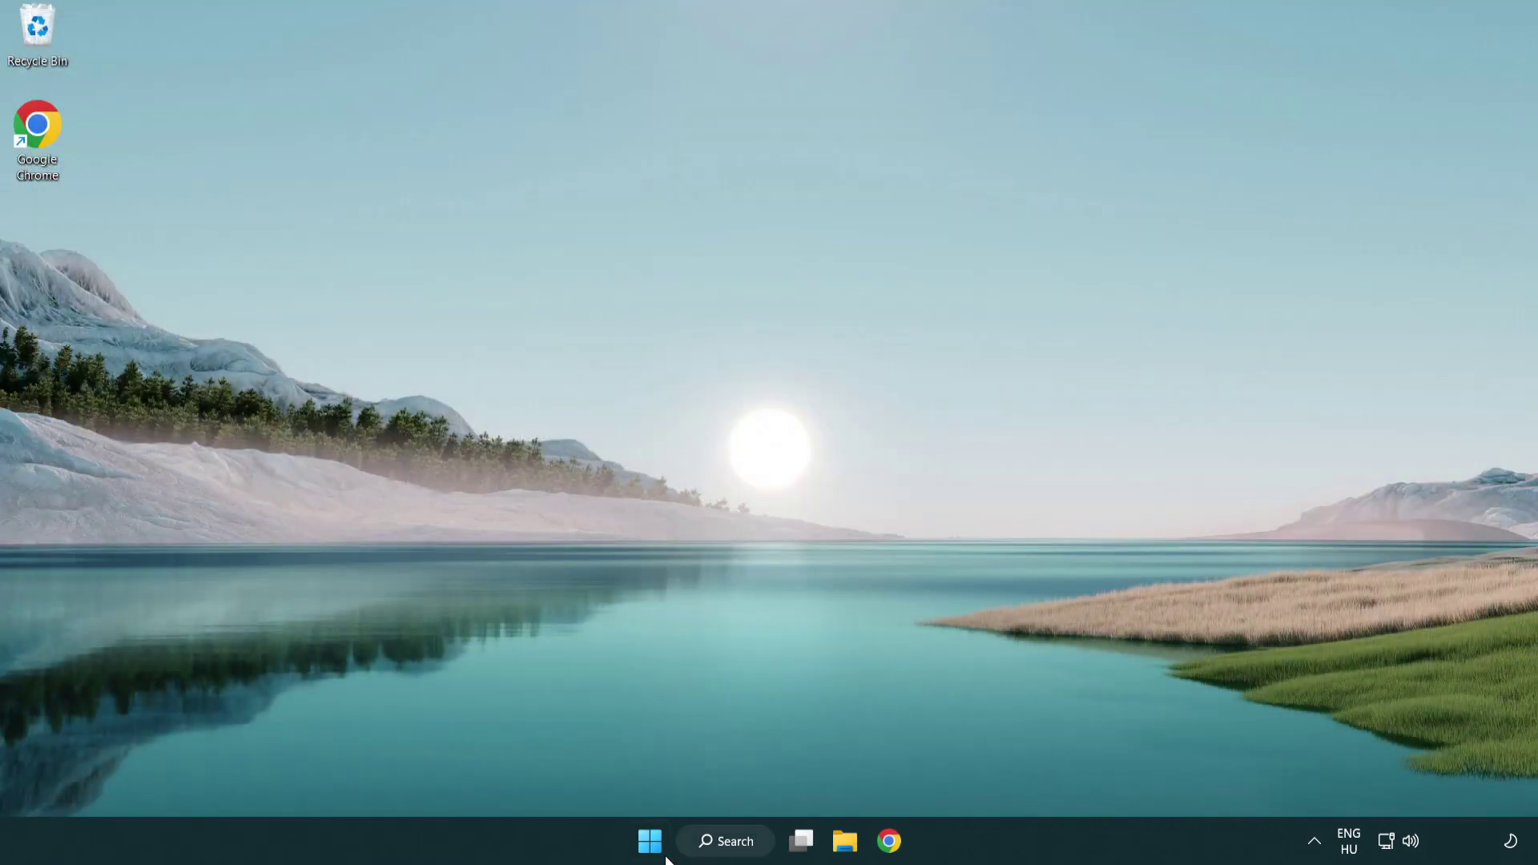
Search Windows for 'regedit' to launch Registry Editor.
left_click(724, 848)
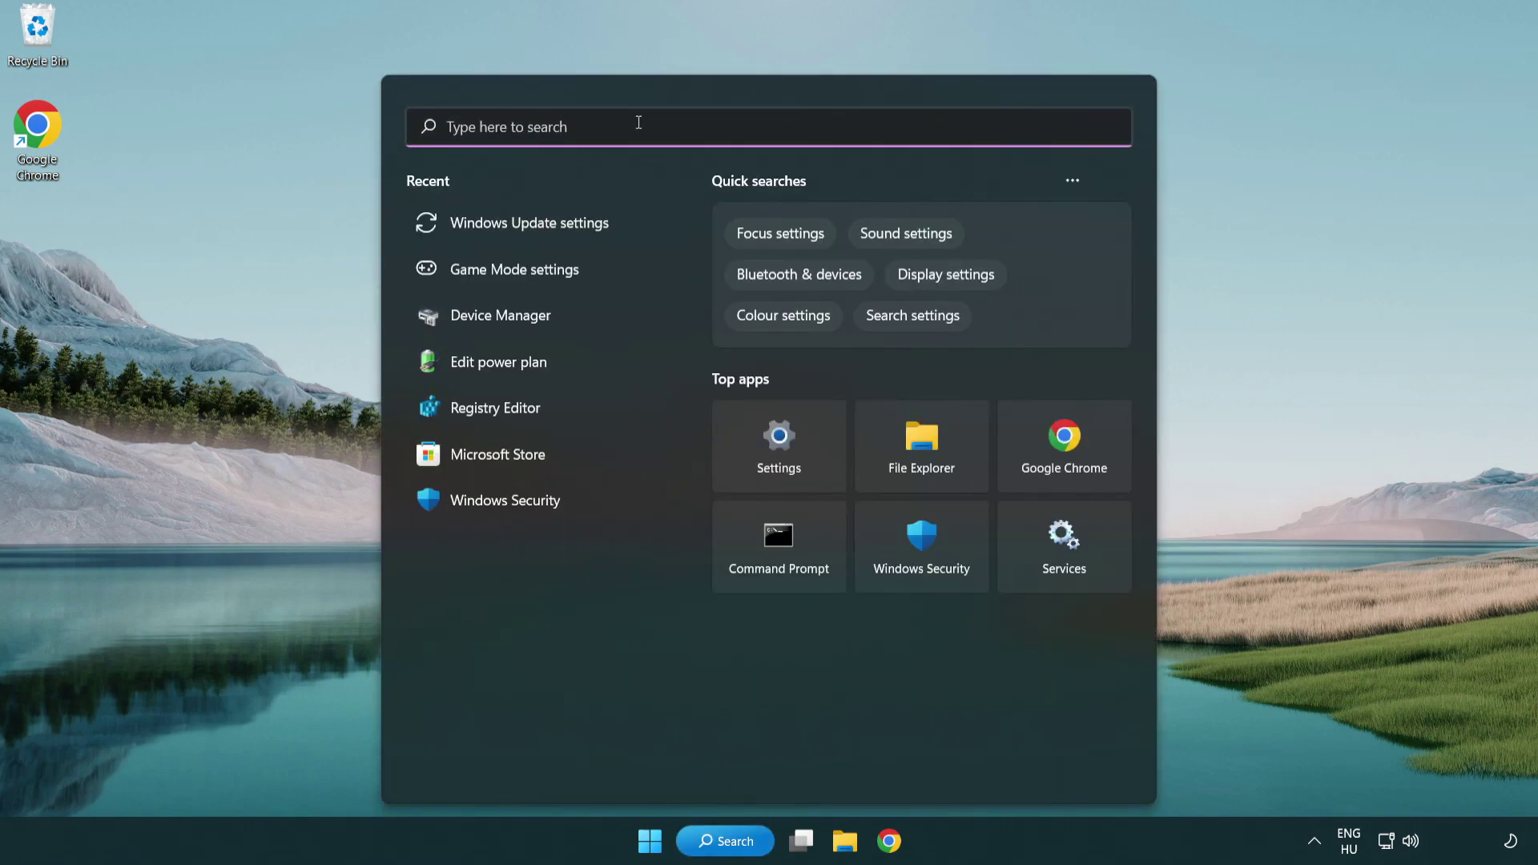
type("regedit")
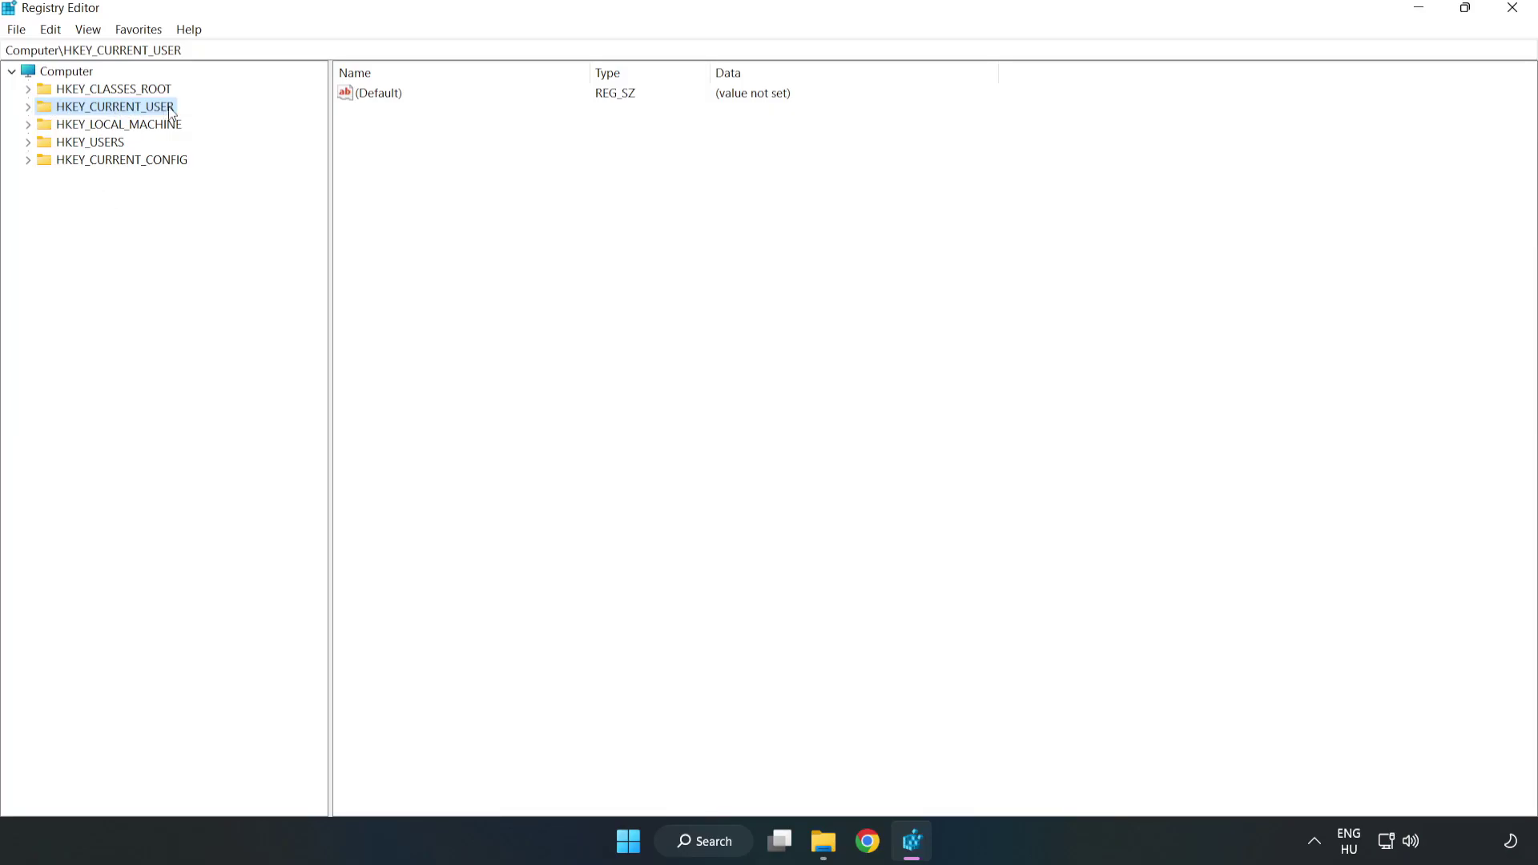
Navigate to HKEY_CURRENT_USER\System\GameConfigStore in the registry tree.
left_click(28, 107)
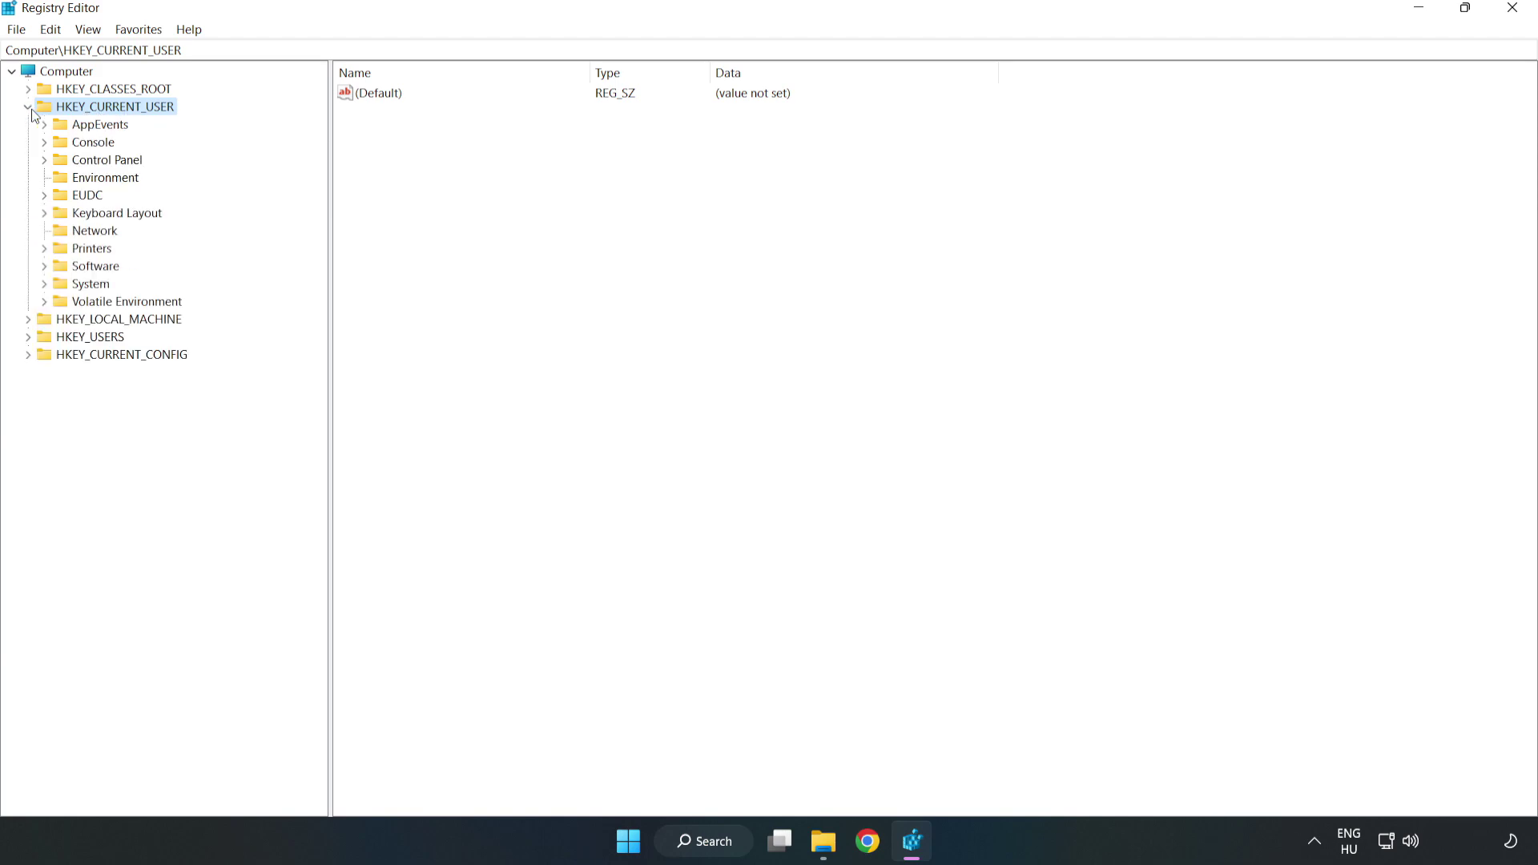
left_click(44, 285)
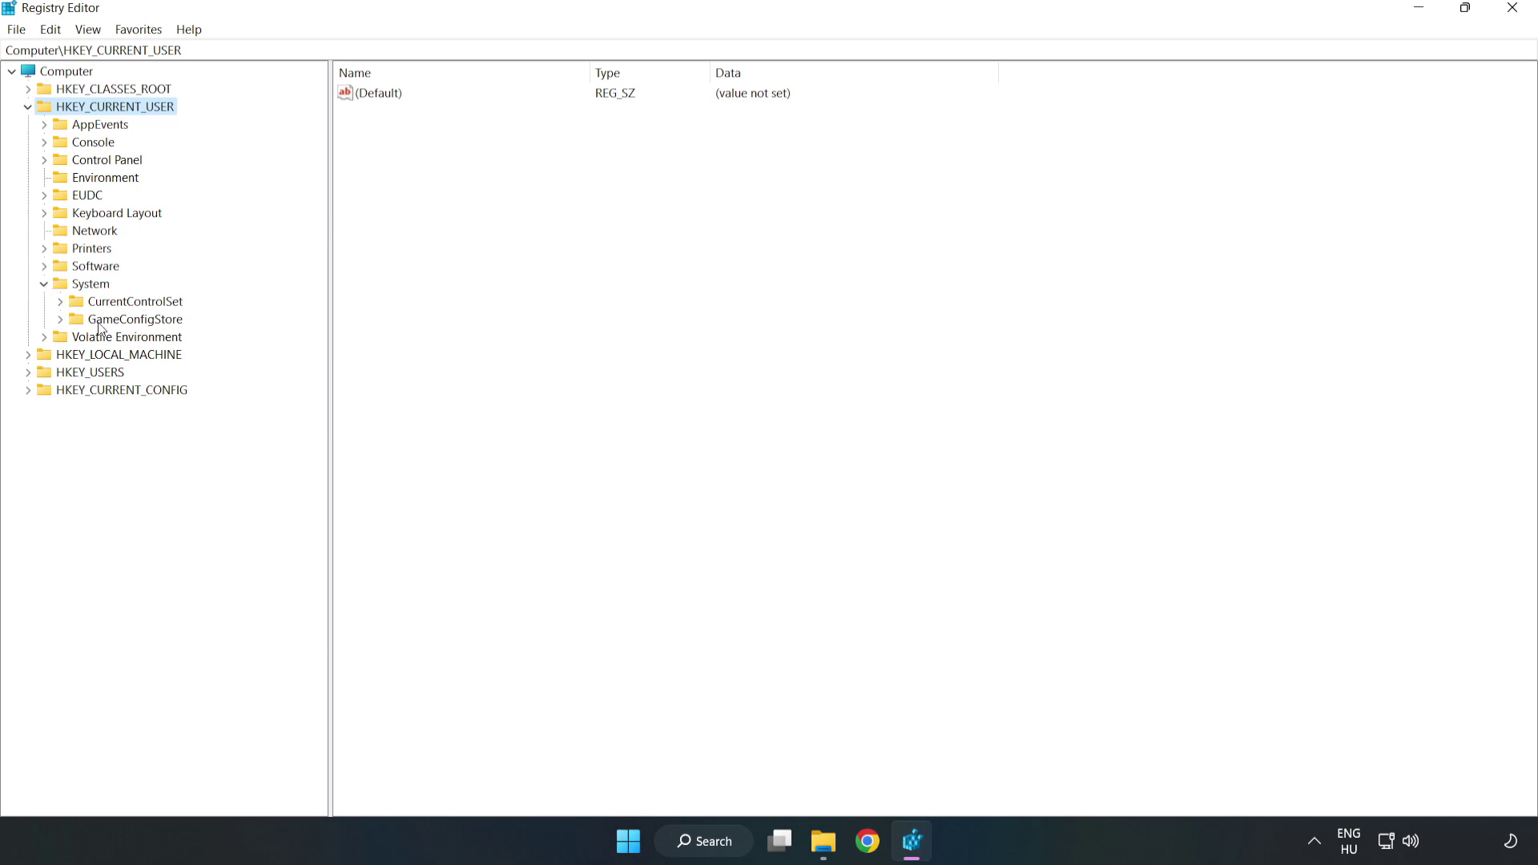
left_click(129, 329)
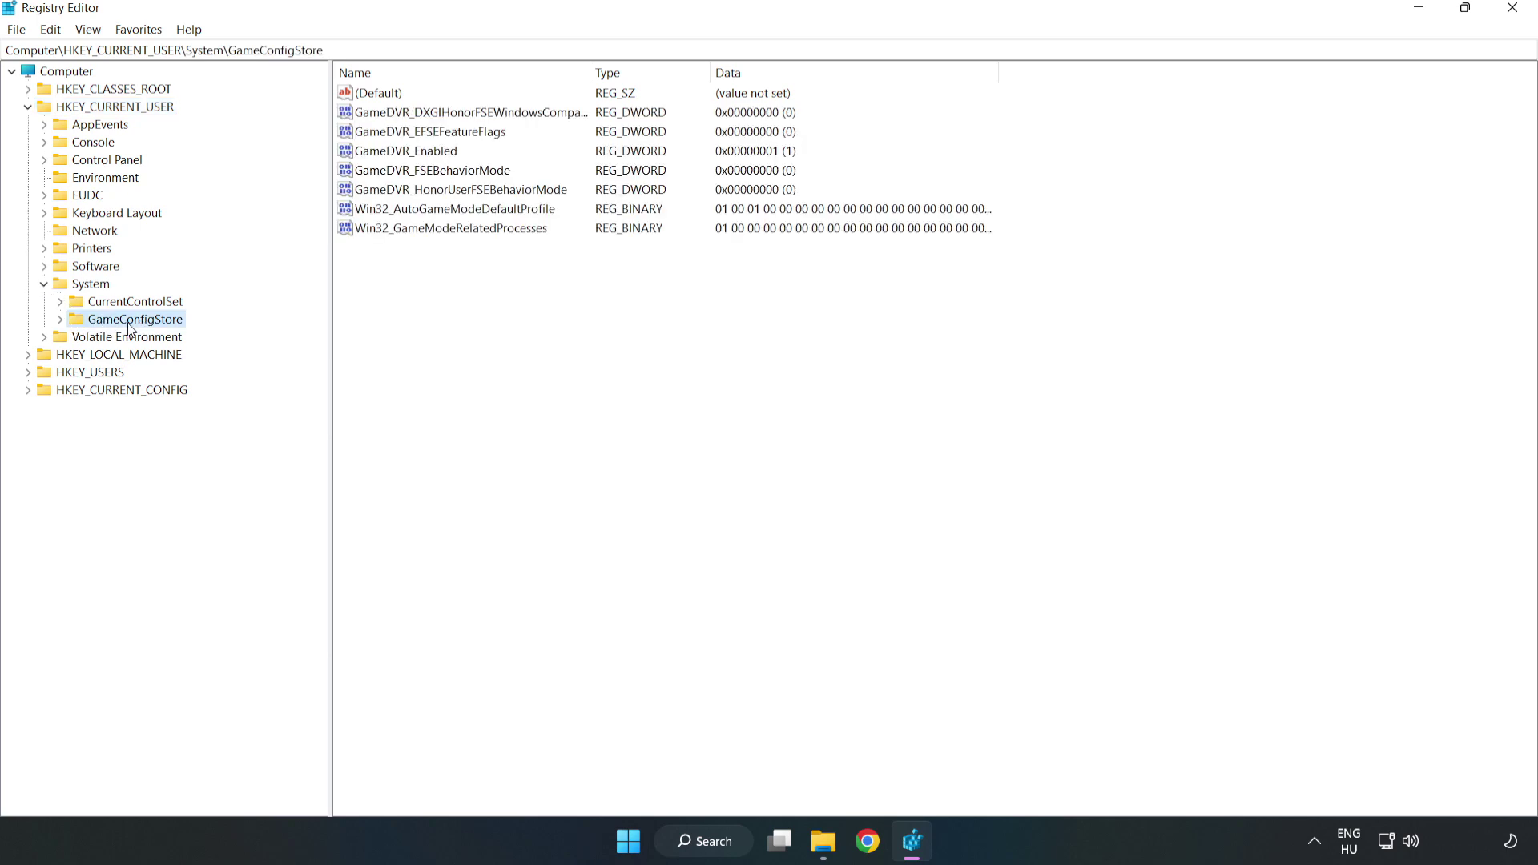
Change GameDVR_Enabled's value data from 1 to 0.
left_click(373, 157)
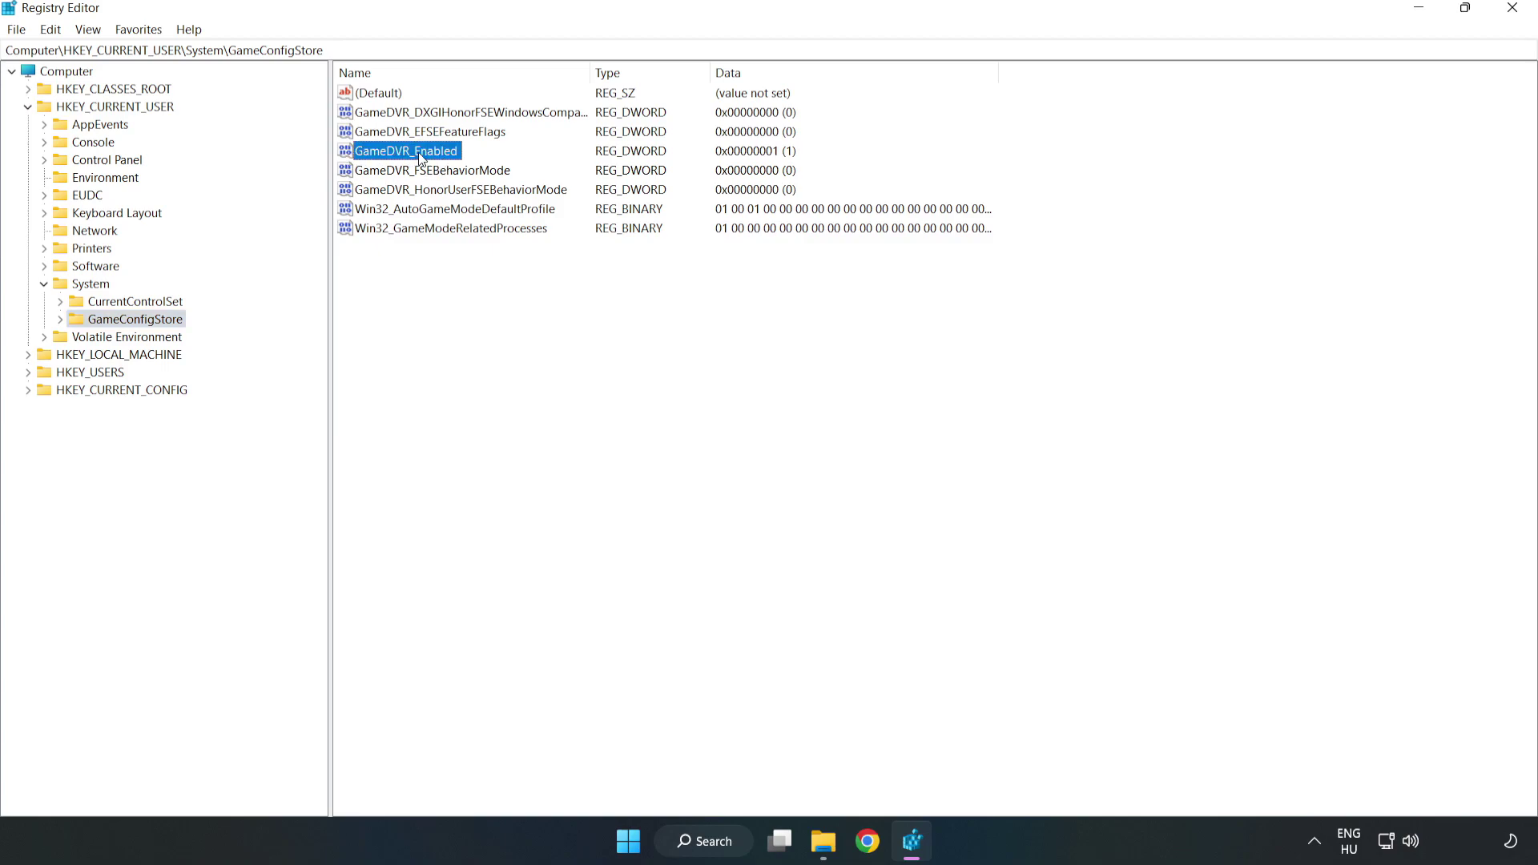
right_click(419, 158)
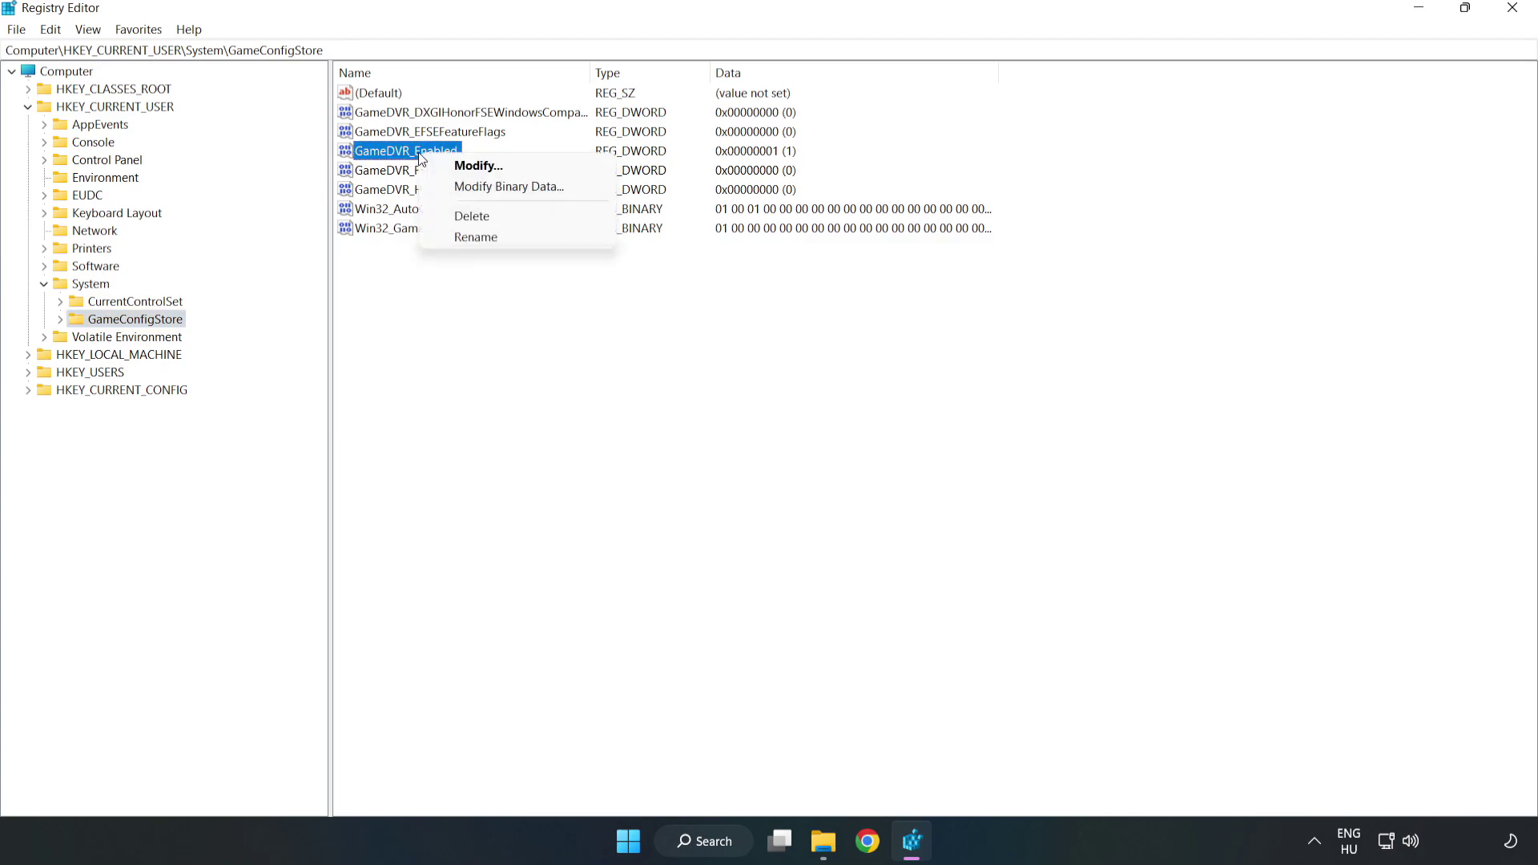
left_click(490, 167)
left_click_drag(308, 105, 862, 329)
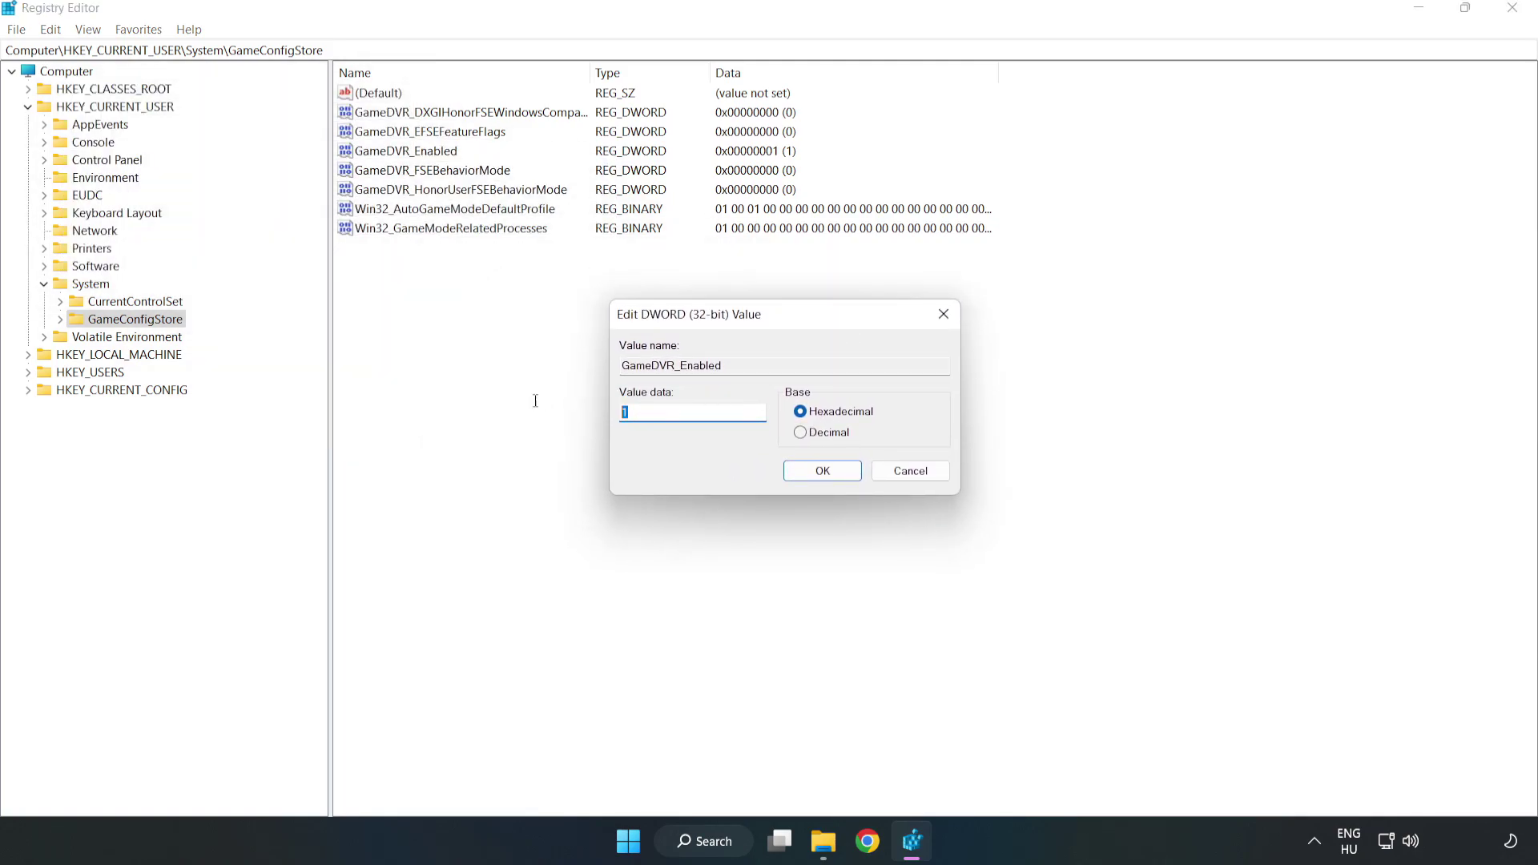
double_click(640, 415)
type("0")
left_click(822, 473)
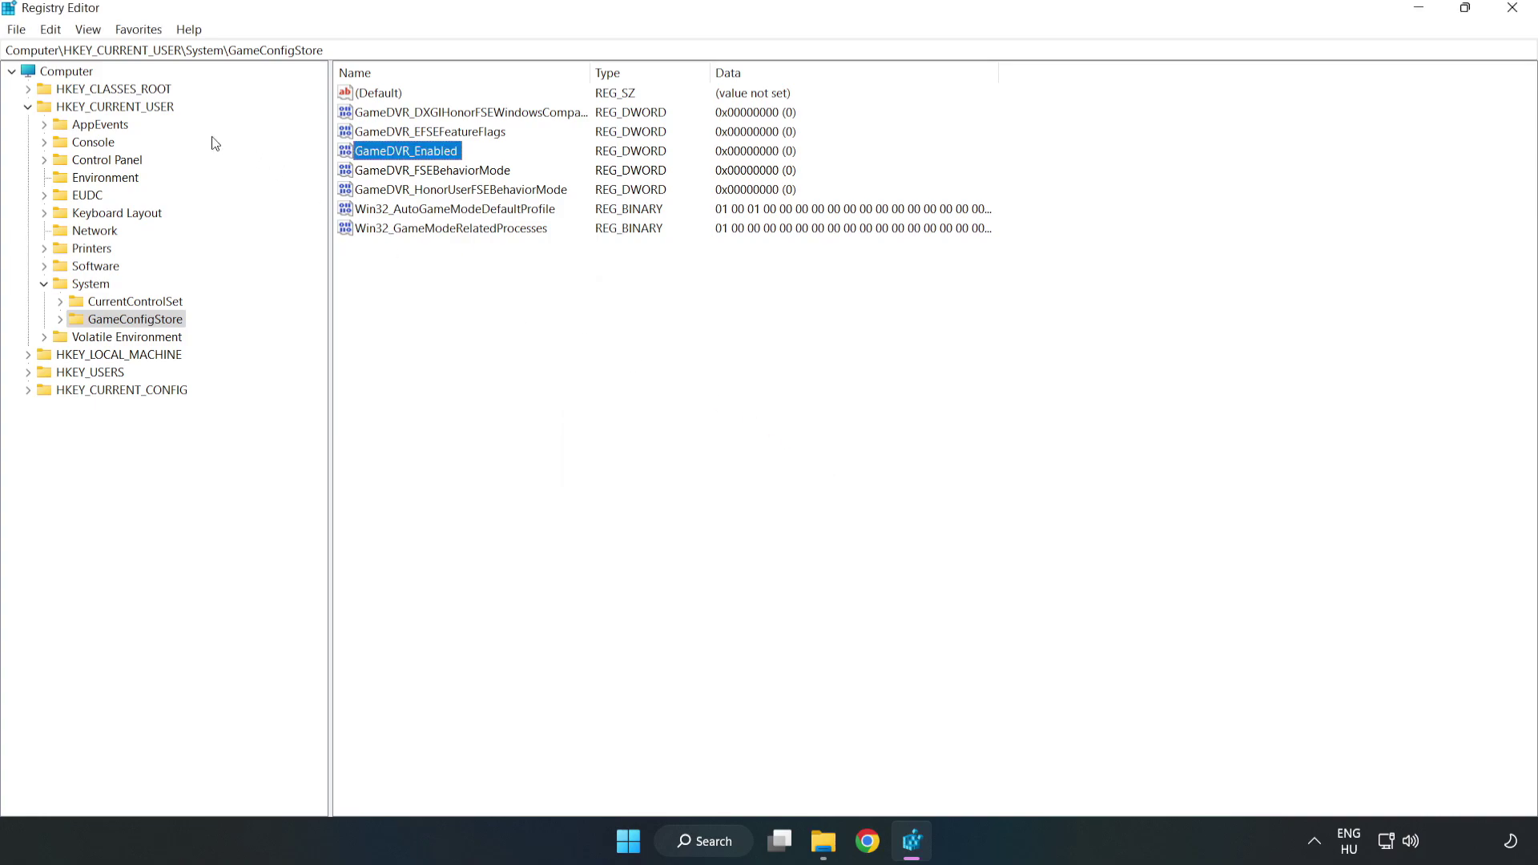
Collapse HKEY_CURRENT_USER and expand HKEY_LOCAL_MACHINE\SOFTWARE\Microsoft.
left_click(28, 109)
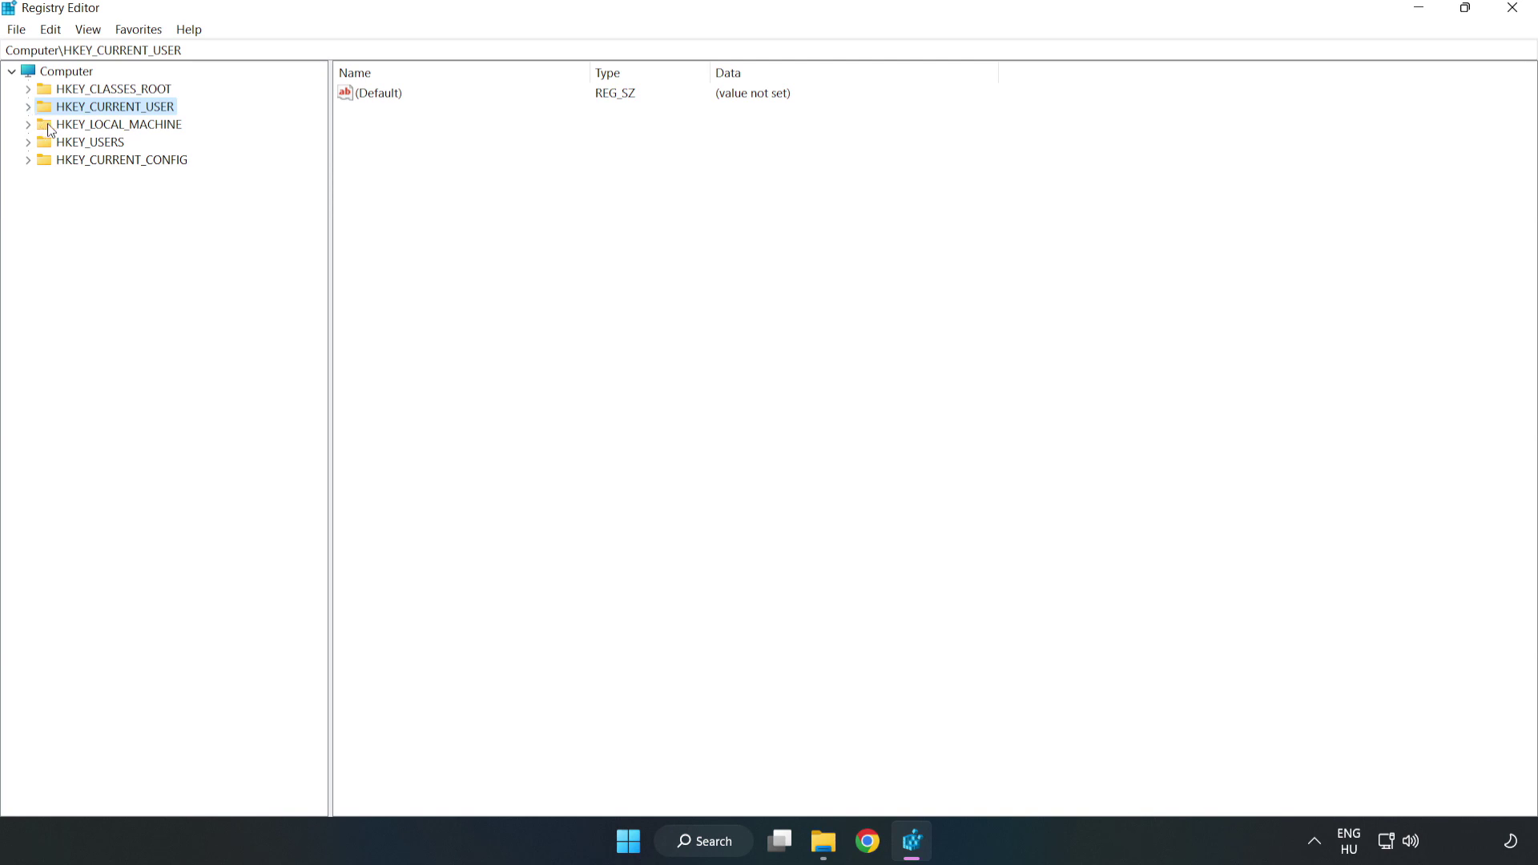
left_click(29, 124)
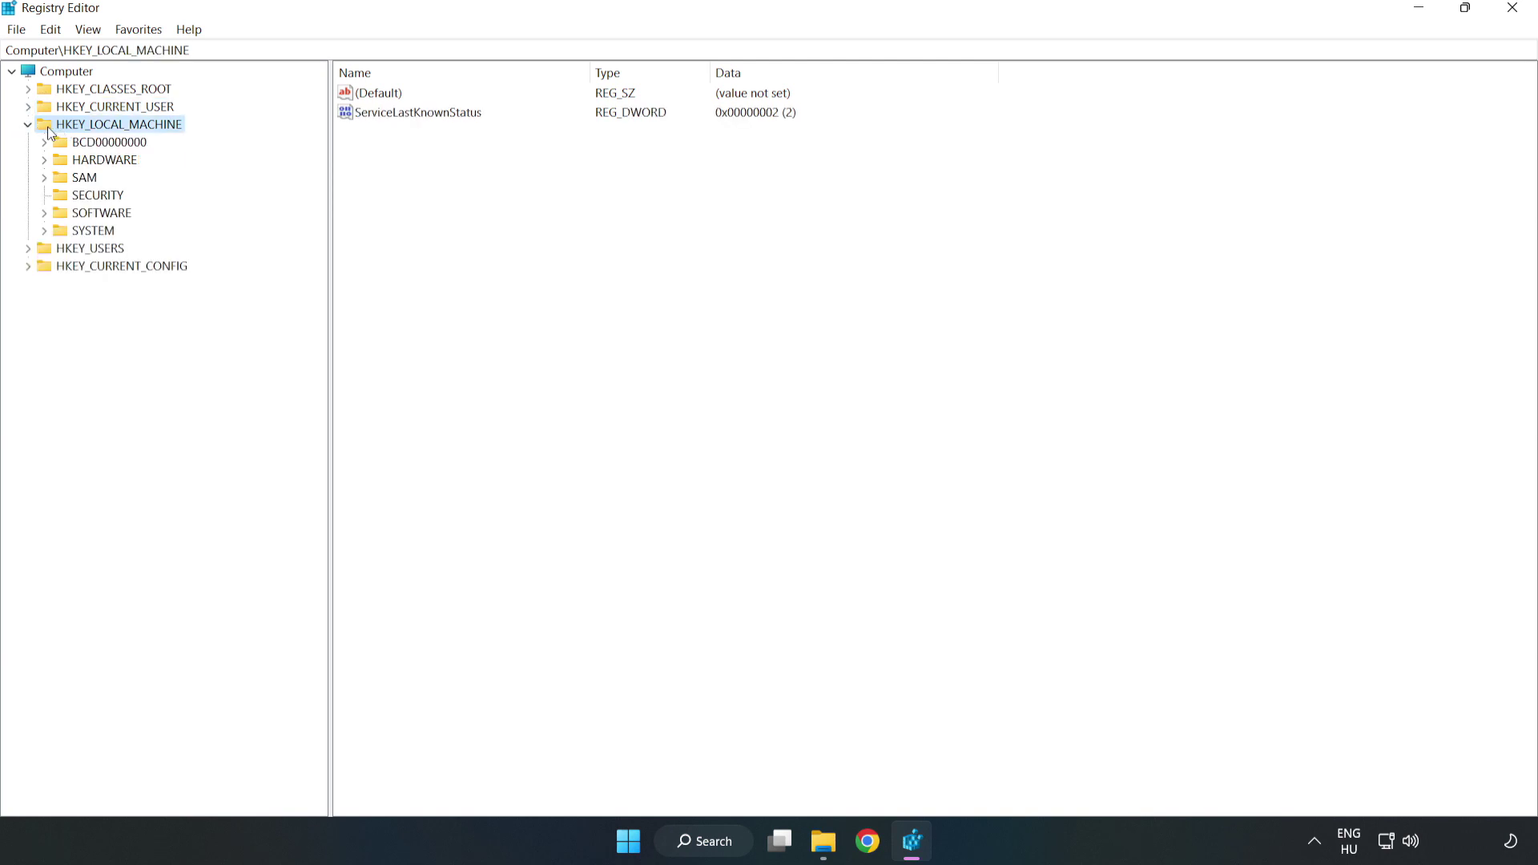
left_click(44, 213)
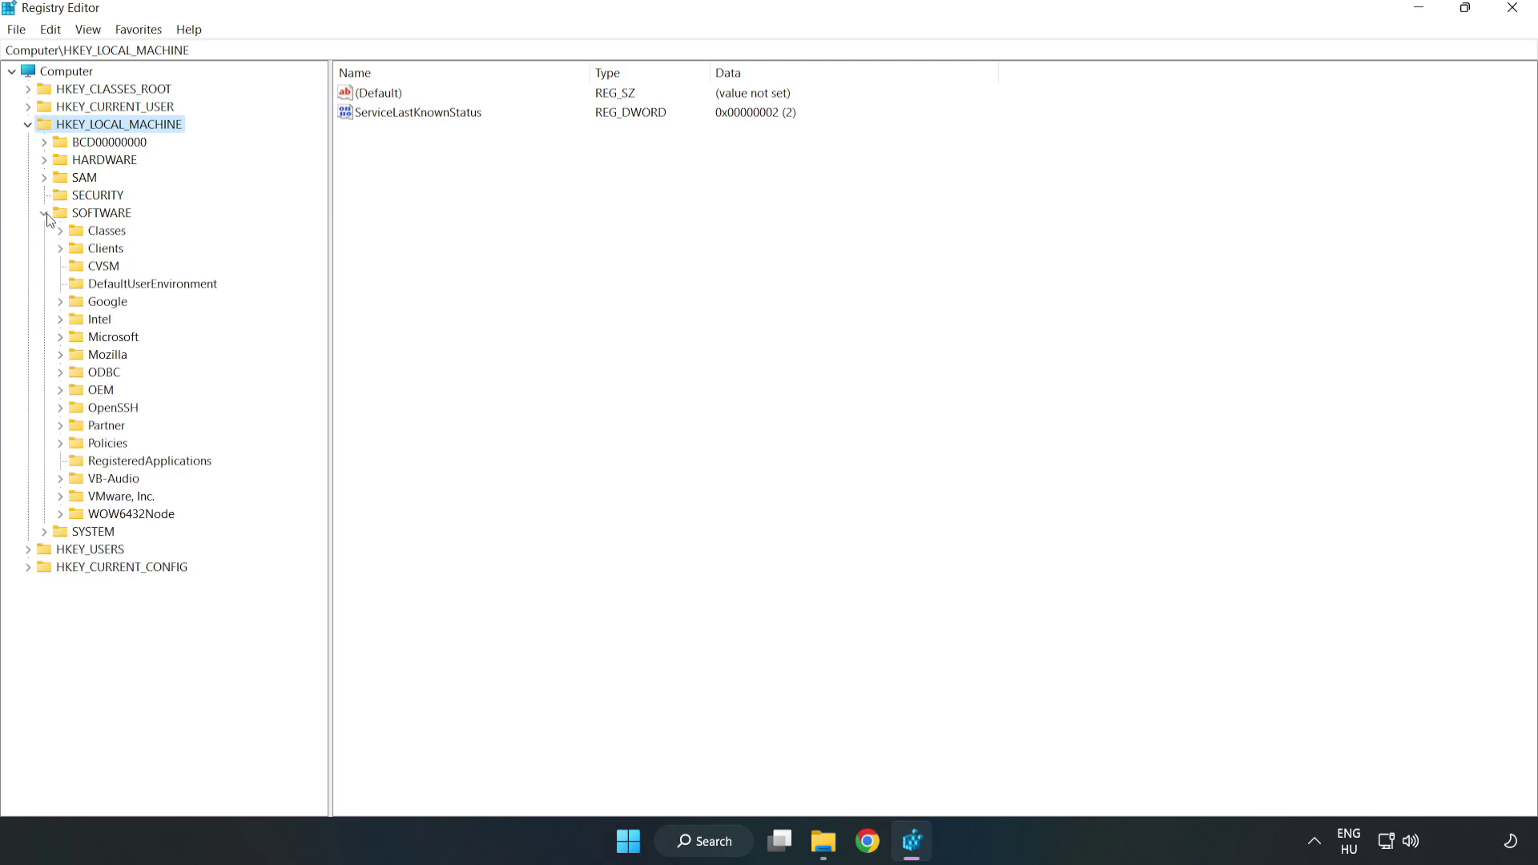
left_click(61, 339)
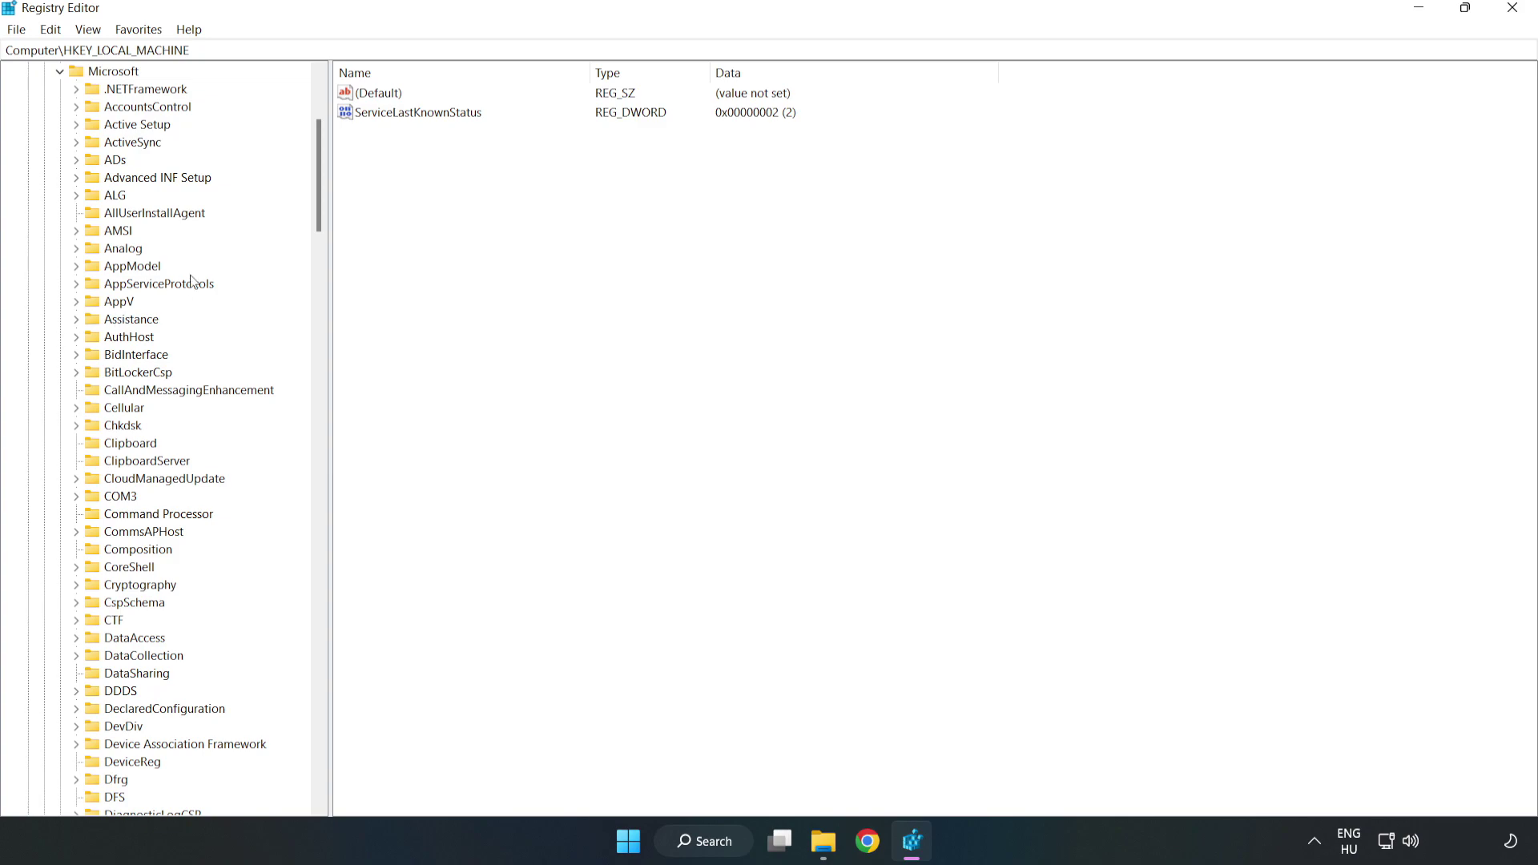
mouse_move(317, 205)
left_mouse_down()
mouse_move(352, 580)
mouse_move(339, 560)
left_mouse_up()
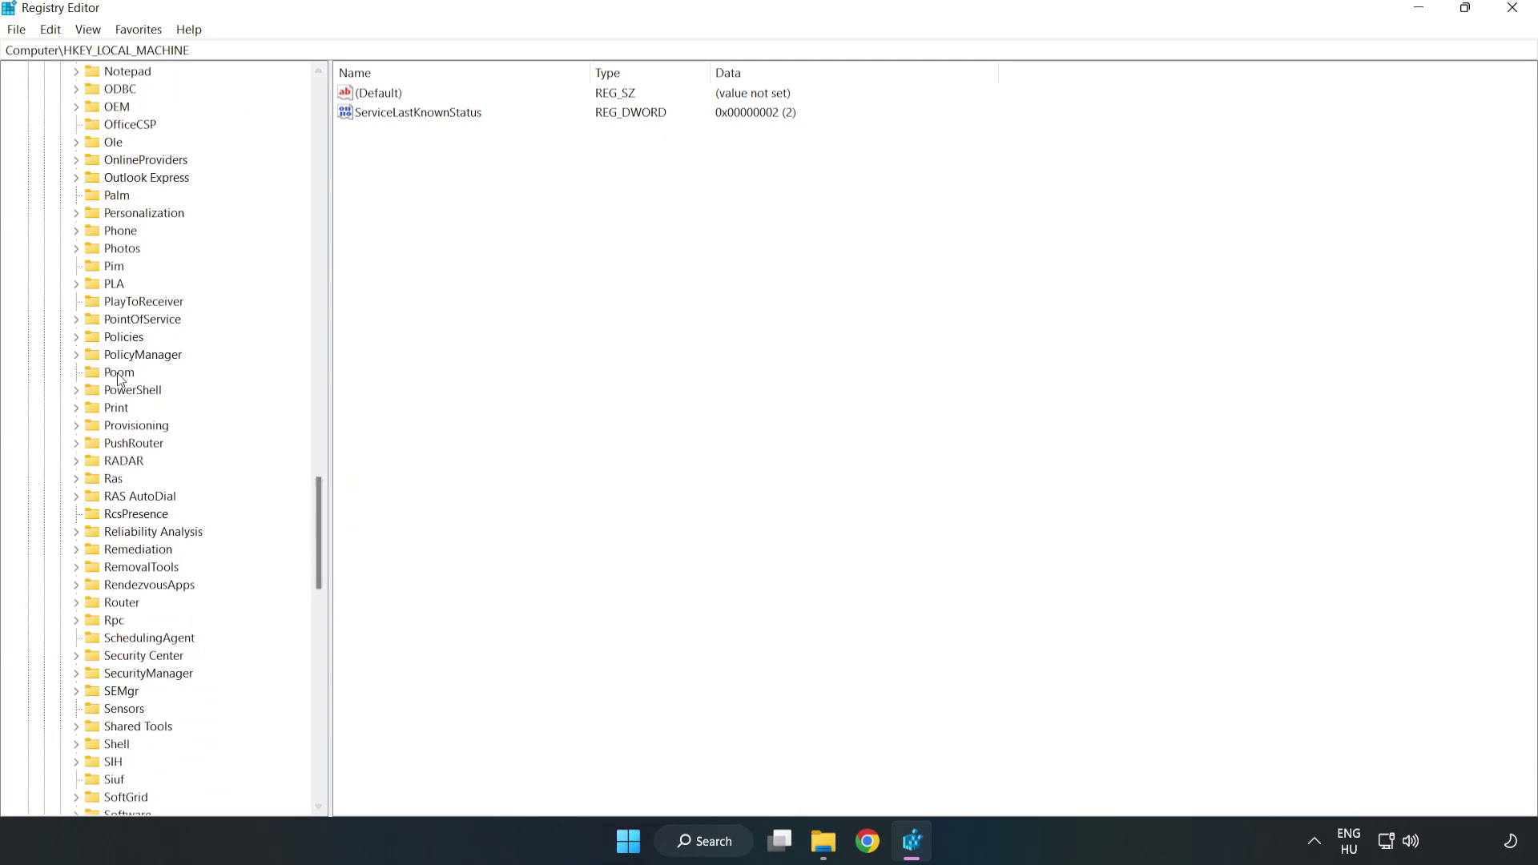
Open PolicyManager\default\ApplicationManagement\AllowGameDVR to show its values.
left_click(76, 355)
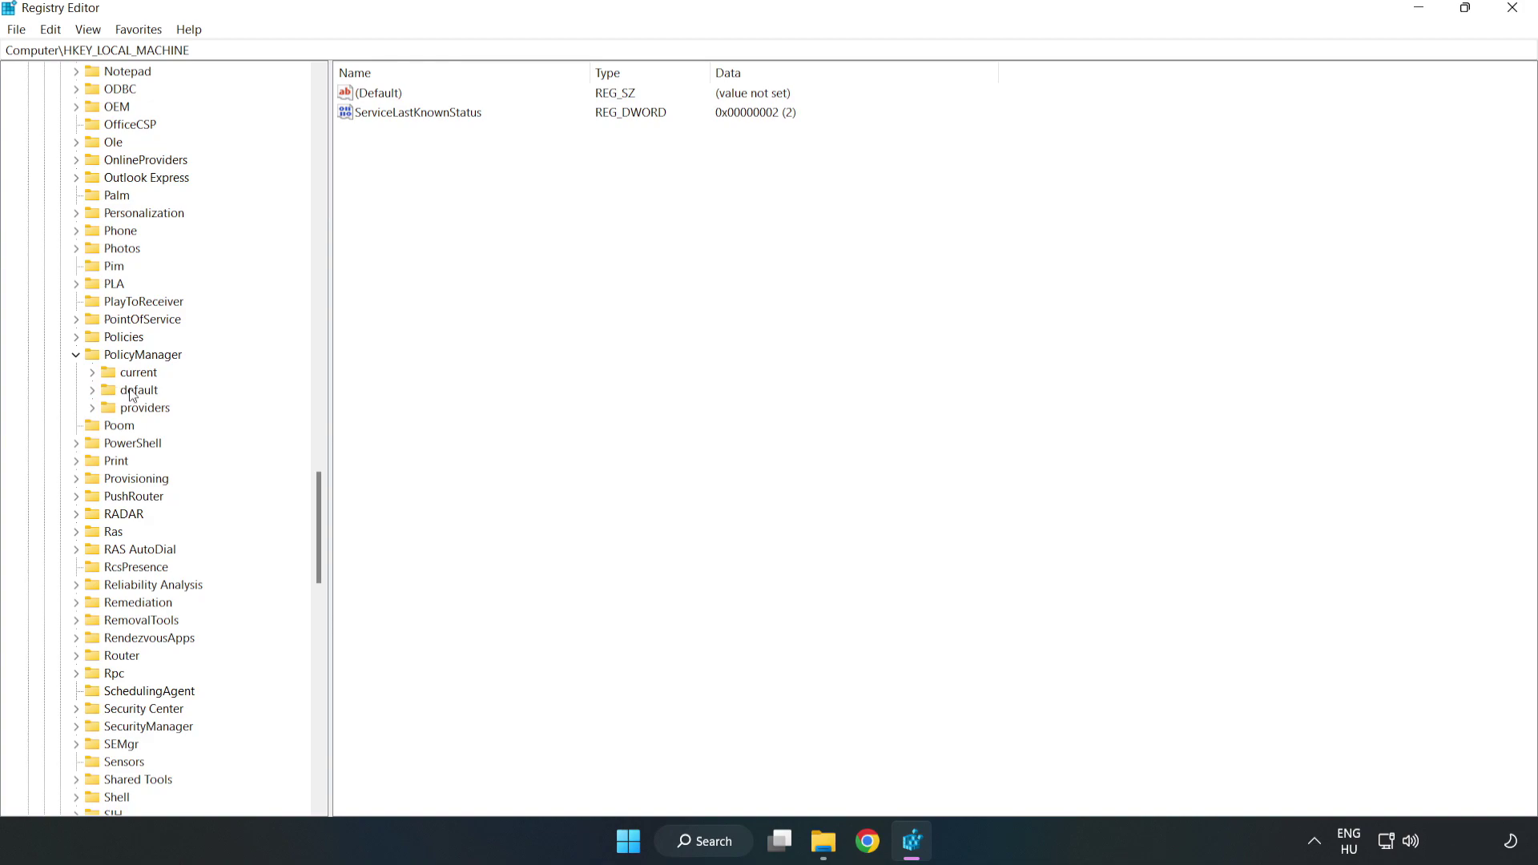
left_click(92, 390)
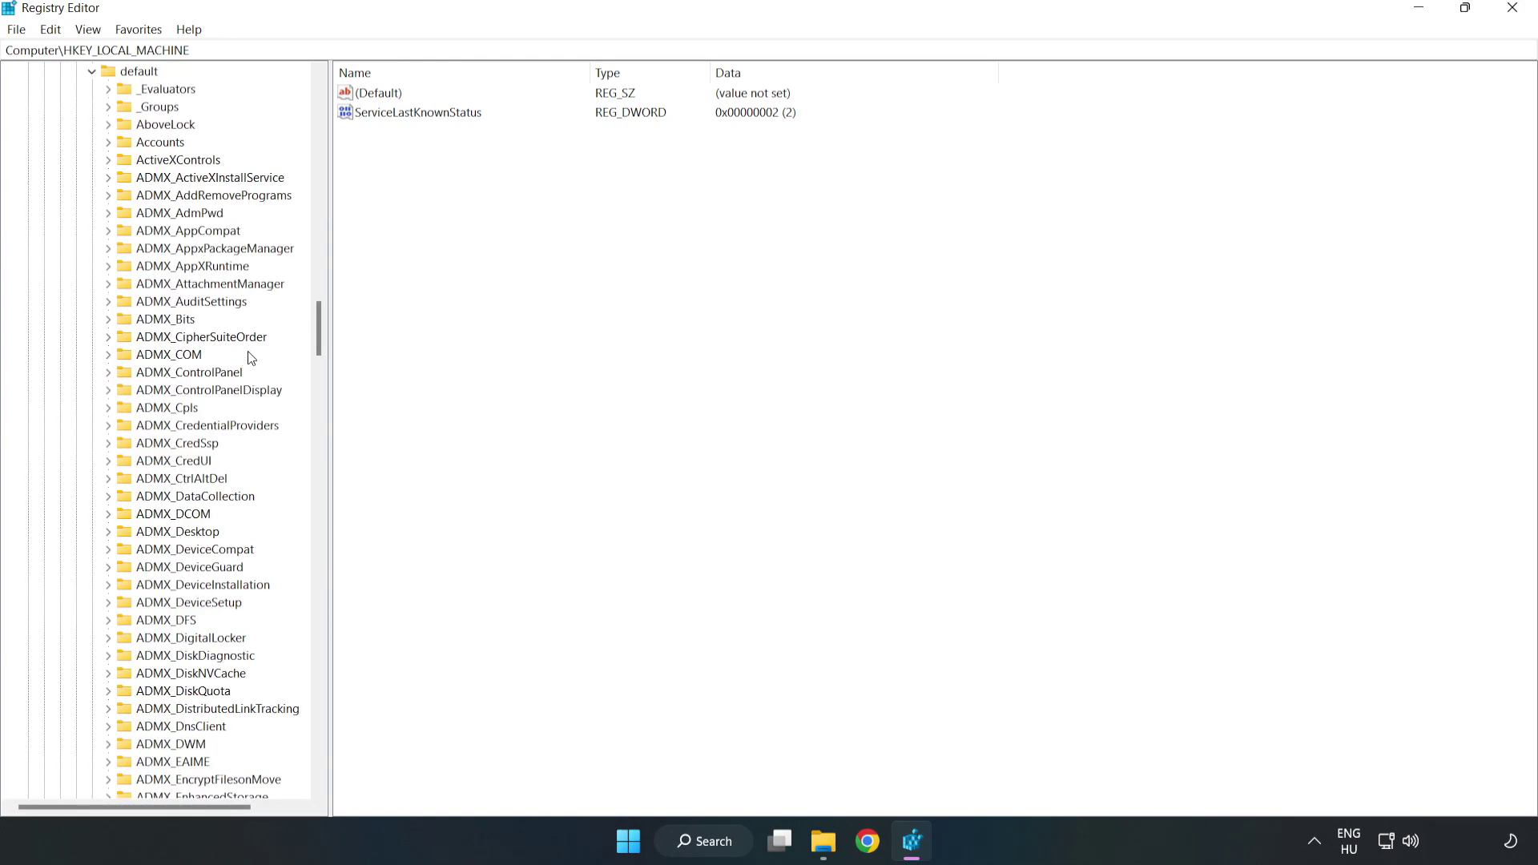
left_click_drag(319, 328, 314, 514)
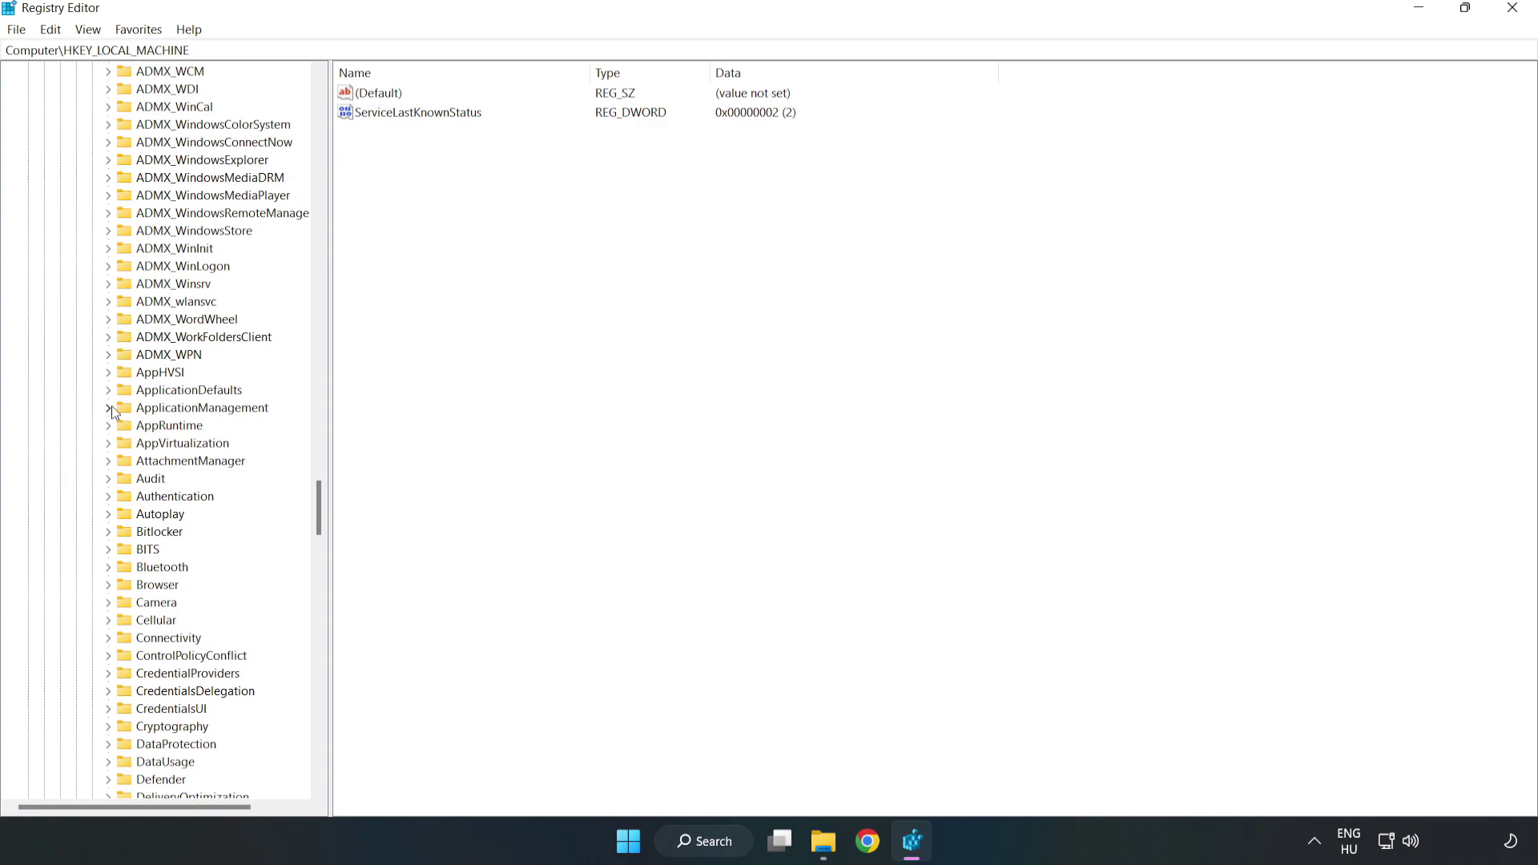
left_click(112, 406)
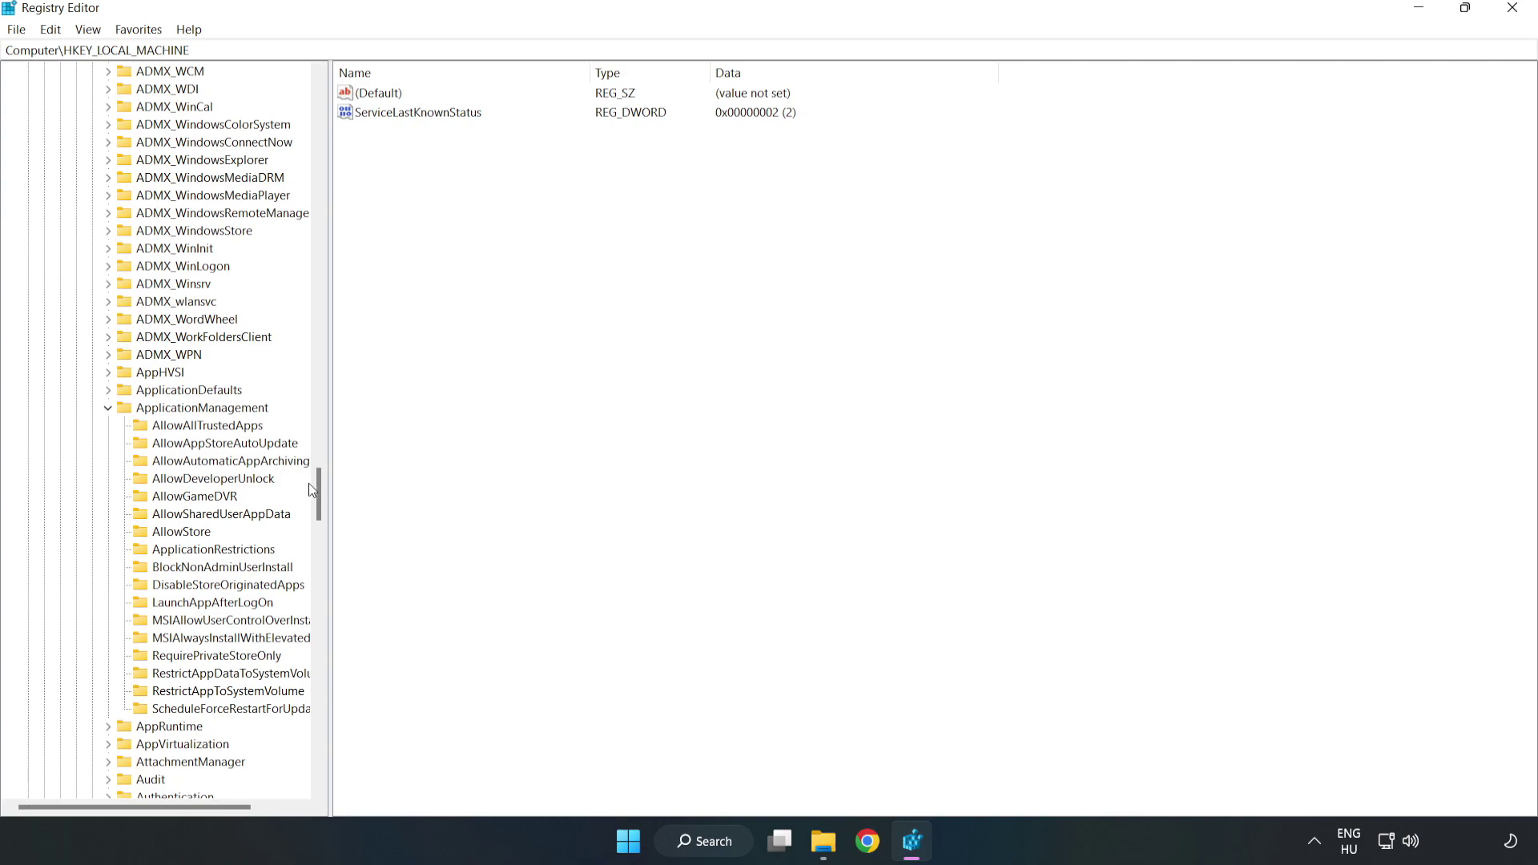
left_click(180, 498)
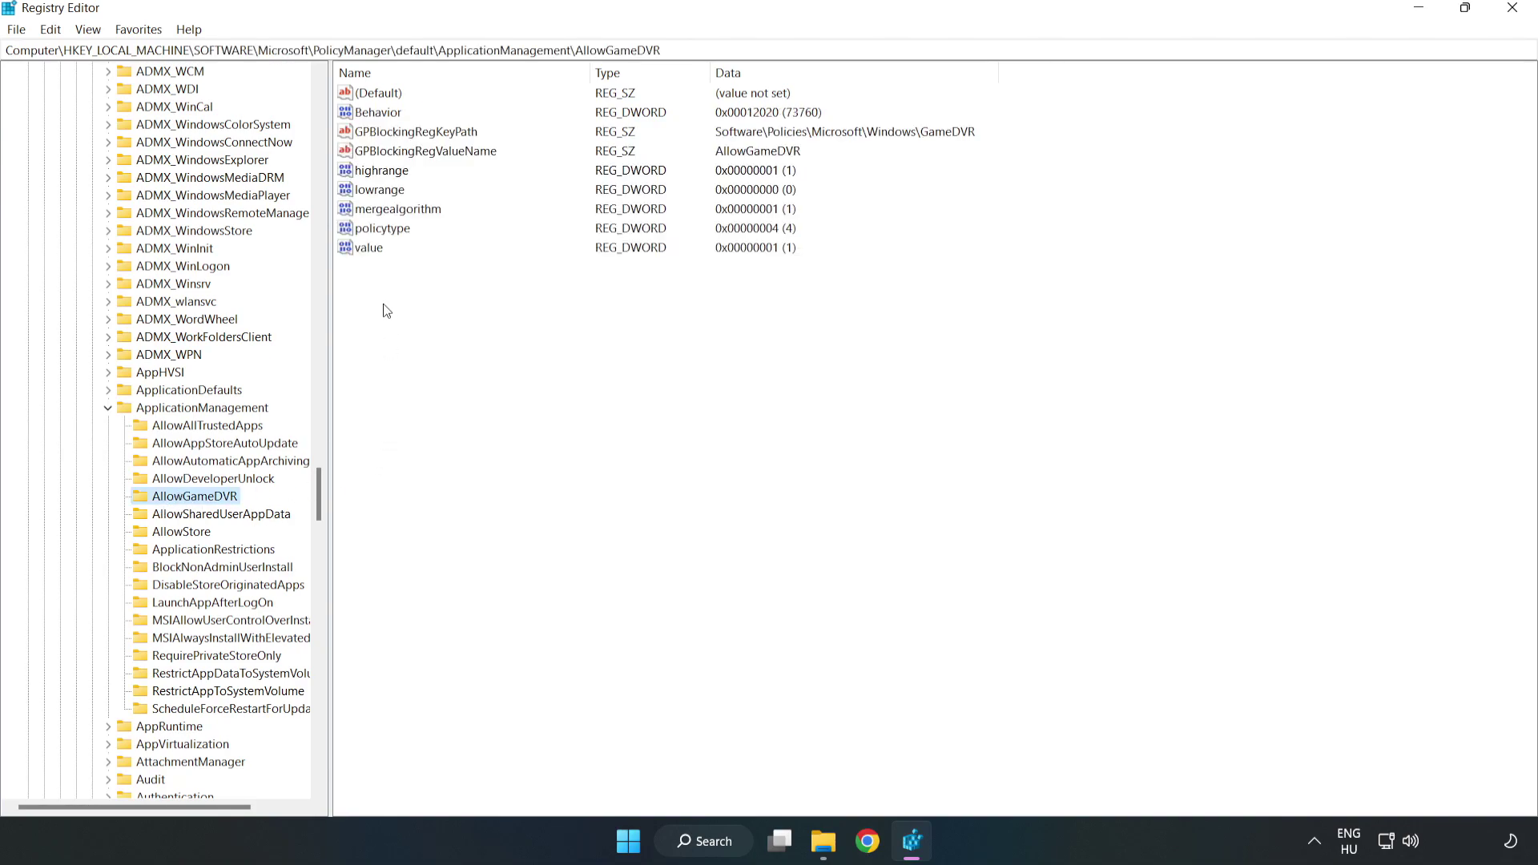
Set the AllowGameDVR 'value' DWORD data from 1 to 0.
left_click(360, 250)
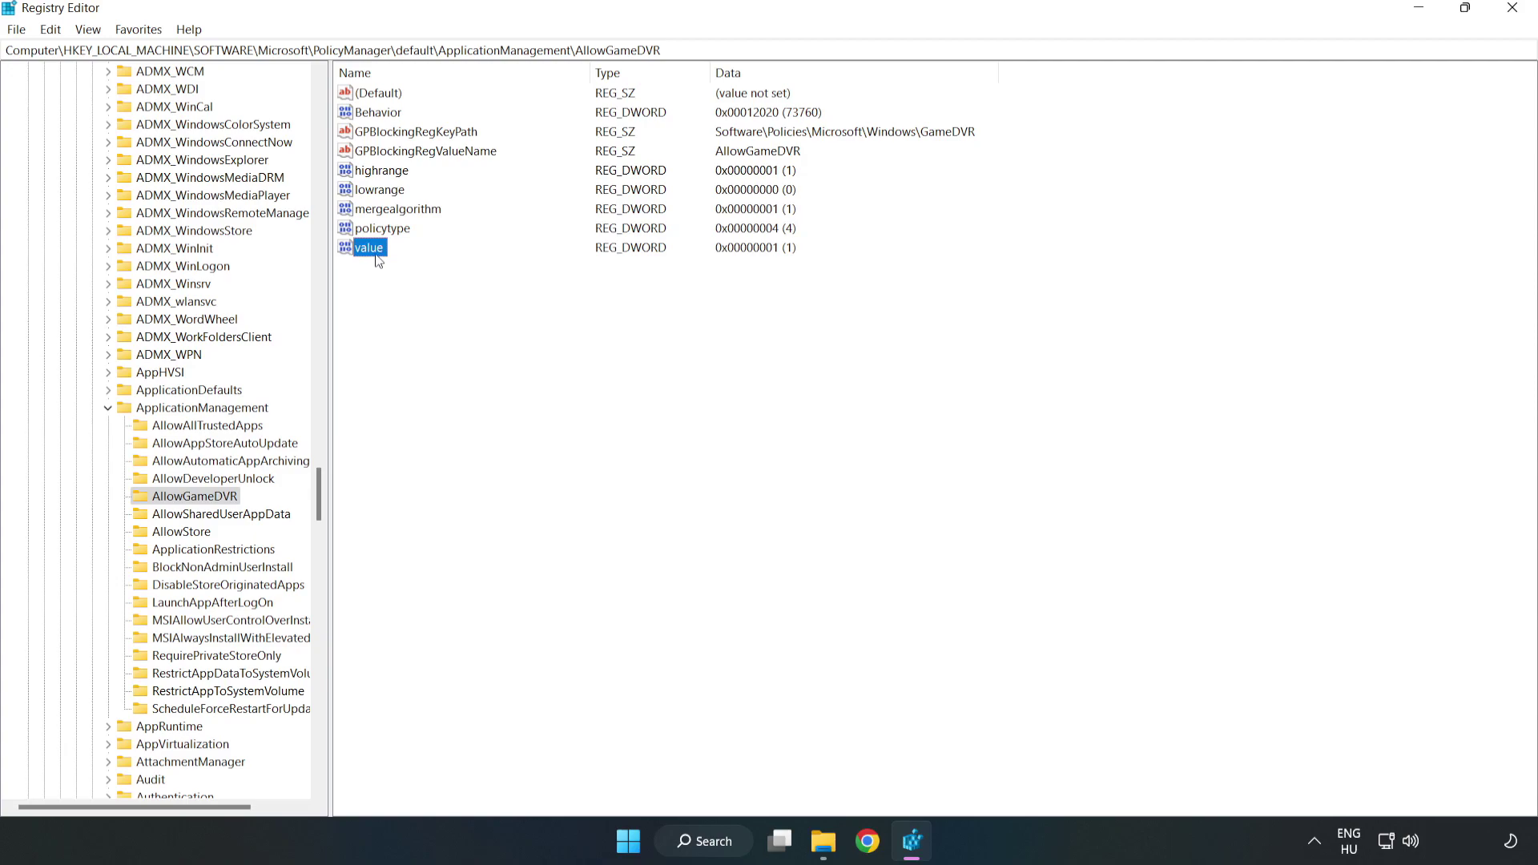
right_click(377, 255)
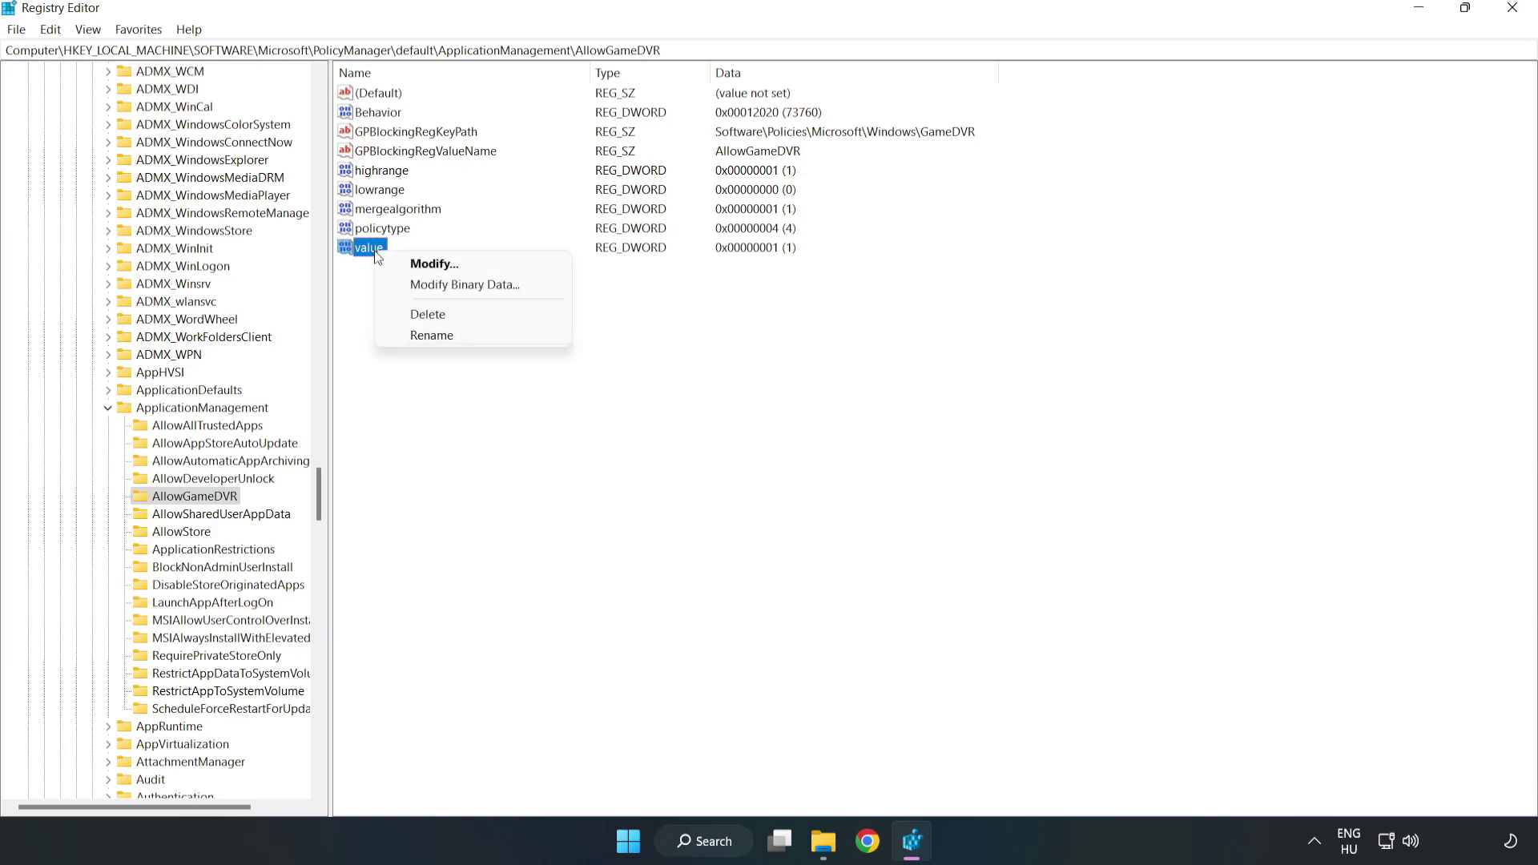
left_click(442, 269)
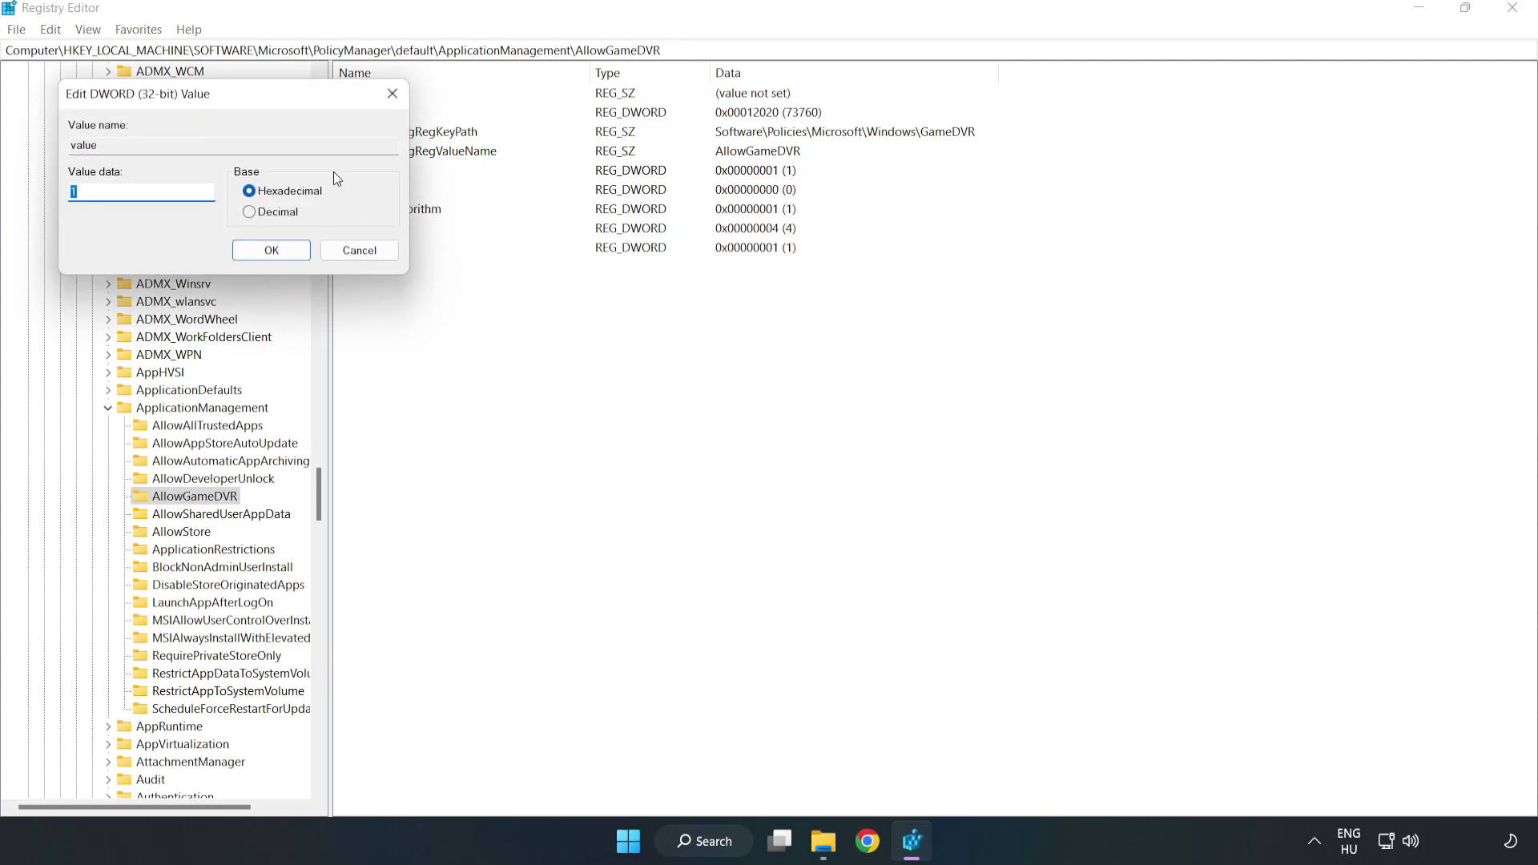
left_click_drag(283, 100, 783, 319)
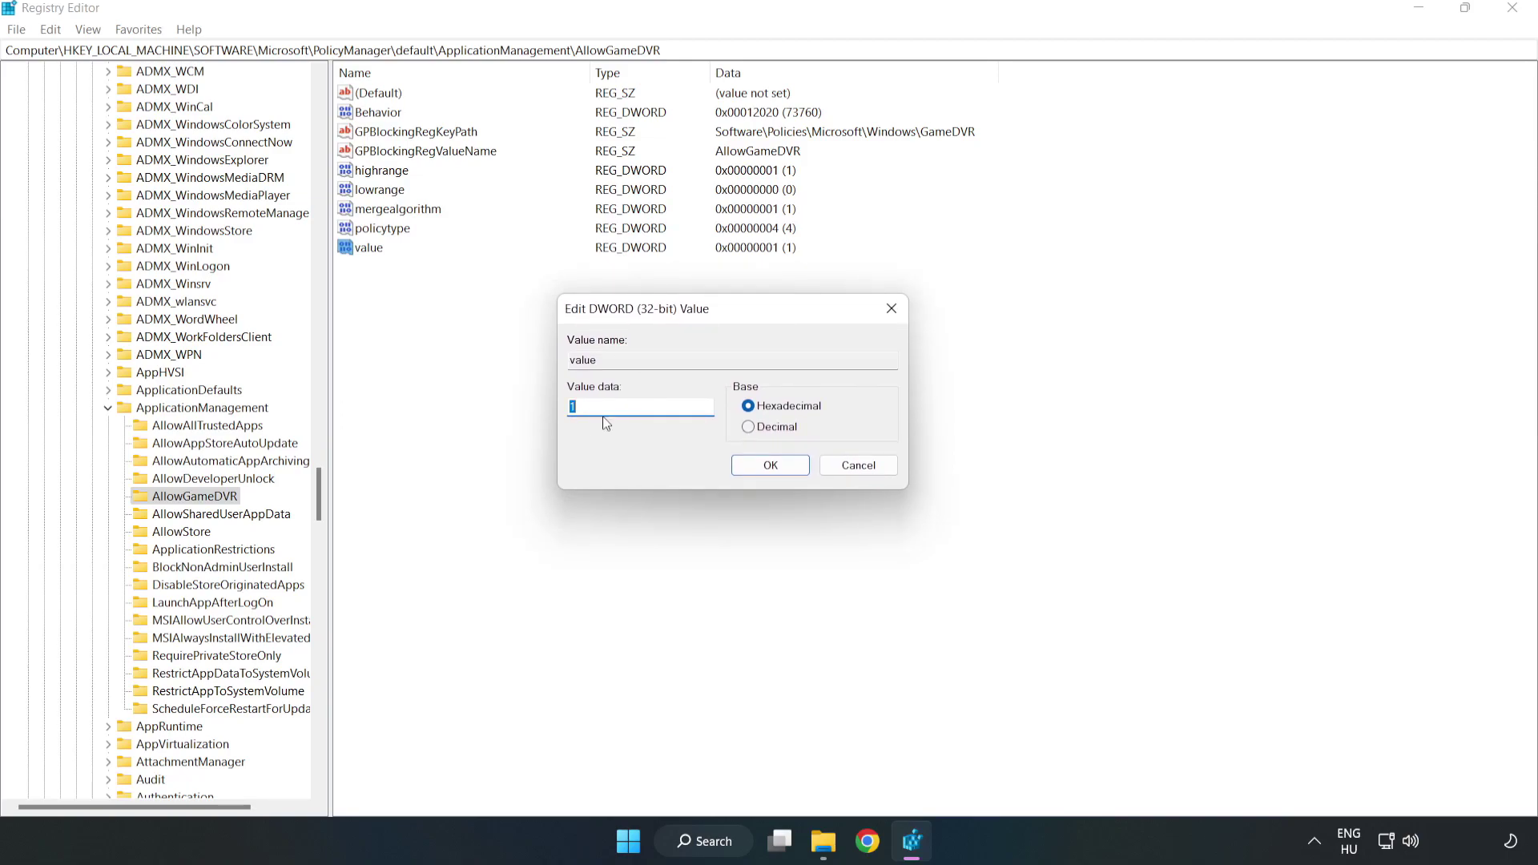
type("0")
left_click(750, 468)
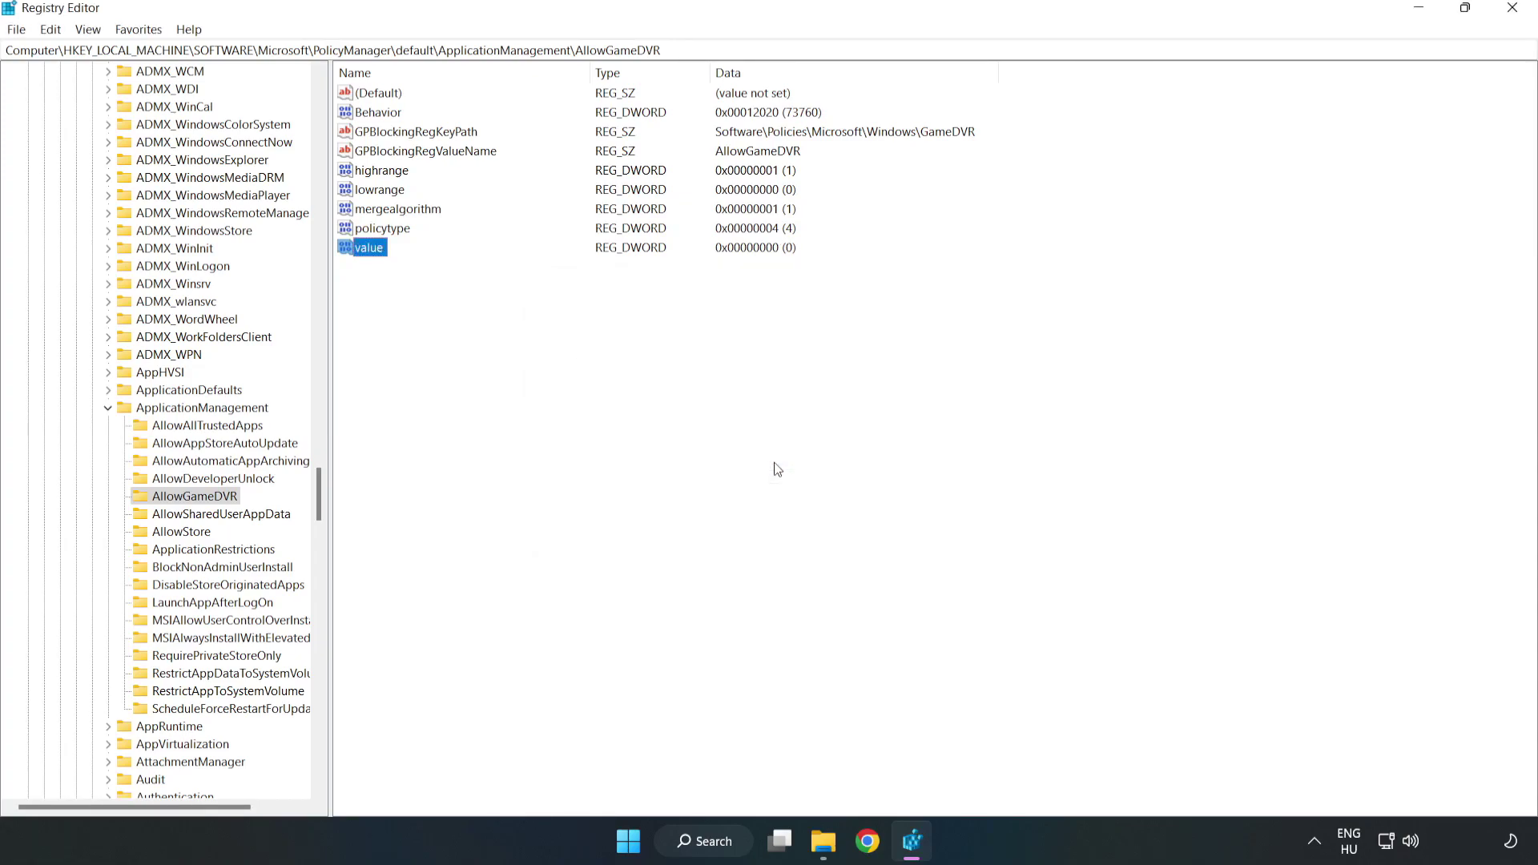
Close Registry Editor and download dxwebsetup.exe from the DirectX End-User Runtime page in Chrome.
left_click(1512, 10)
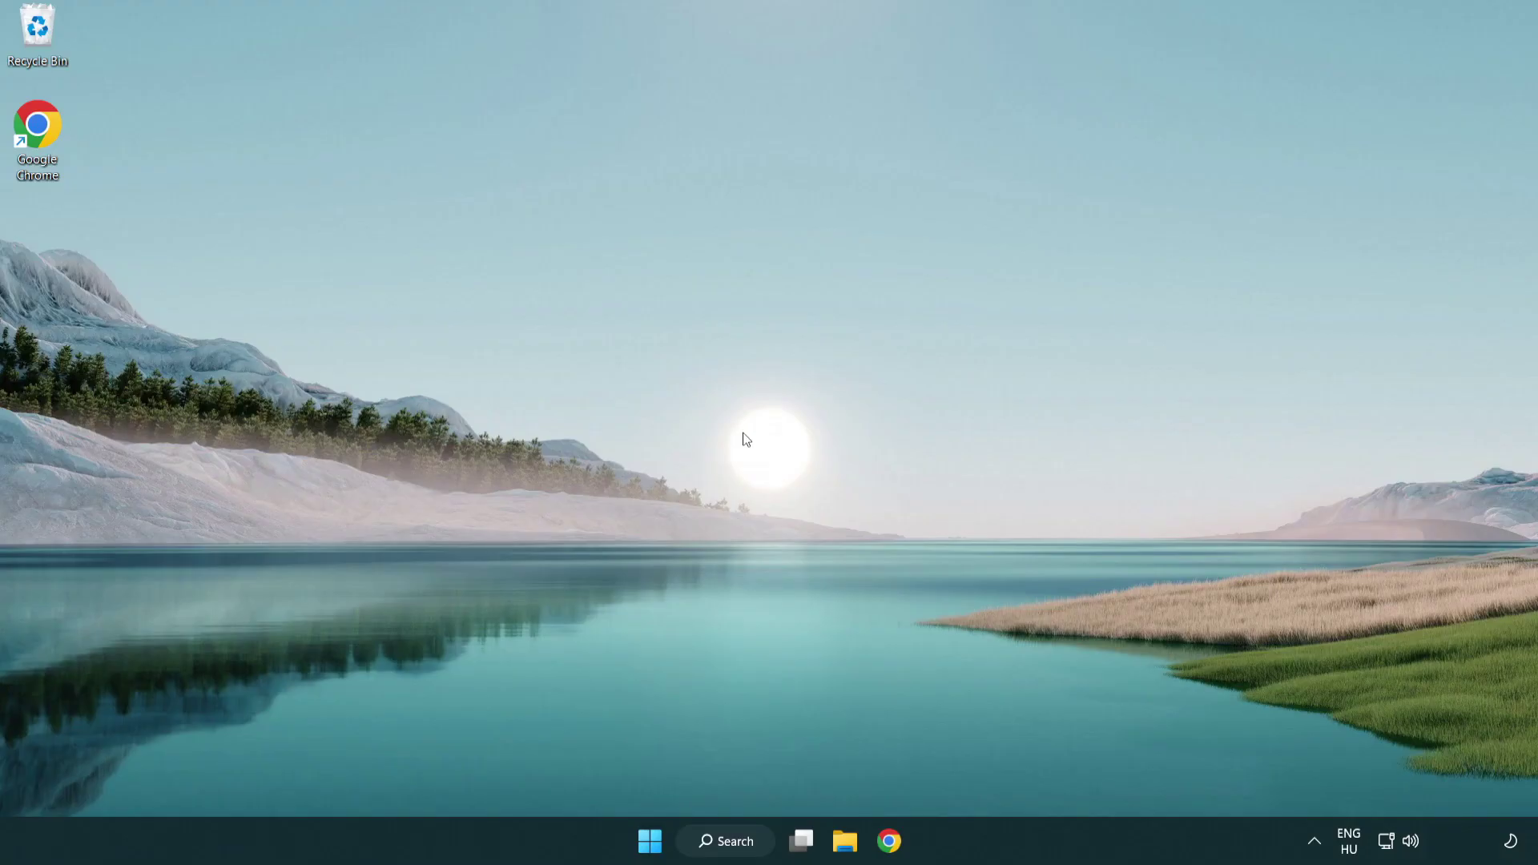
left_click(893, 847)
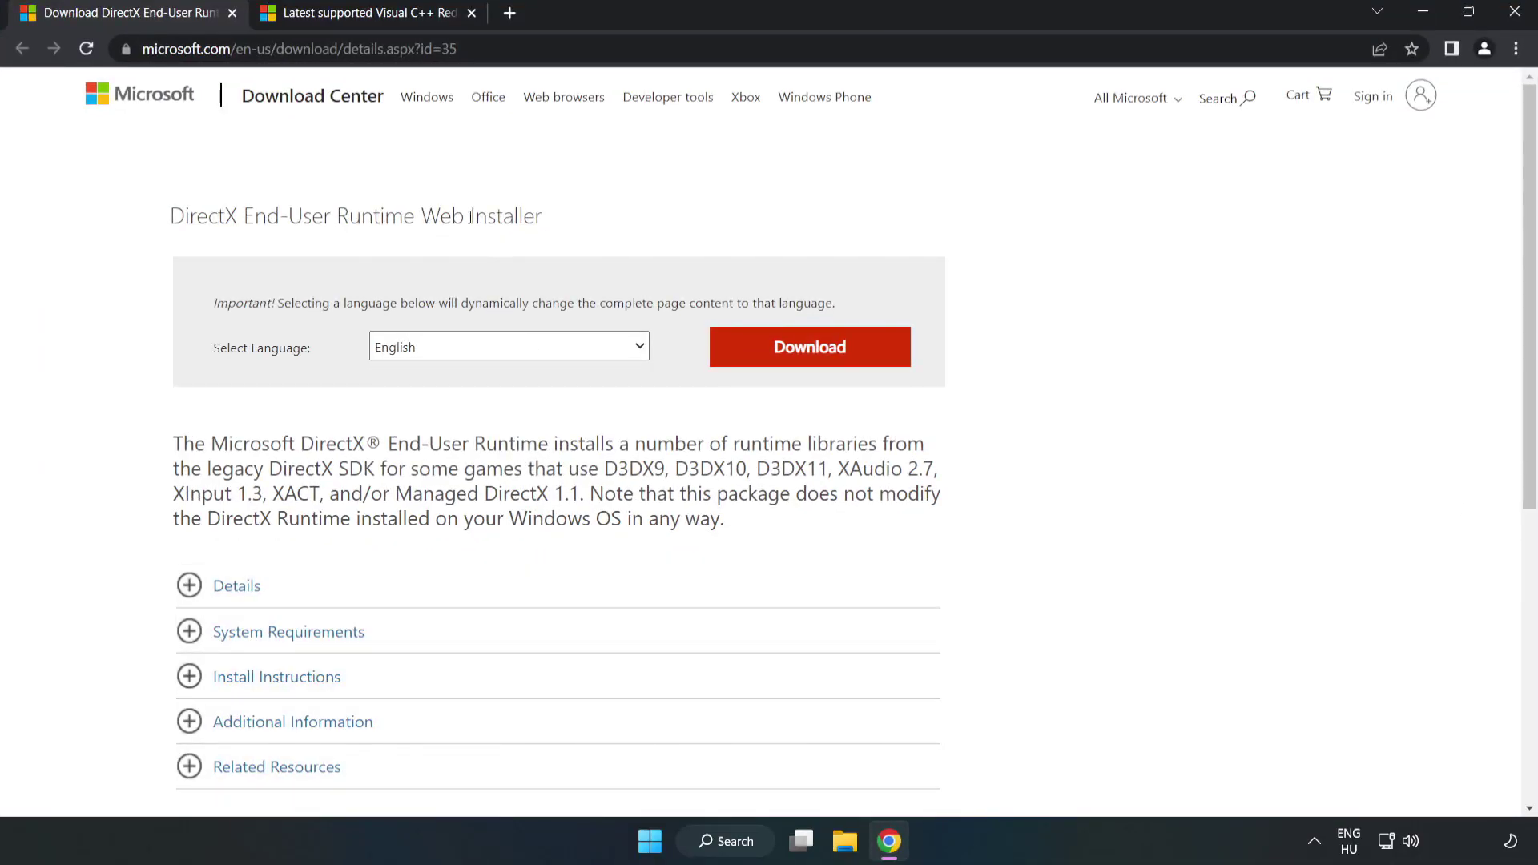
left_click_drag(458, 49, 205, 49)
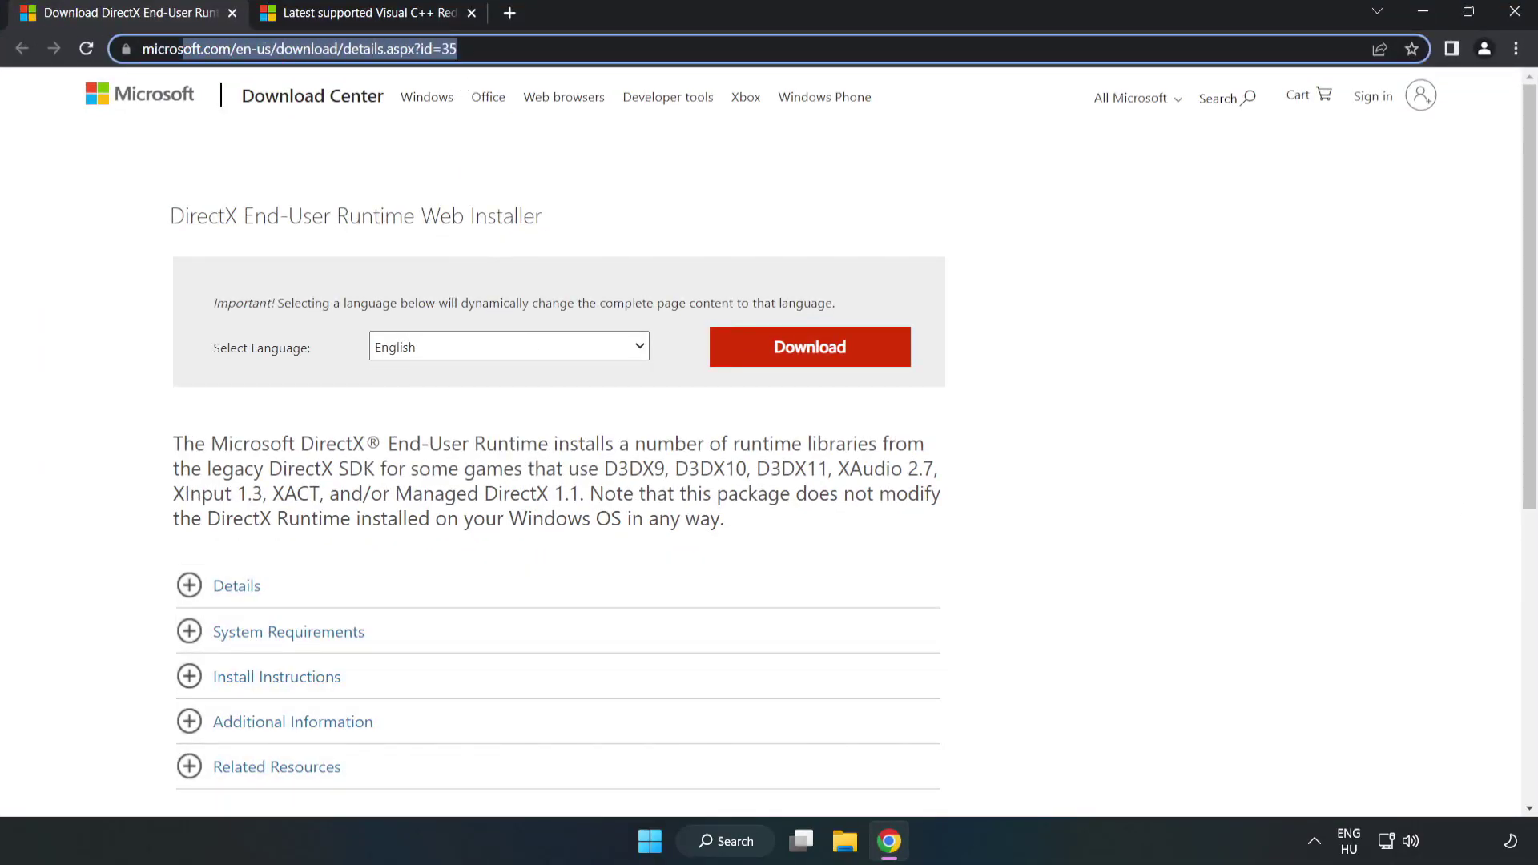
left_click(622, 189)
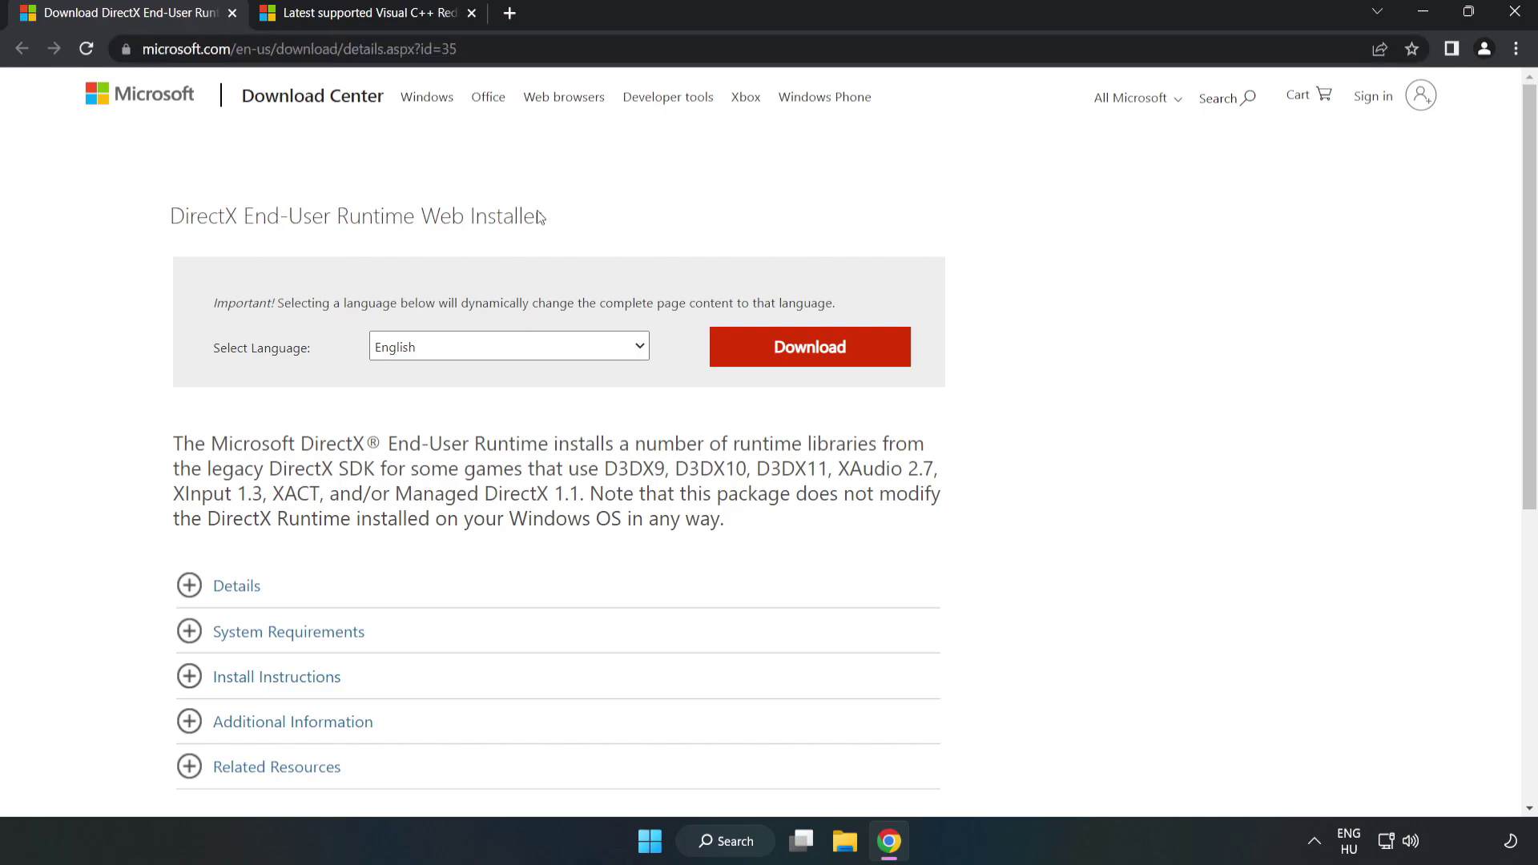
left_click(818, 365)
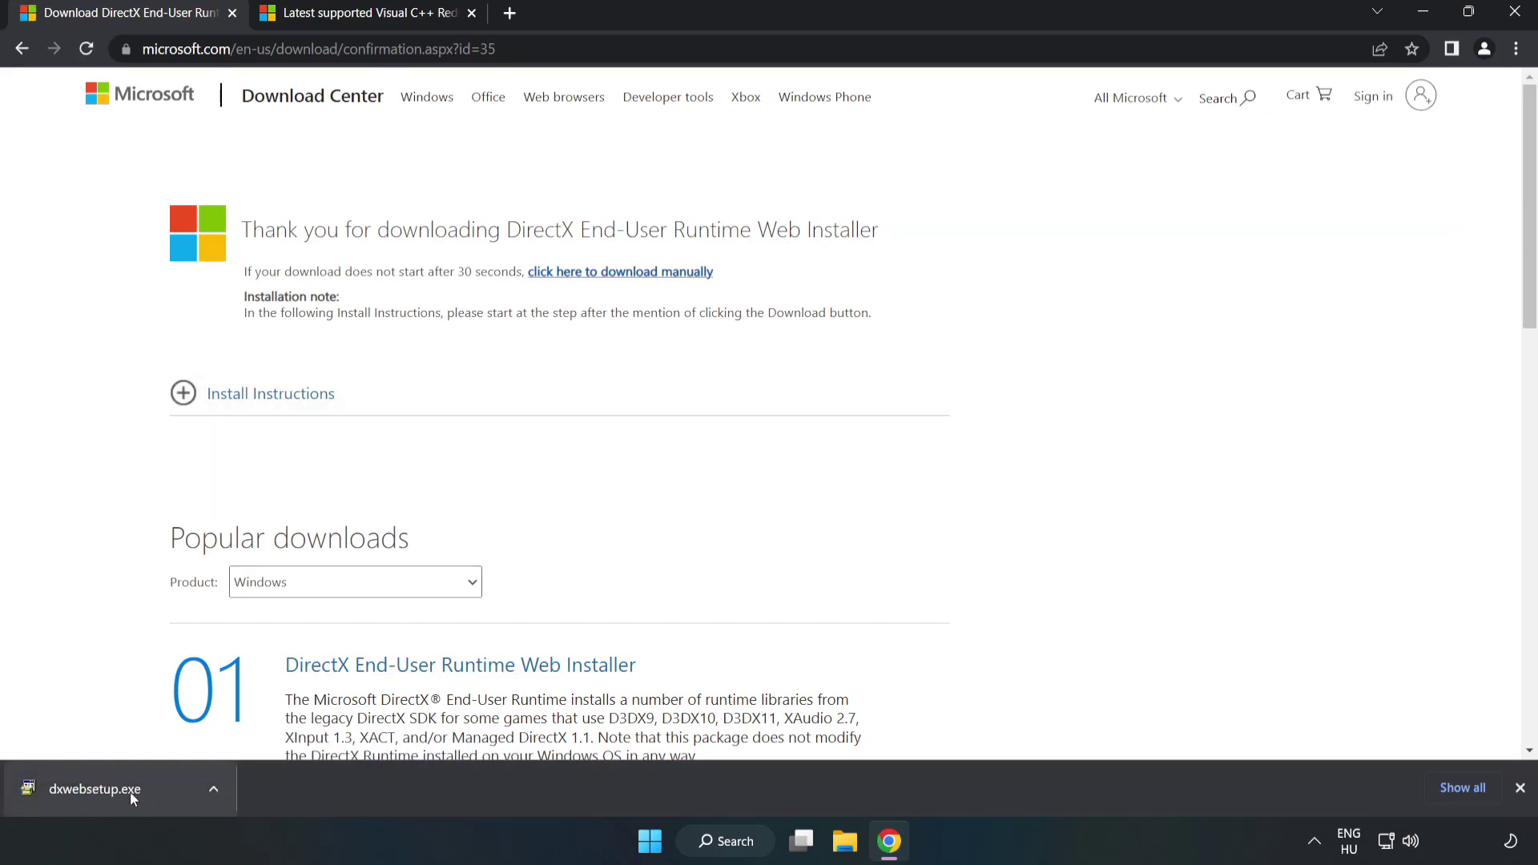
Run dxwebsetup.exe, accept the license, untick the Bing Bar, and finish setup.
left_click(155, 792)
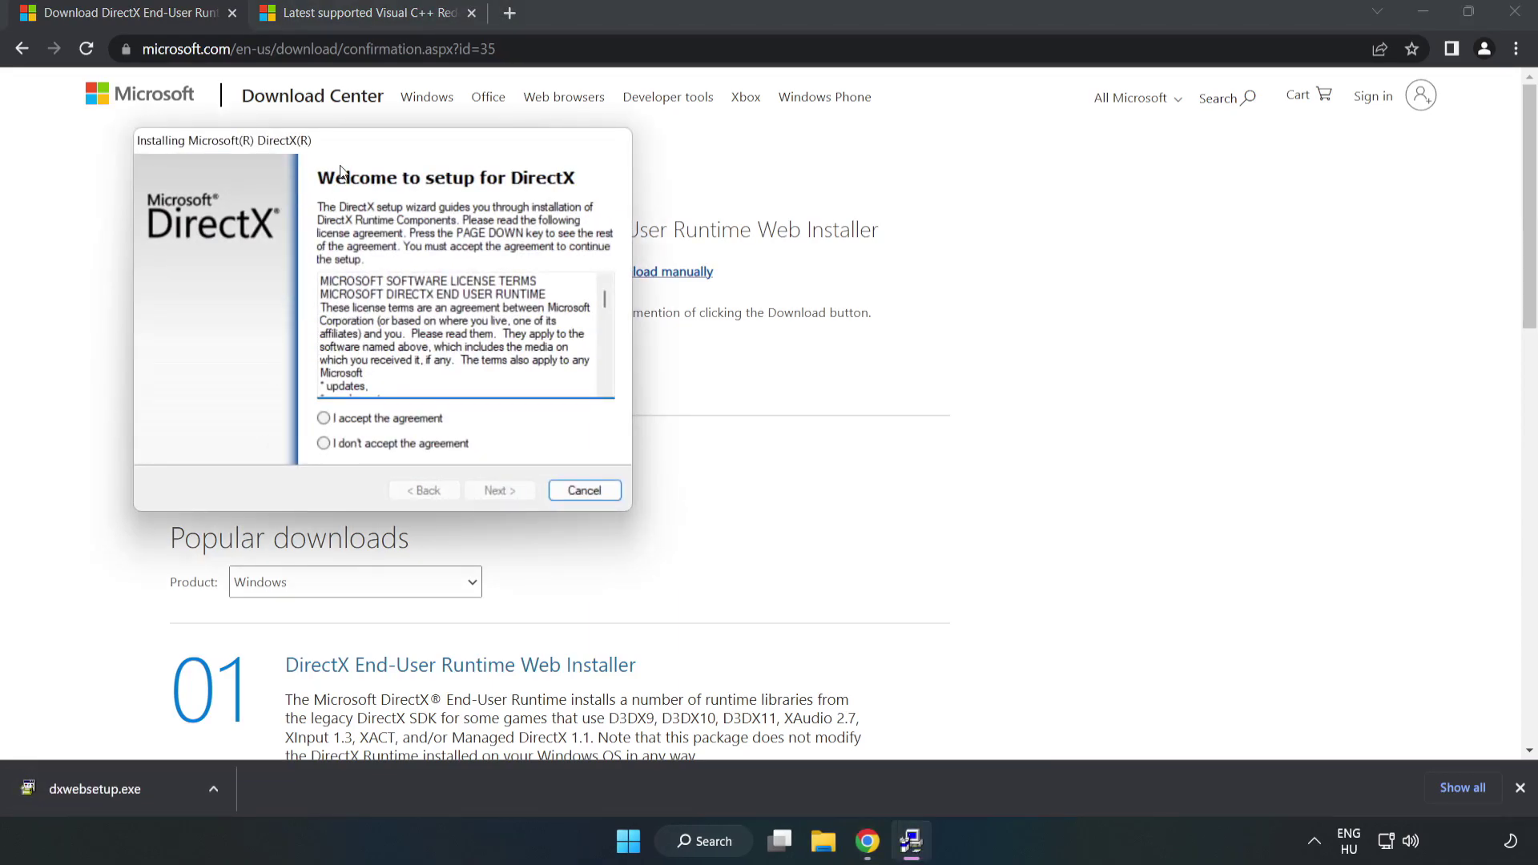
left_click_drag(341, 165, 725, 238)
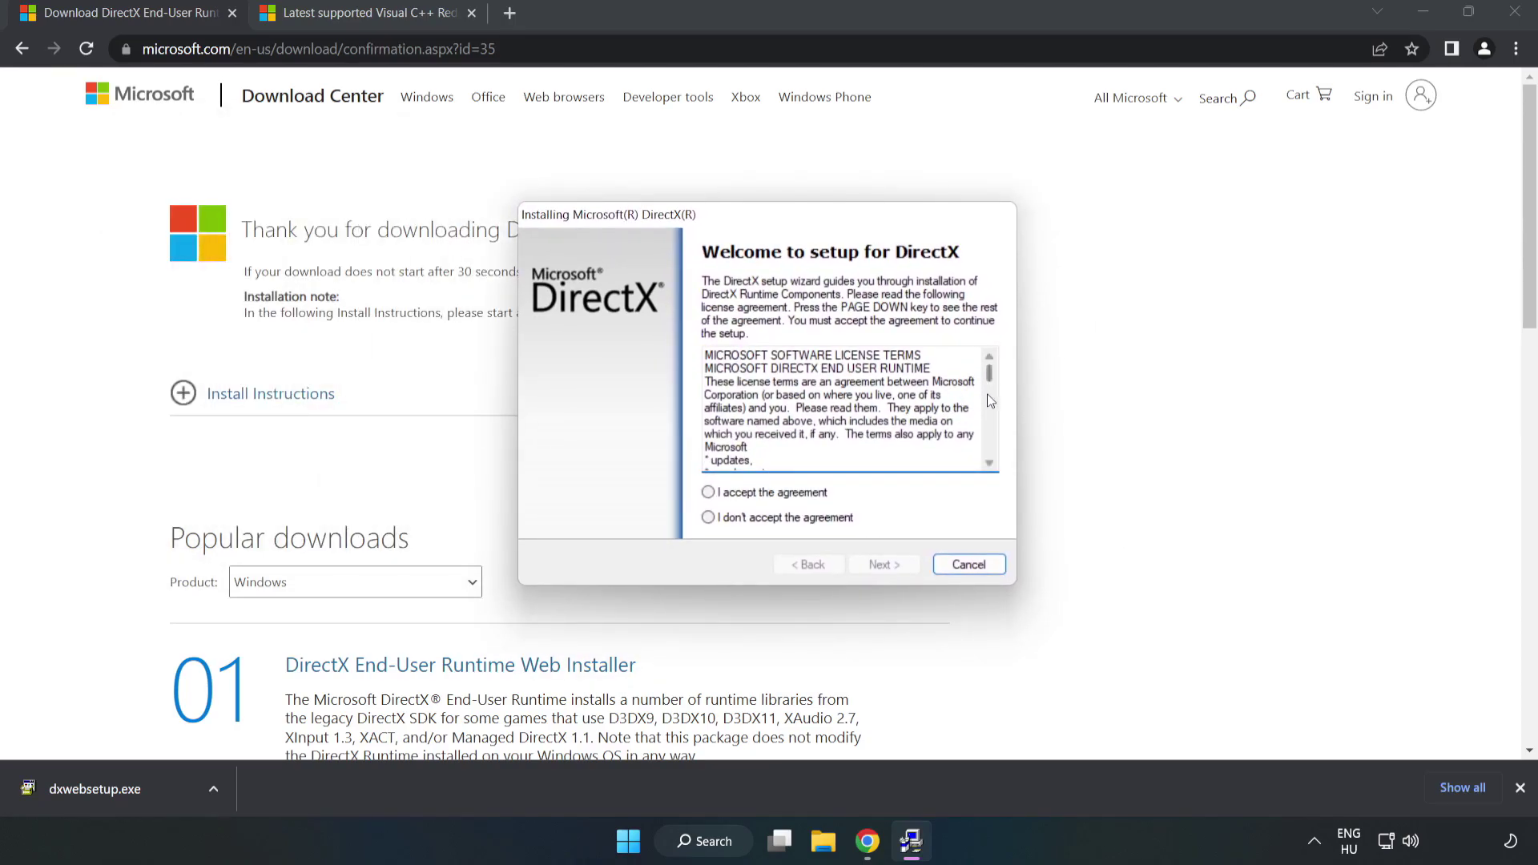
scroll(990, 375, "down", 5)
scroll(990, 375, "down", 10)
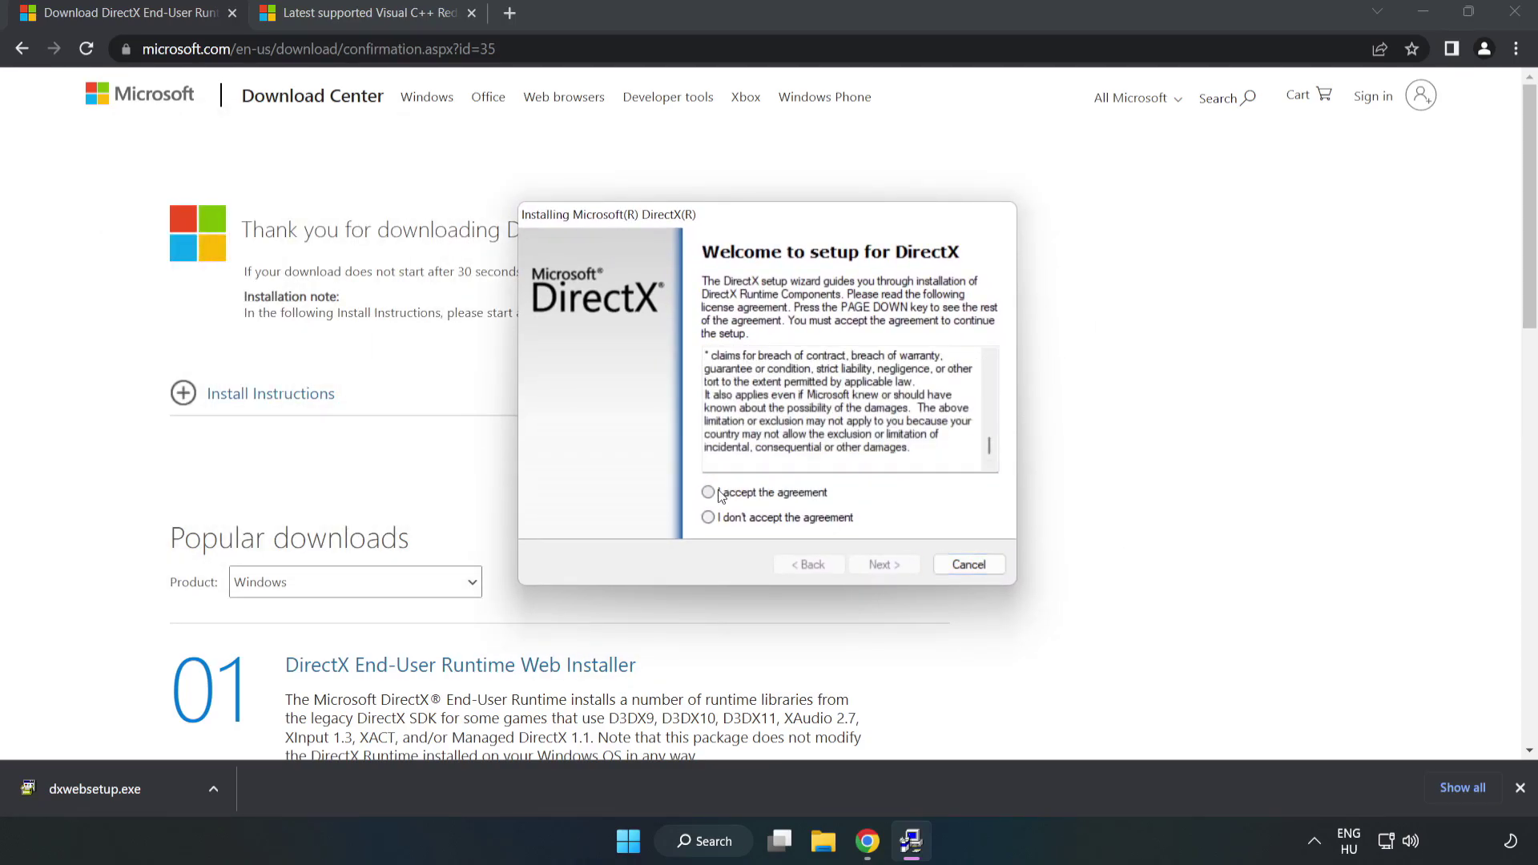
left_click(719, 493)
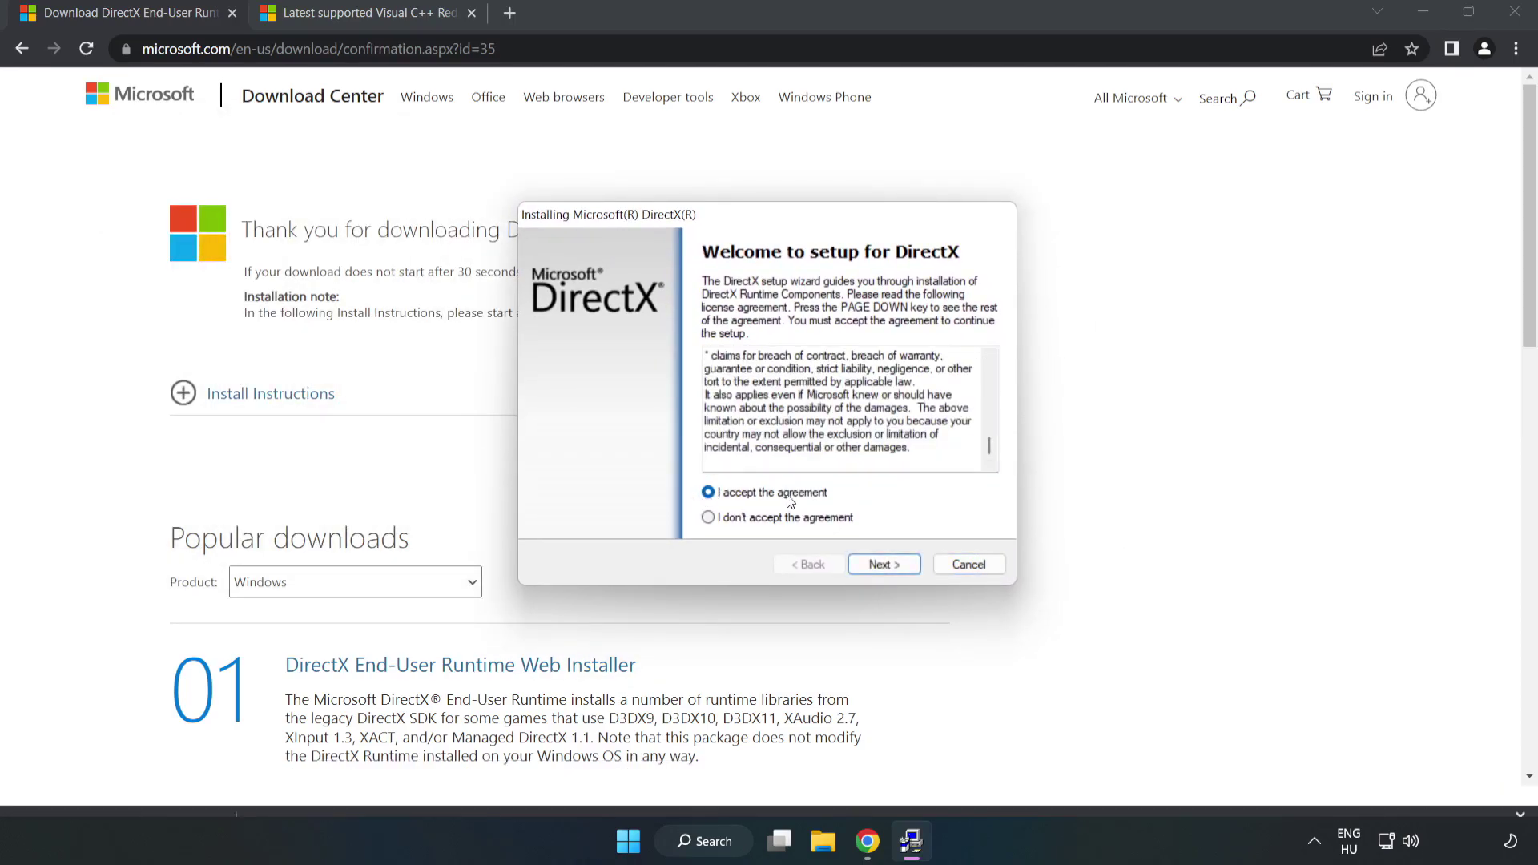
left_click(891, 565)
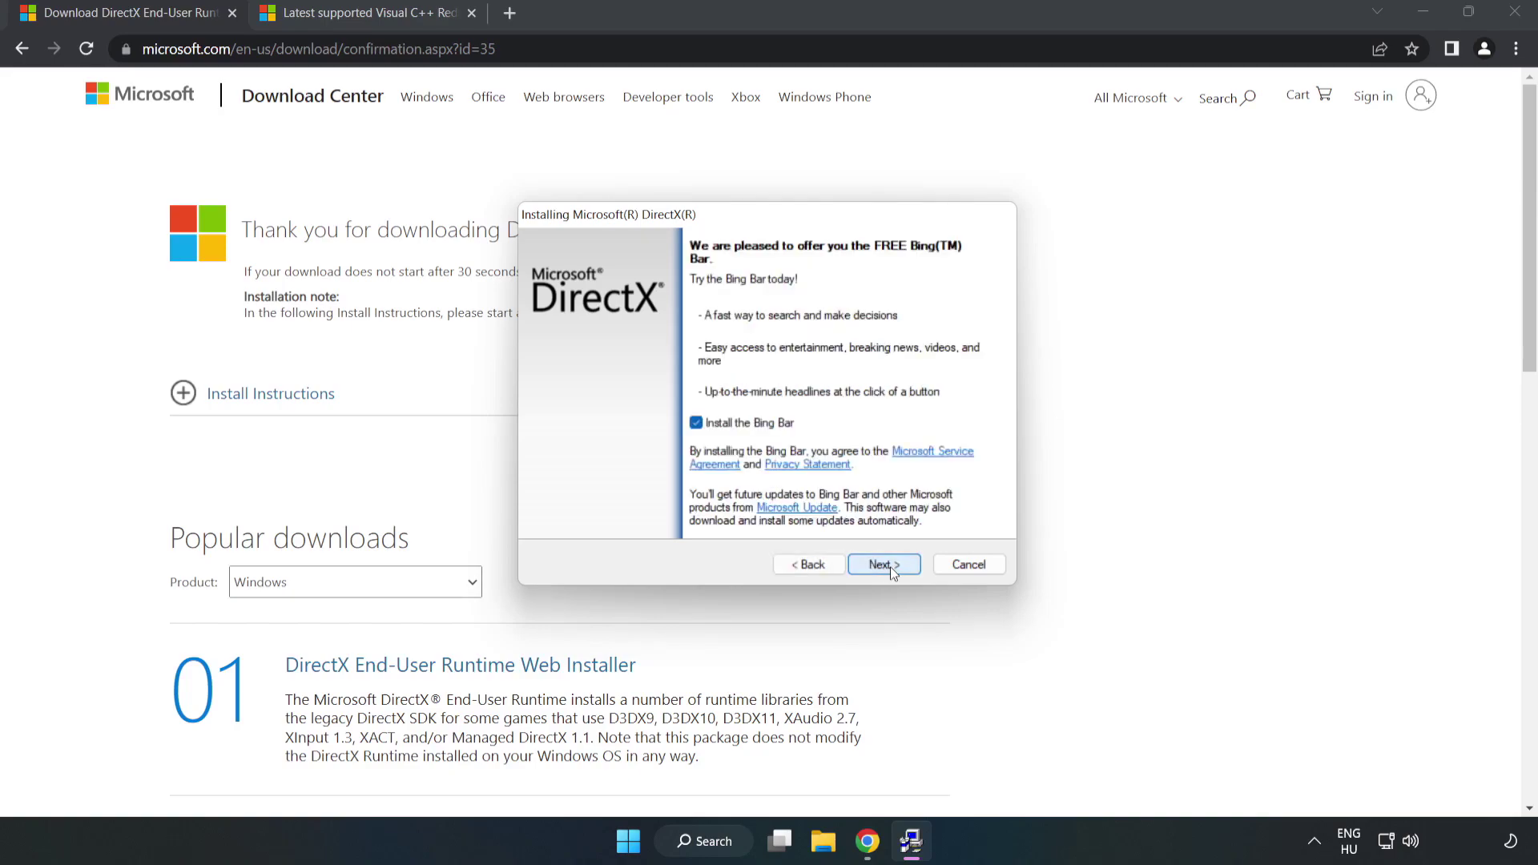
left_click(695, 423)
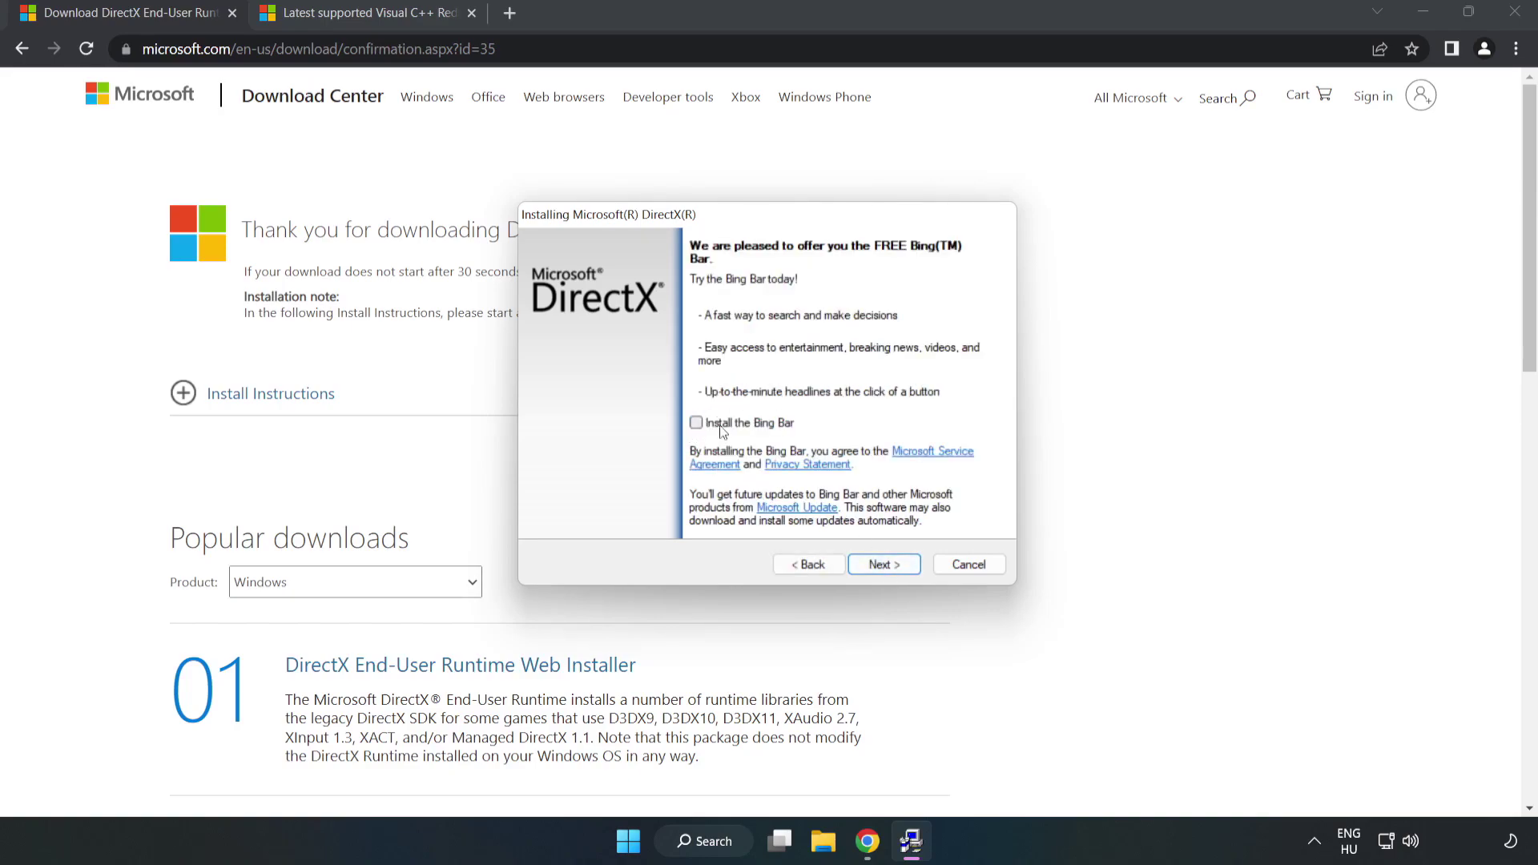
left_click(886, 565)
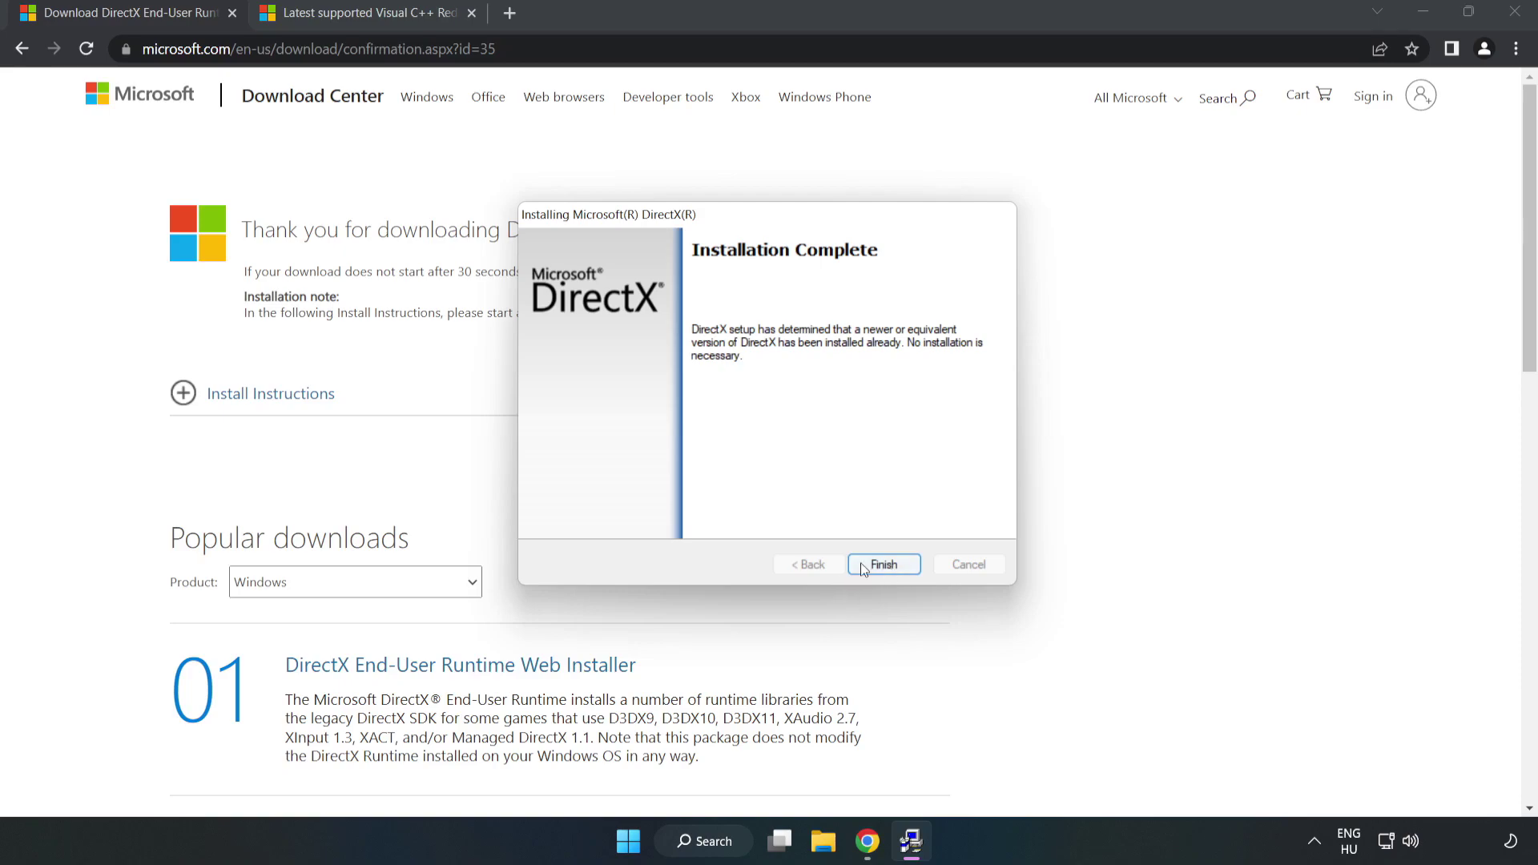
left_click(884, 565)
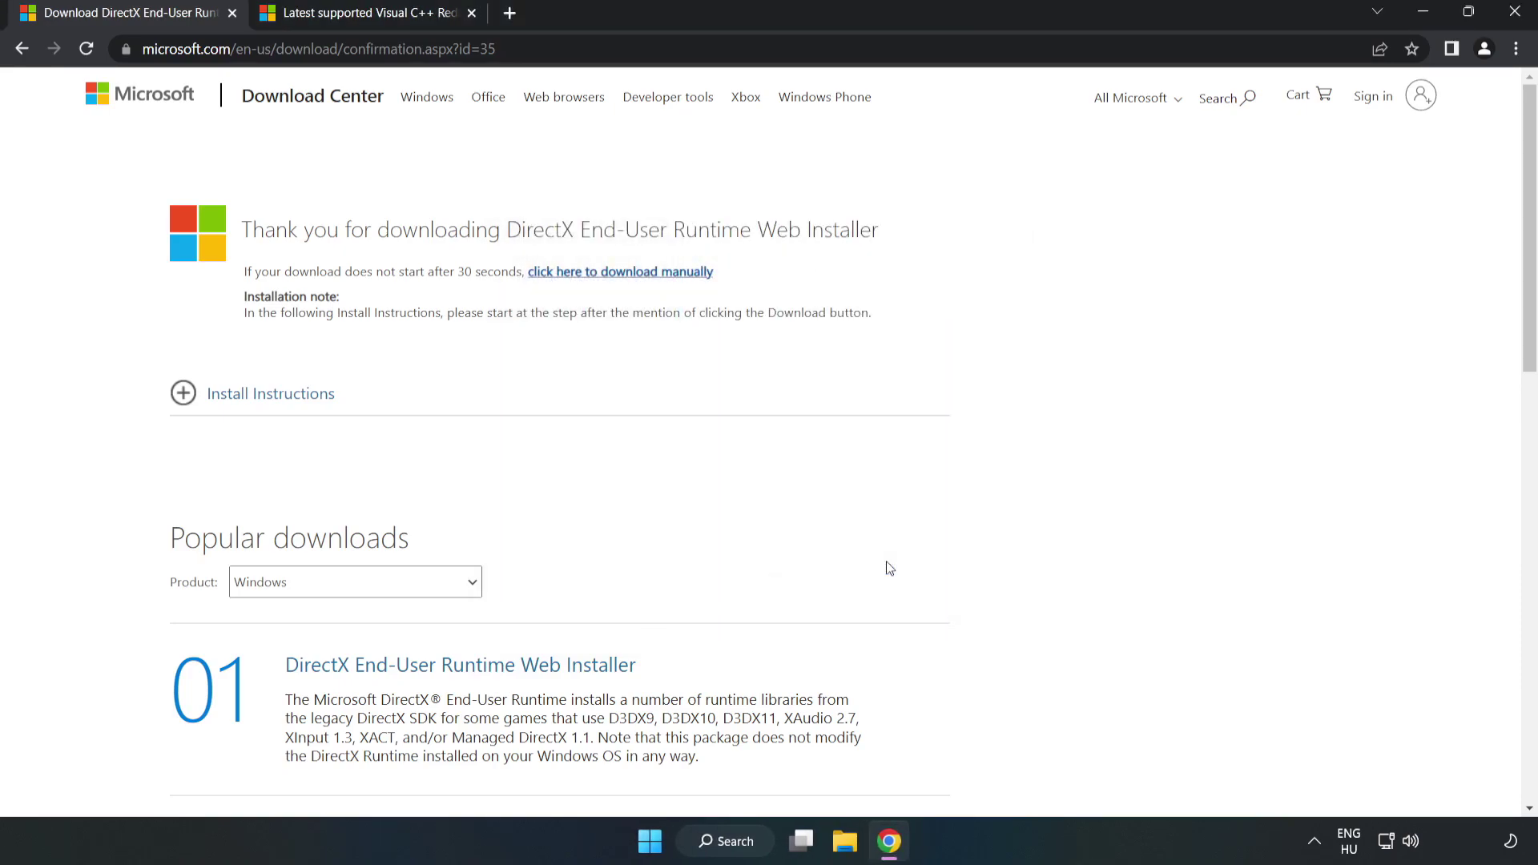
Close the DirectX tab and download the ARM64, x86 and x64 vc_redist installers, allowing multiple downloads.
left_click(232, 13)
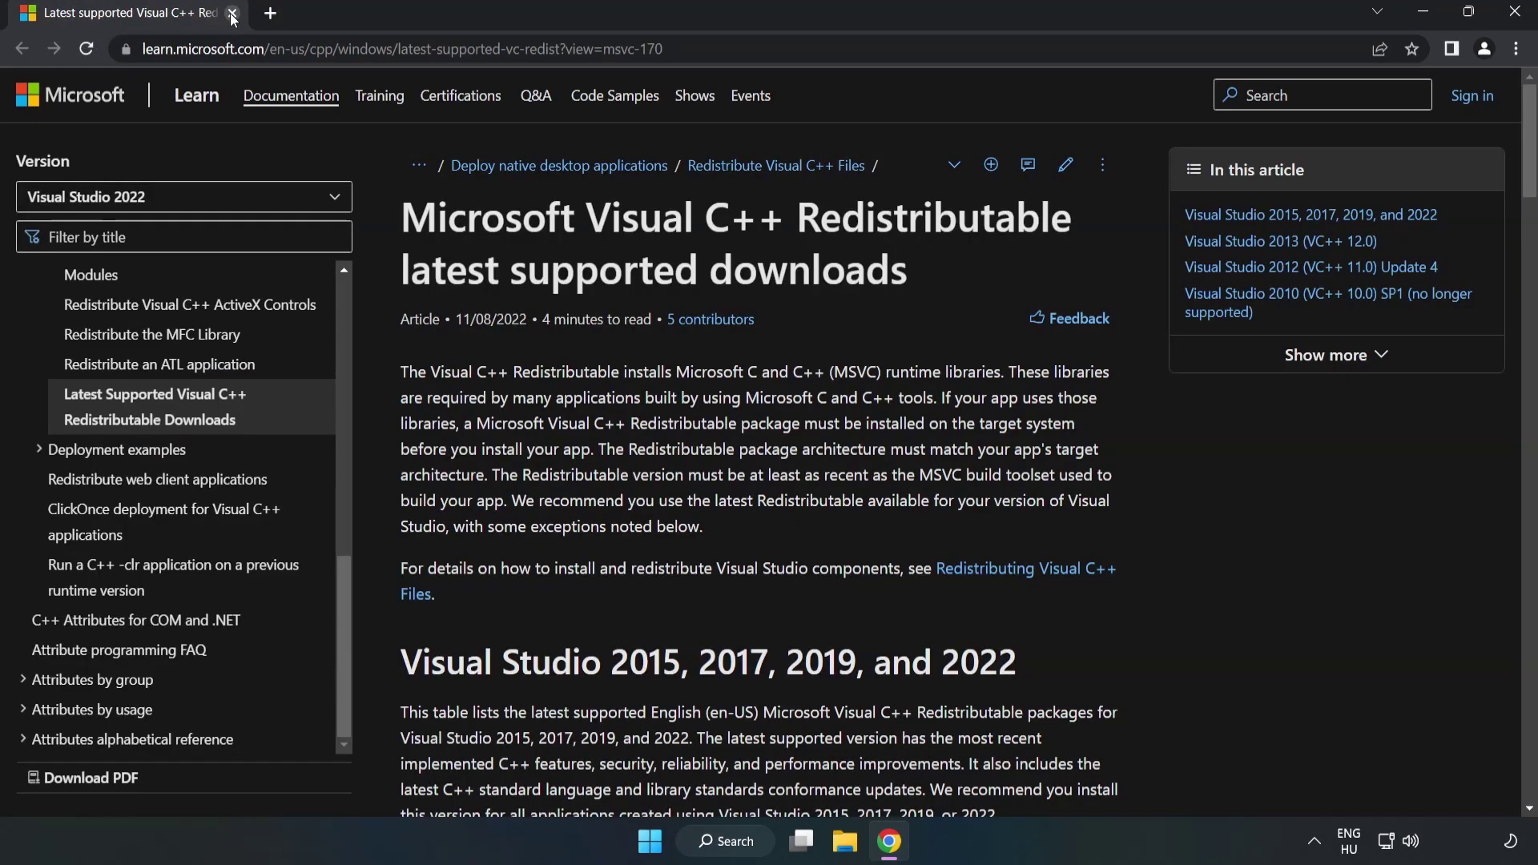
left_click(720, 49)
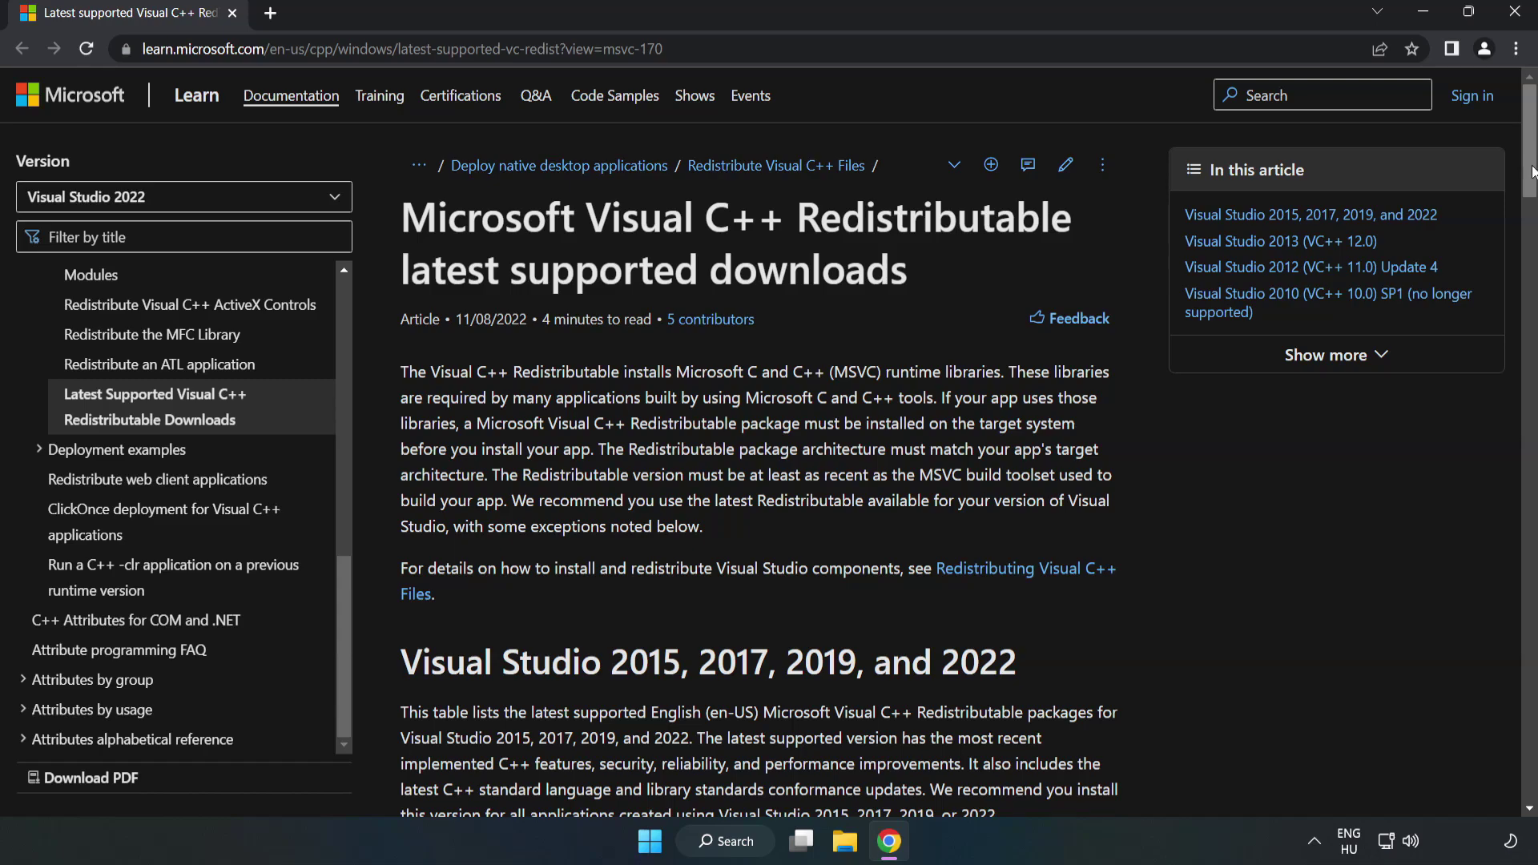
scroll(1530, 195, "down", 1)
scroll(1530, 195, "down", 6)
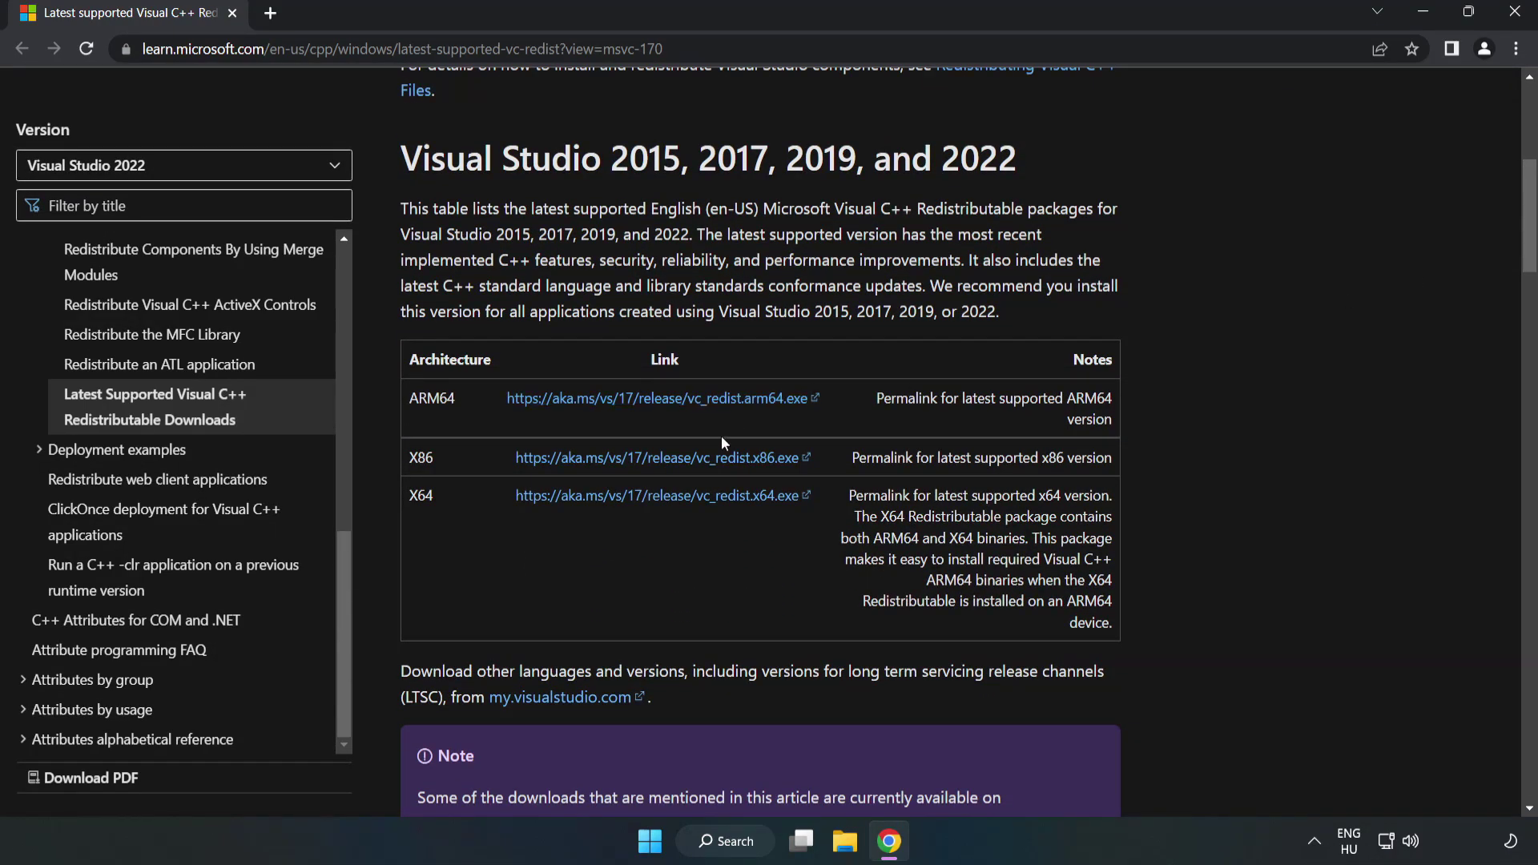
left_click(676, 459)
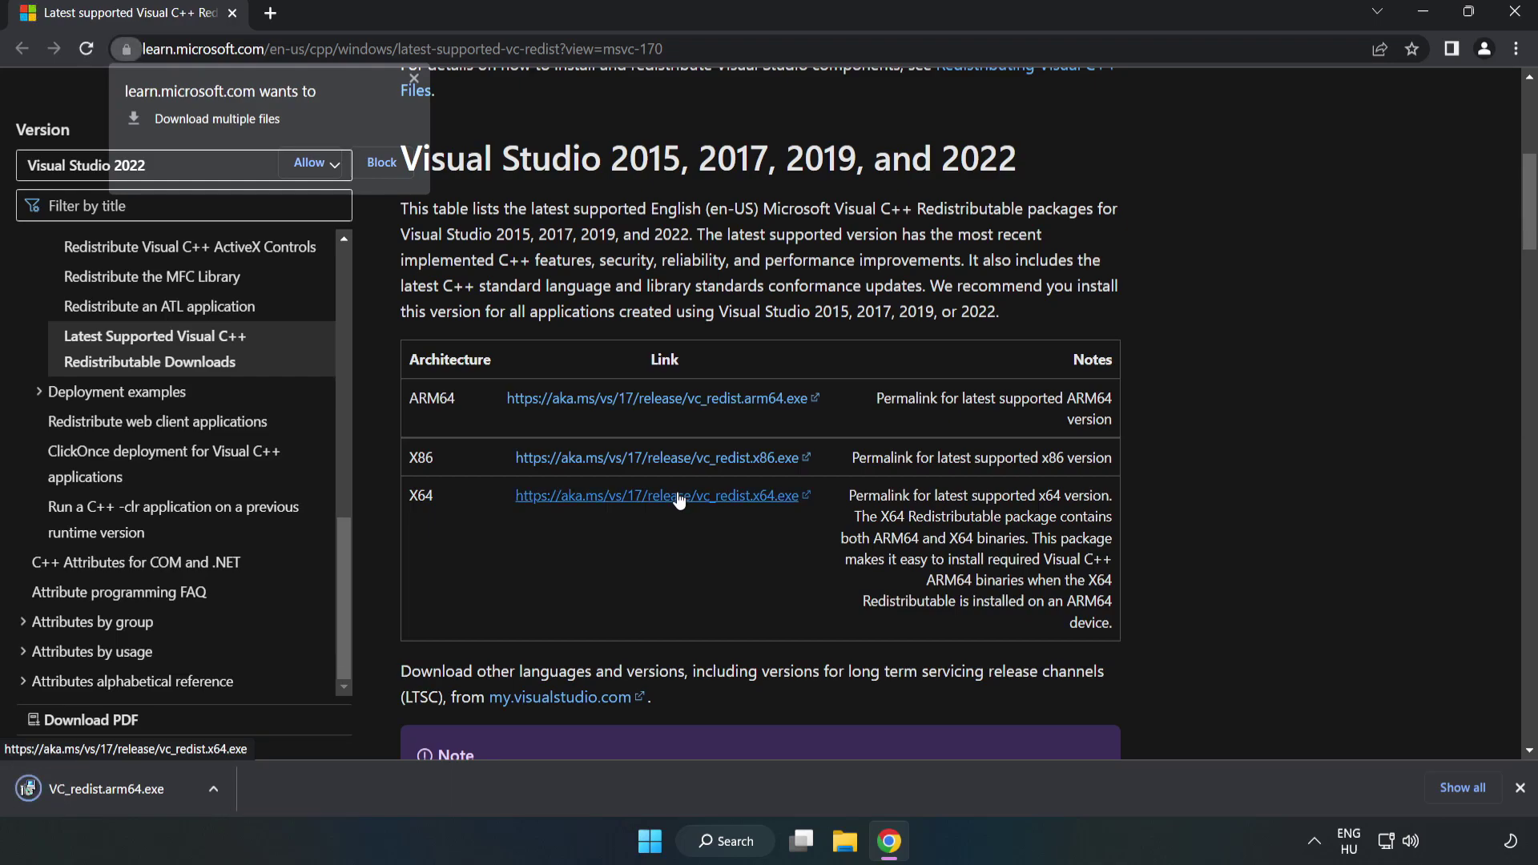
left_click(311, 162)
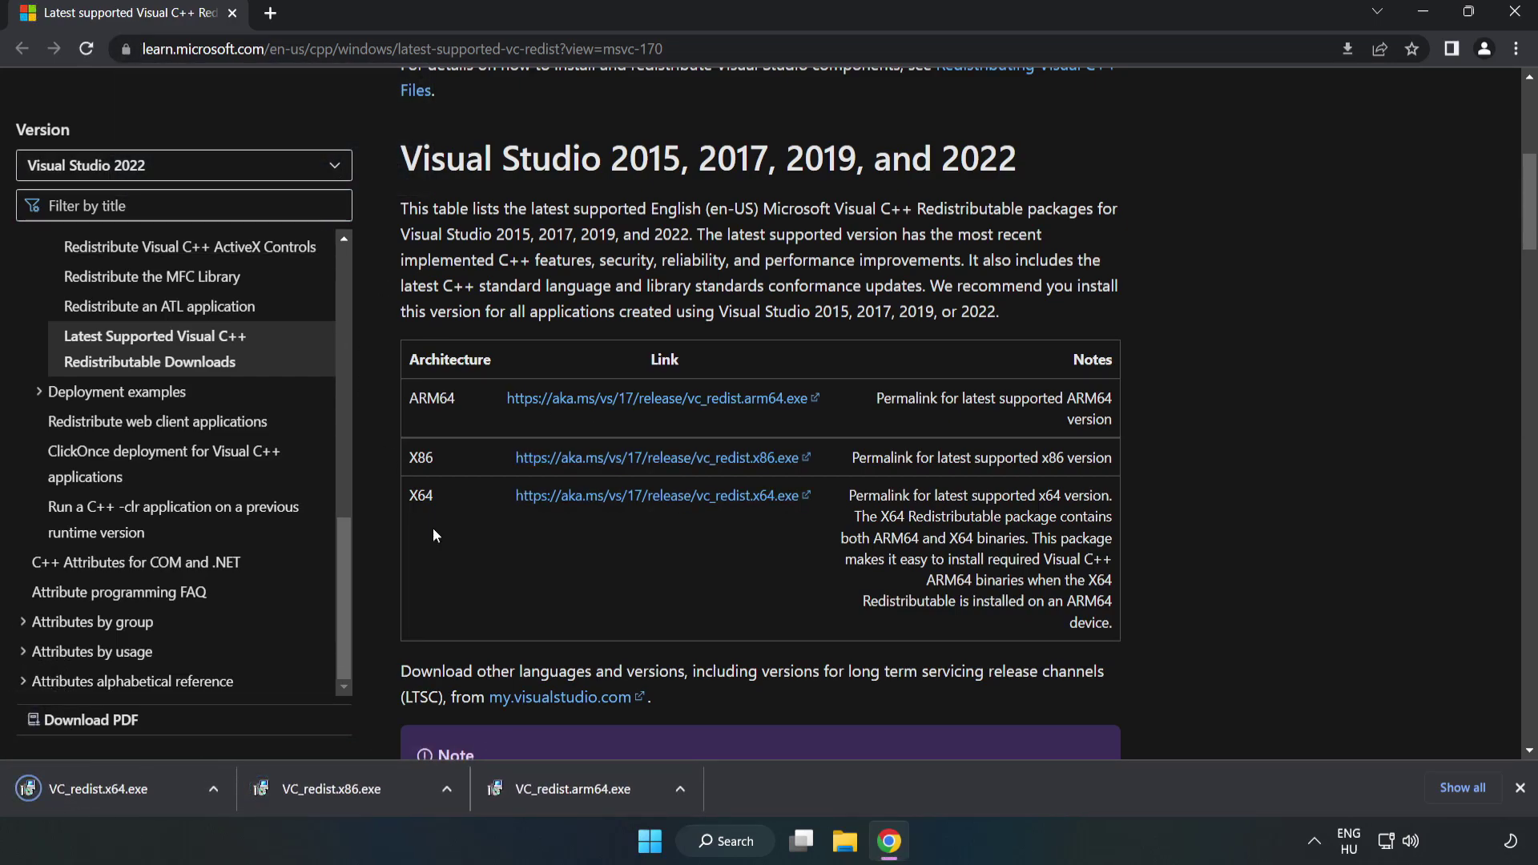
Attempt the ARM64 redistributable install, which fails as unsupported on this processor.
left_click(588, 794)
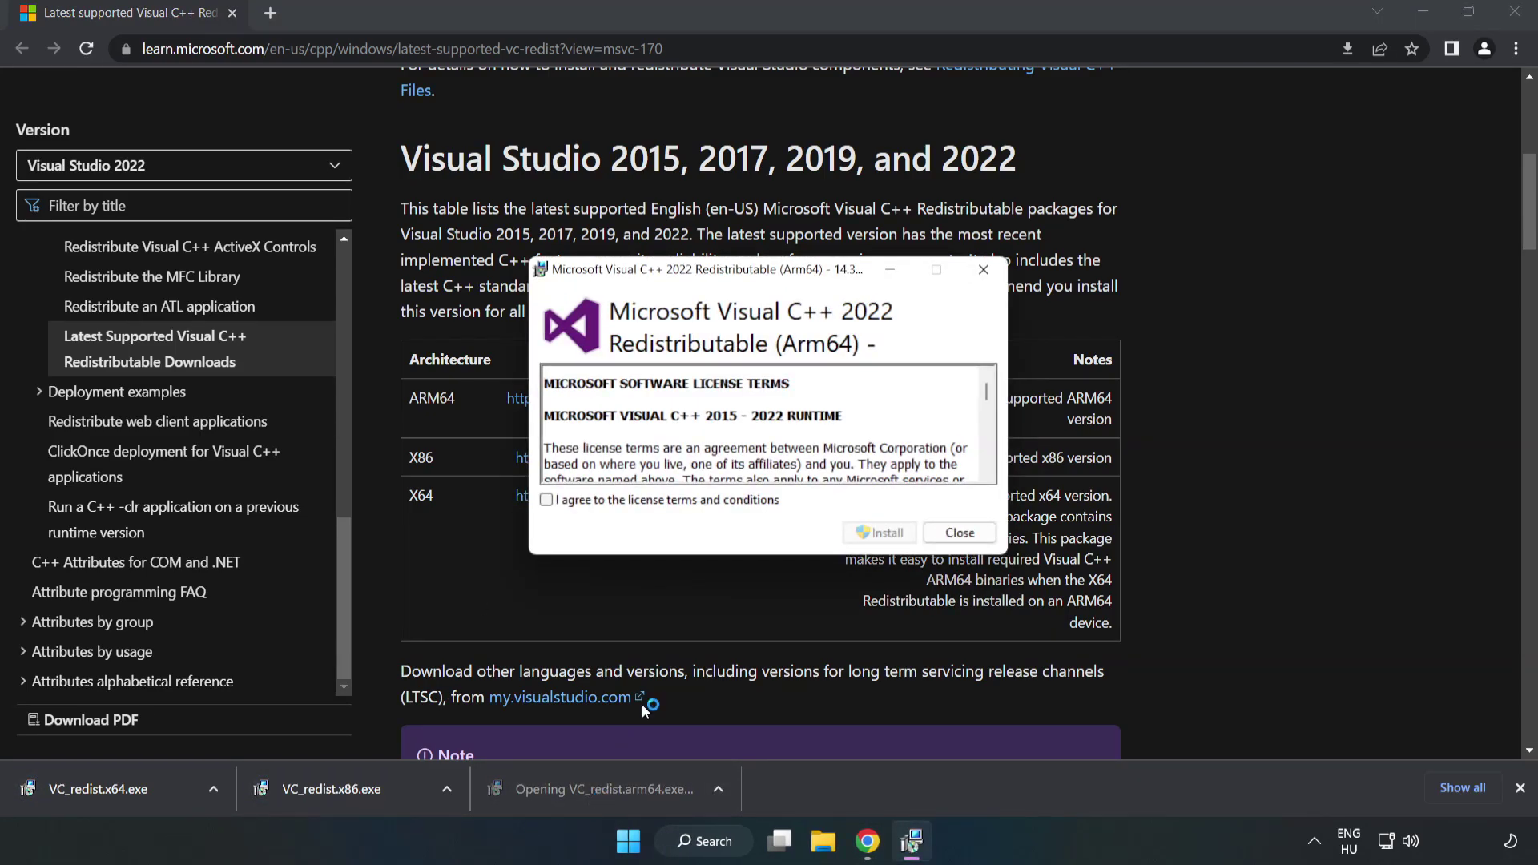
scroll(976, 384, "down", 10)
scroll(976, 383, "down", 10)
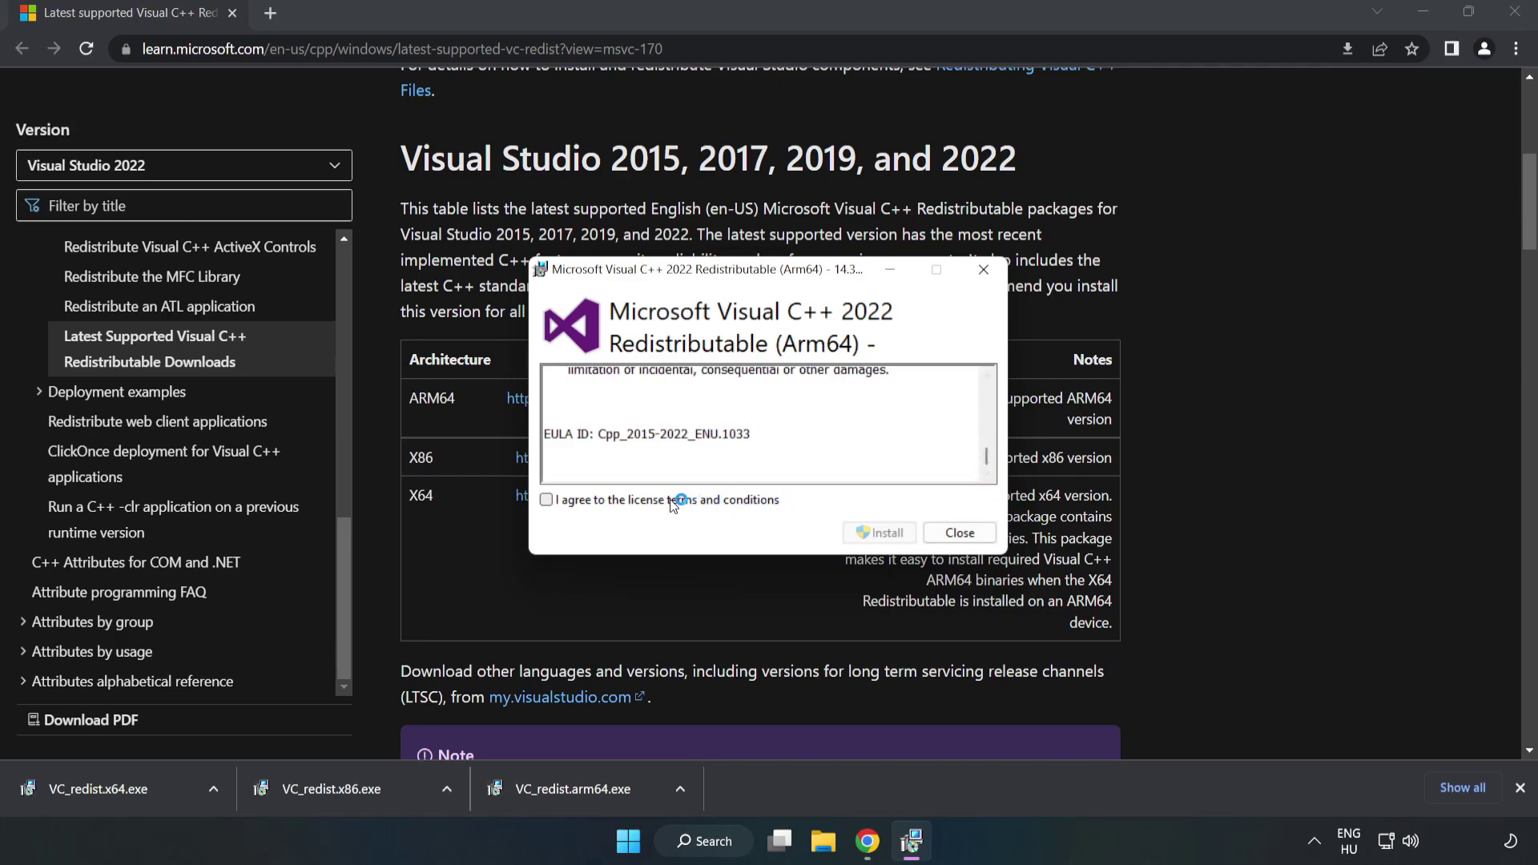
left_click(636, 506)
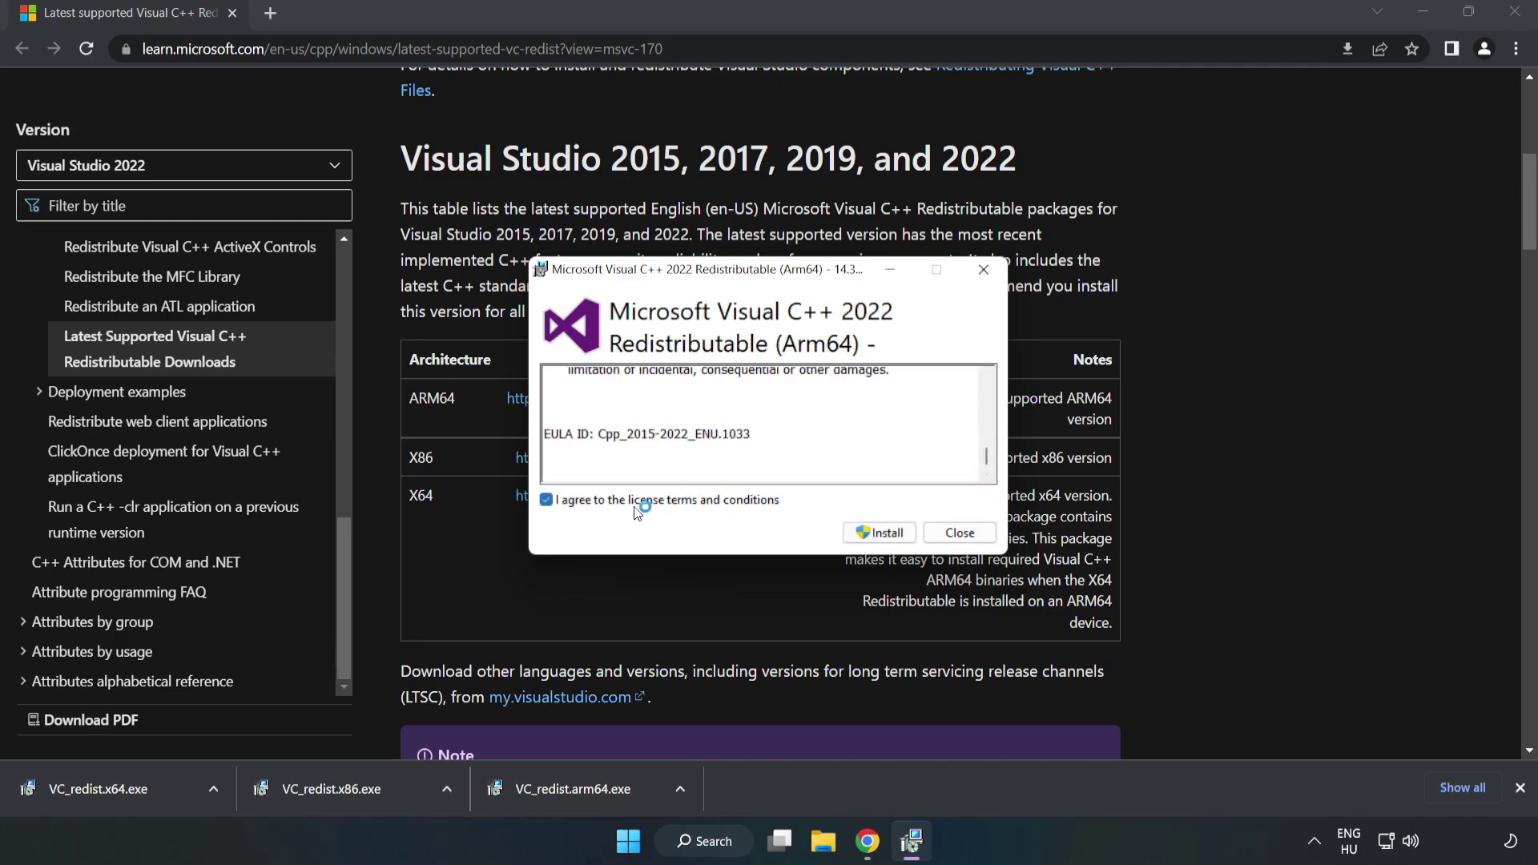
left_click(881, 542)
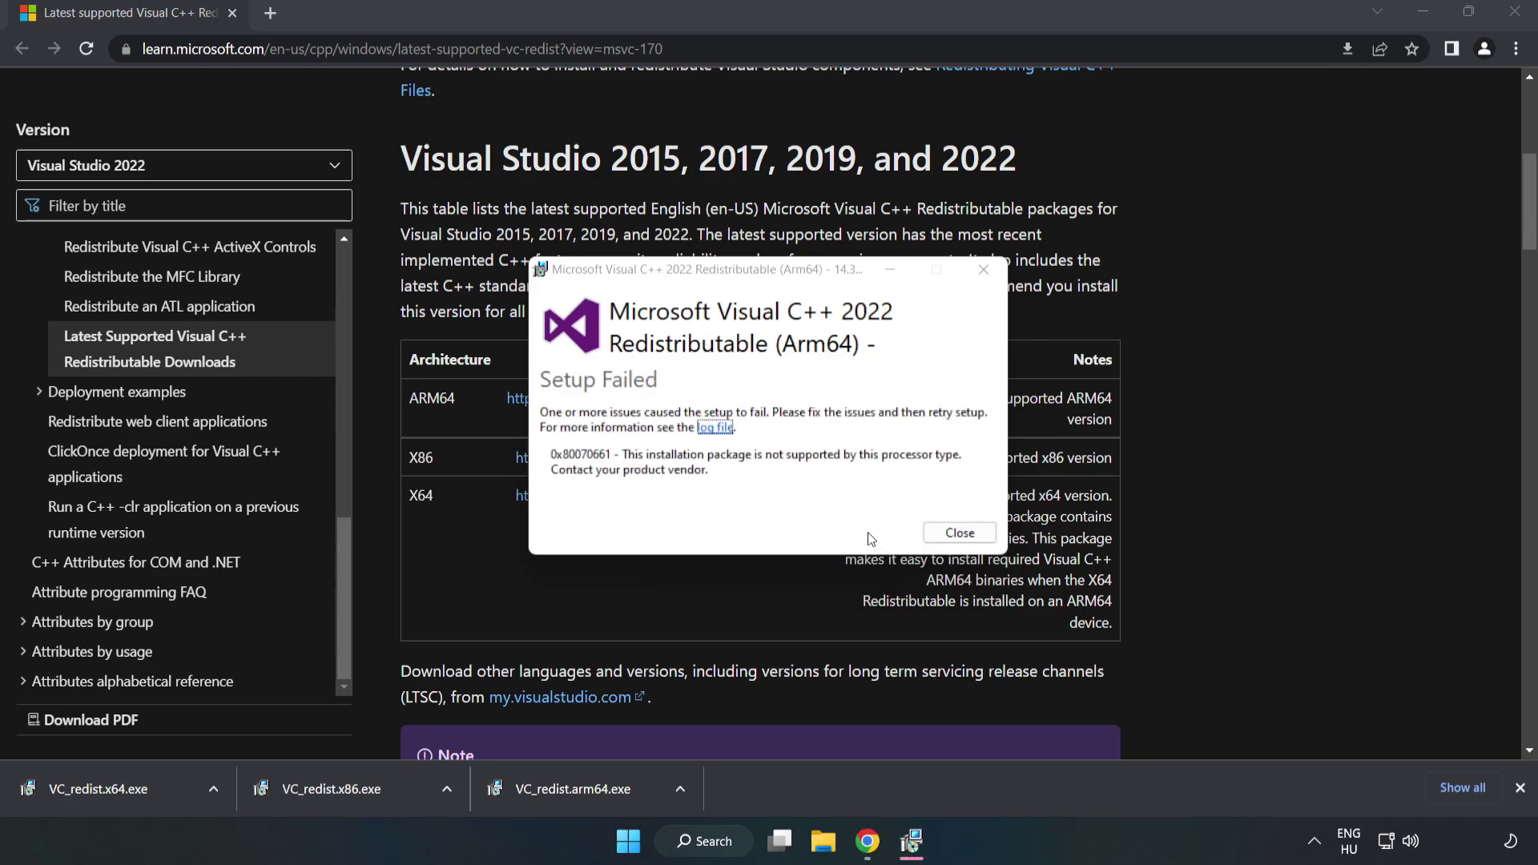
left_click(957, 535)
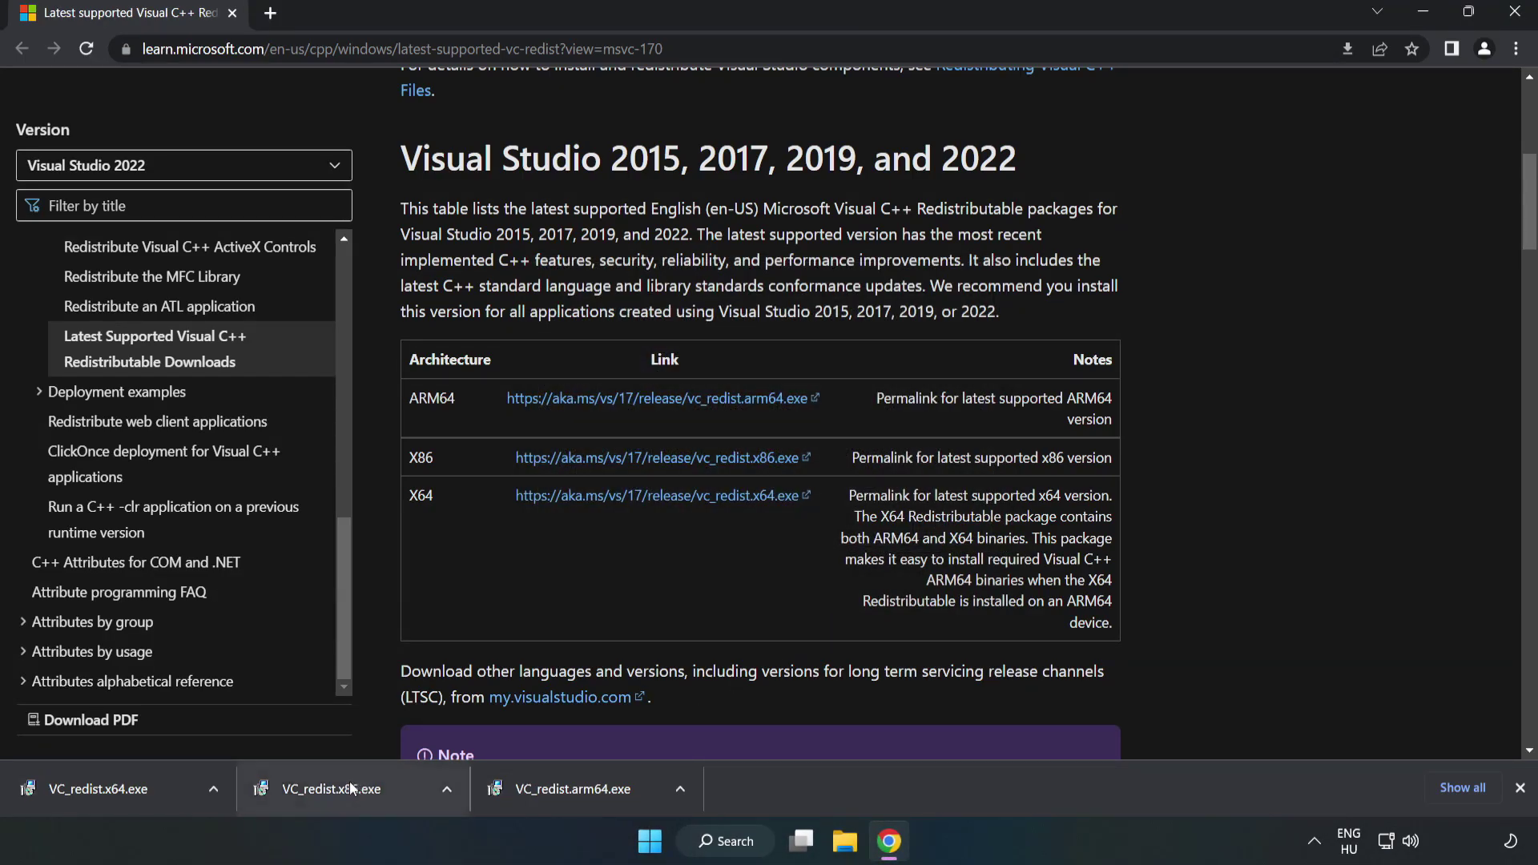
Install the x86 and x64 redistributables (x64 14.34.31931), closing each setup window.
left_click(352, 788)
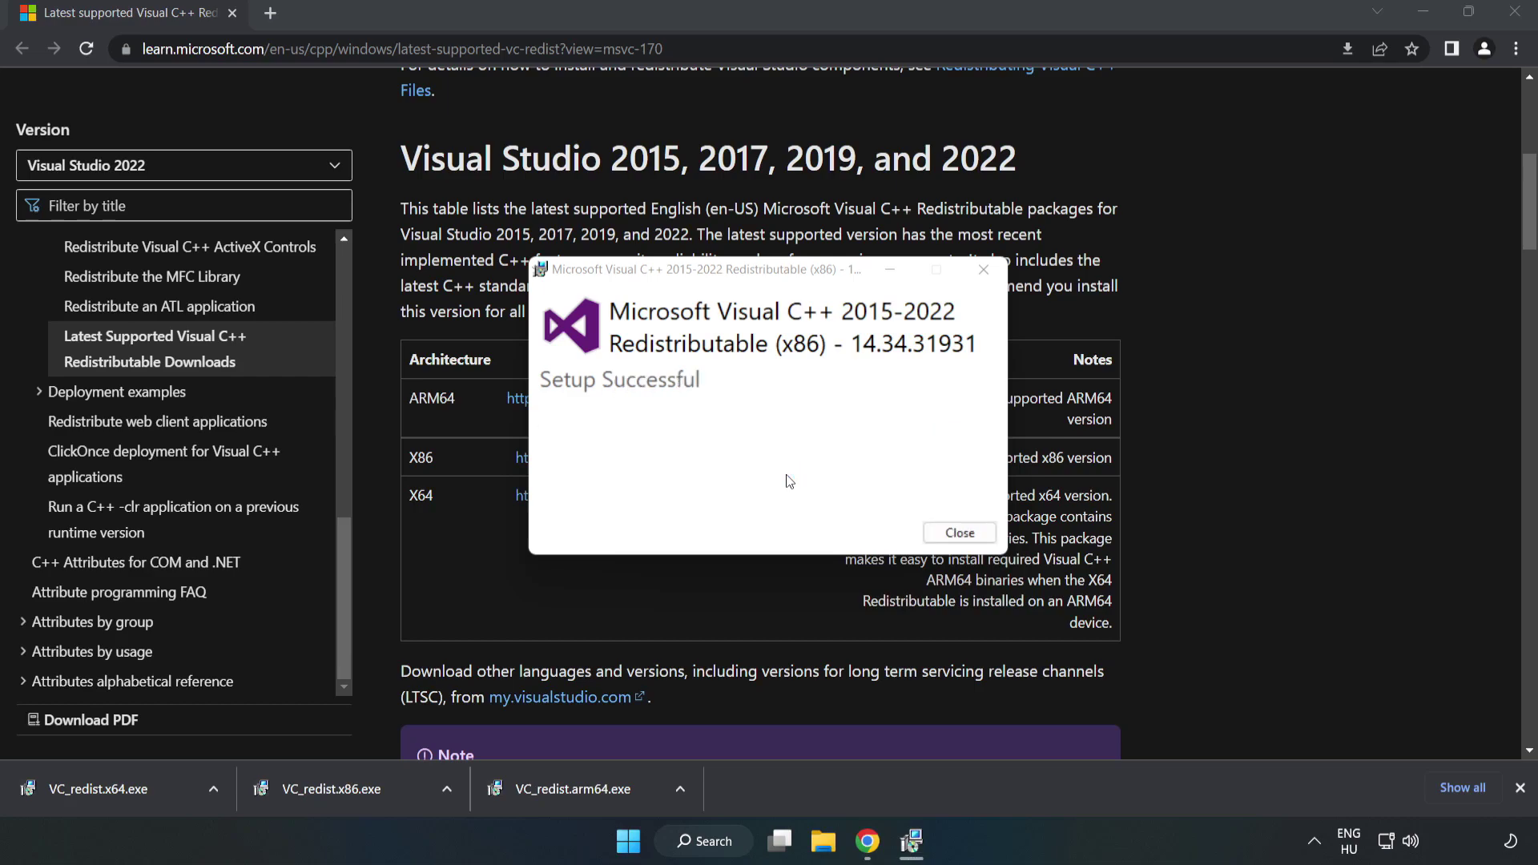
left_click(959, 533)
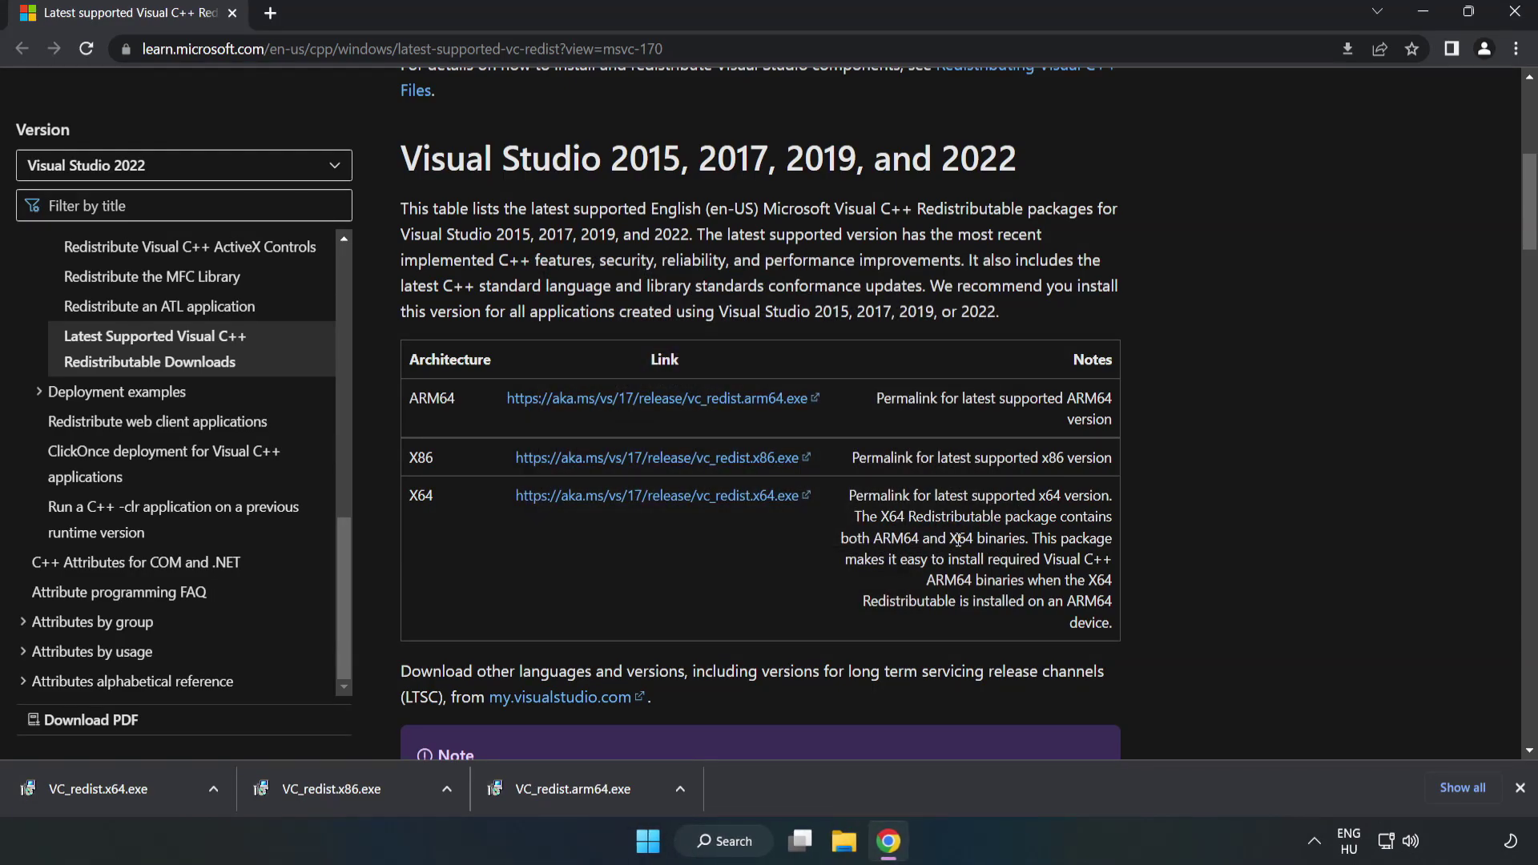
left_click(83, 788)
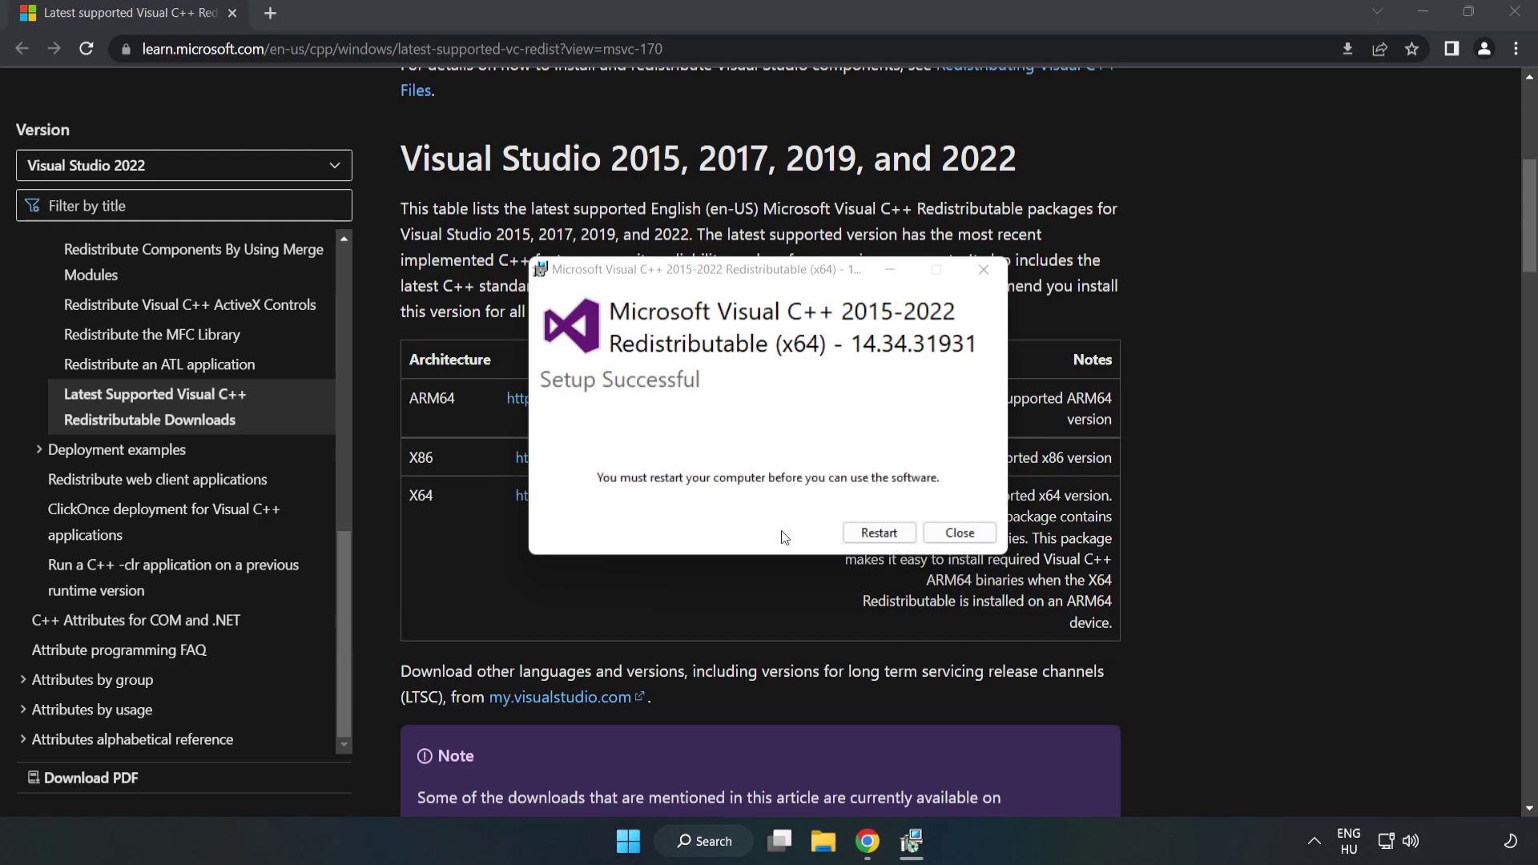
left_click(961, 535)
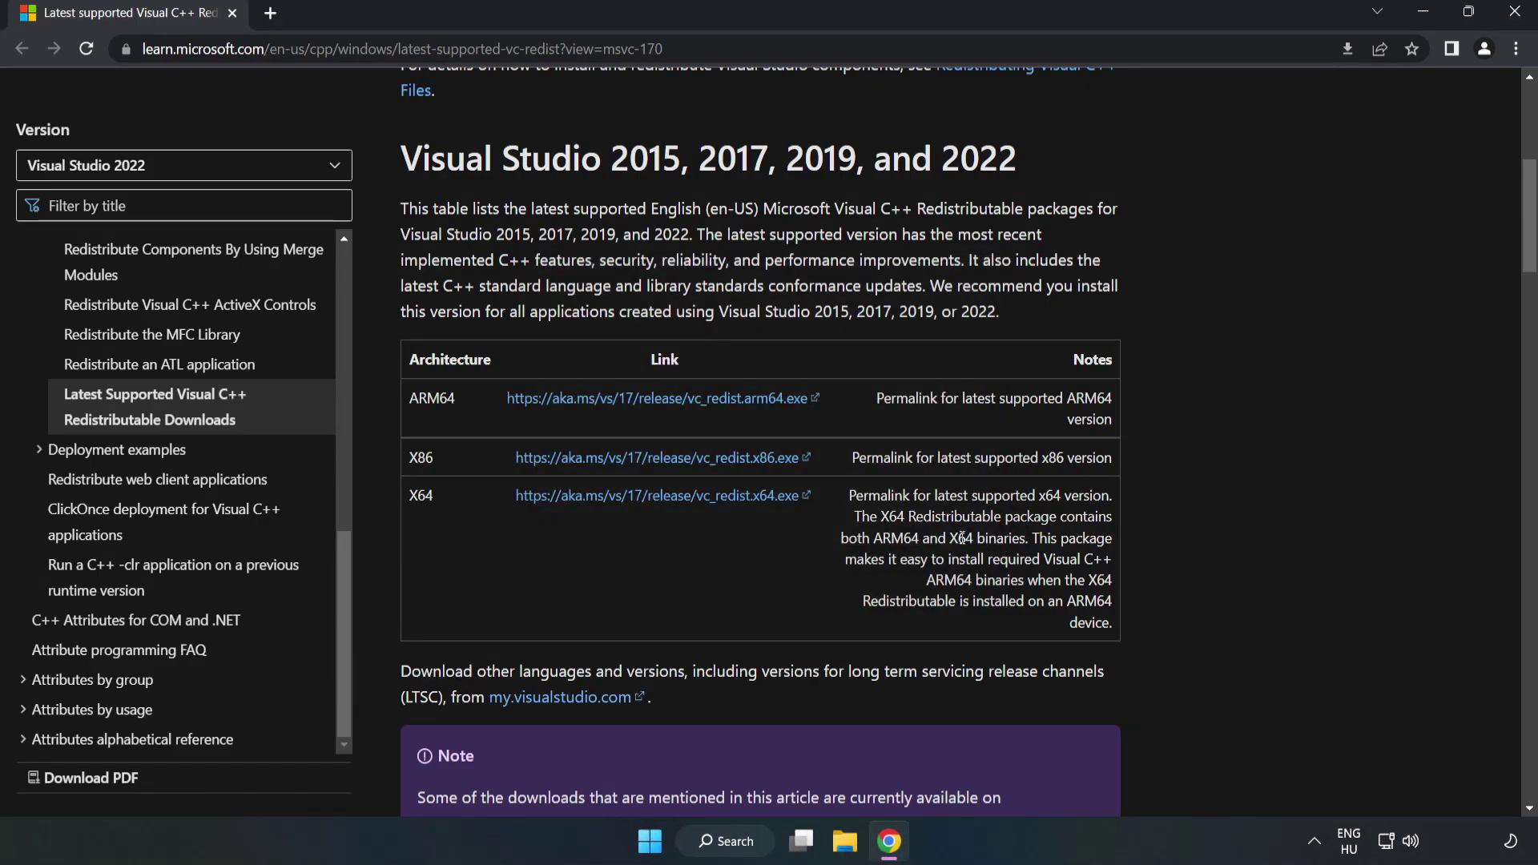
Close Chrome and show the Start menu power options, including Restart.
left_click(1516, 18)
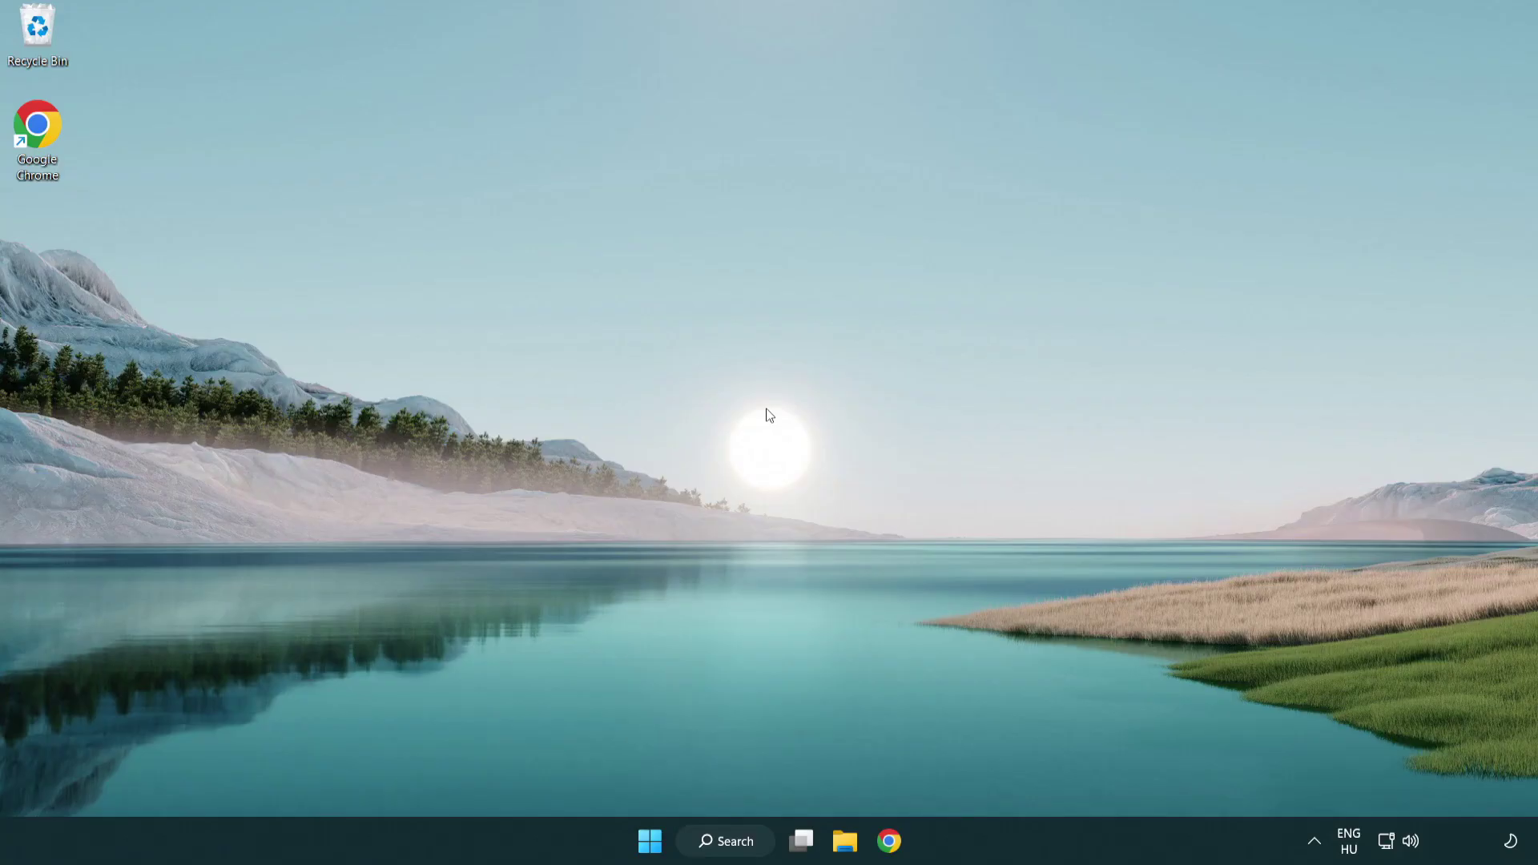
left_click(648, 841)
left_click(1021, 776)
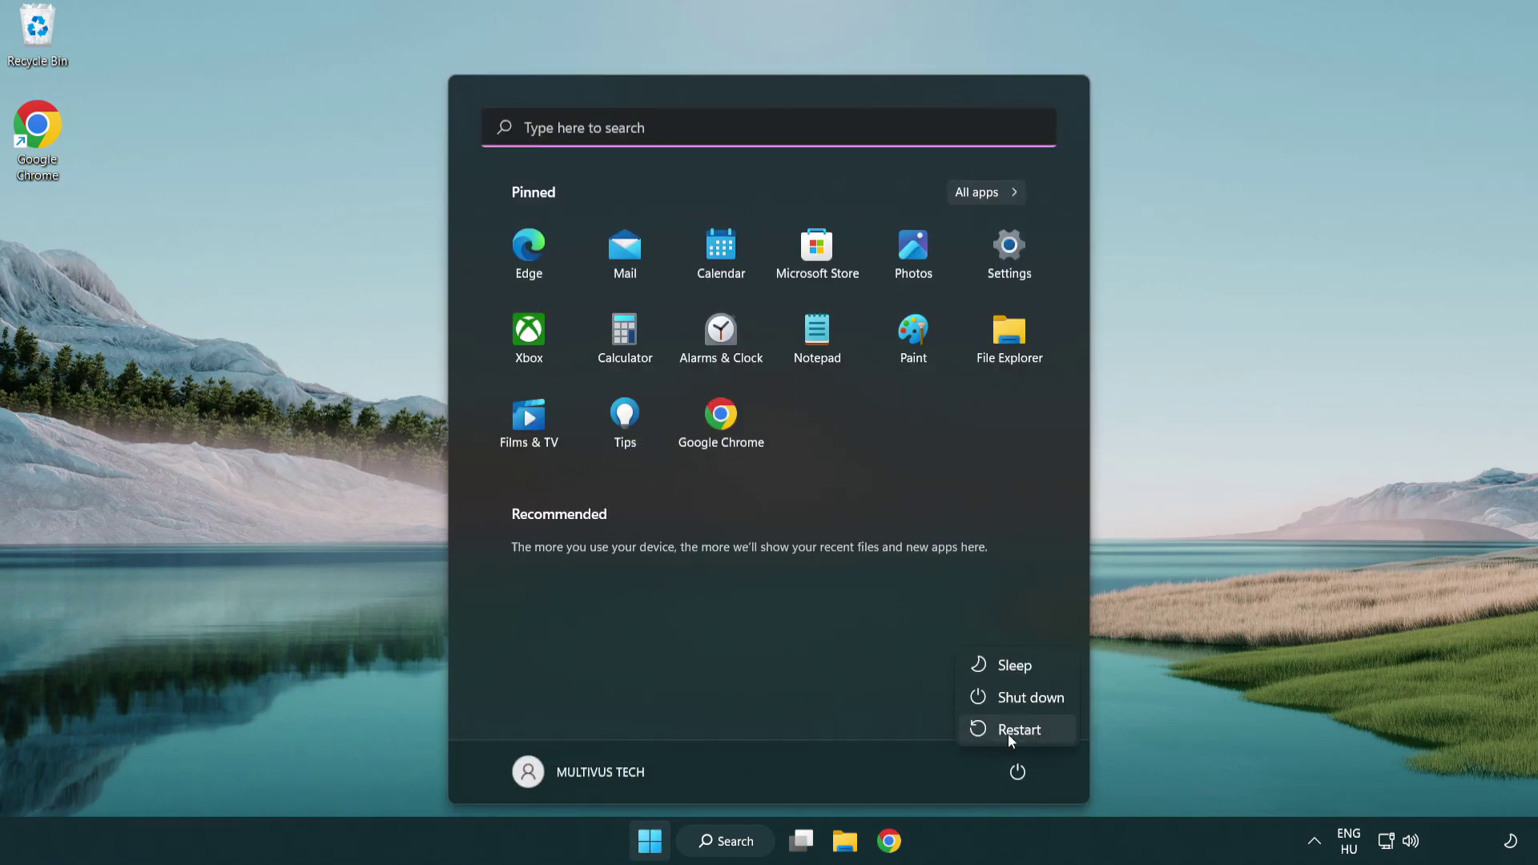